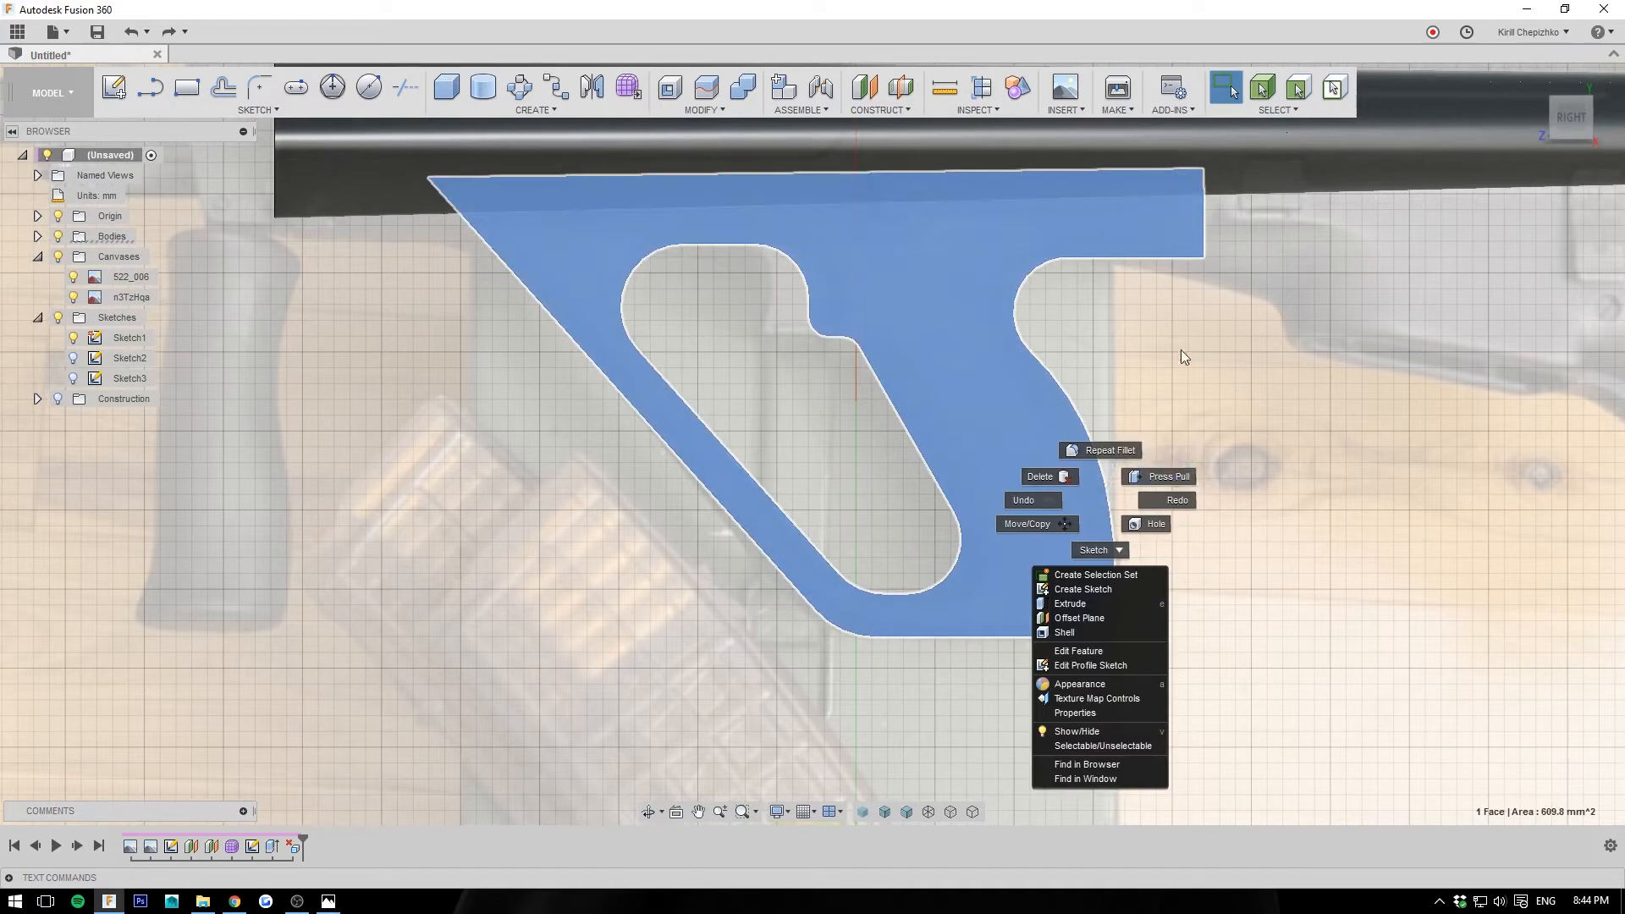
# Step: Start a constant-radius fillet of 2 mm on the outer edges of both sides of the grip frame
pyautogui.click(1180, 348)
pyautogui.click(1101, 476)
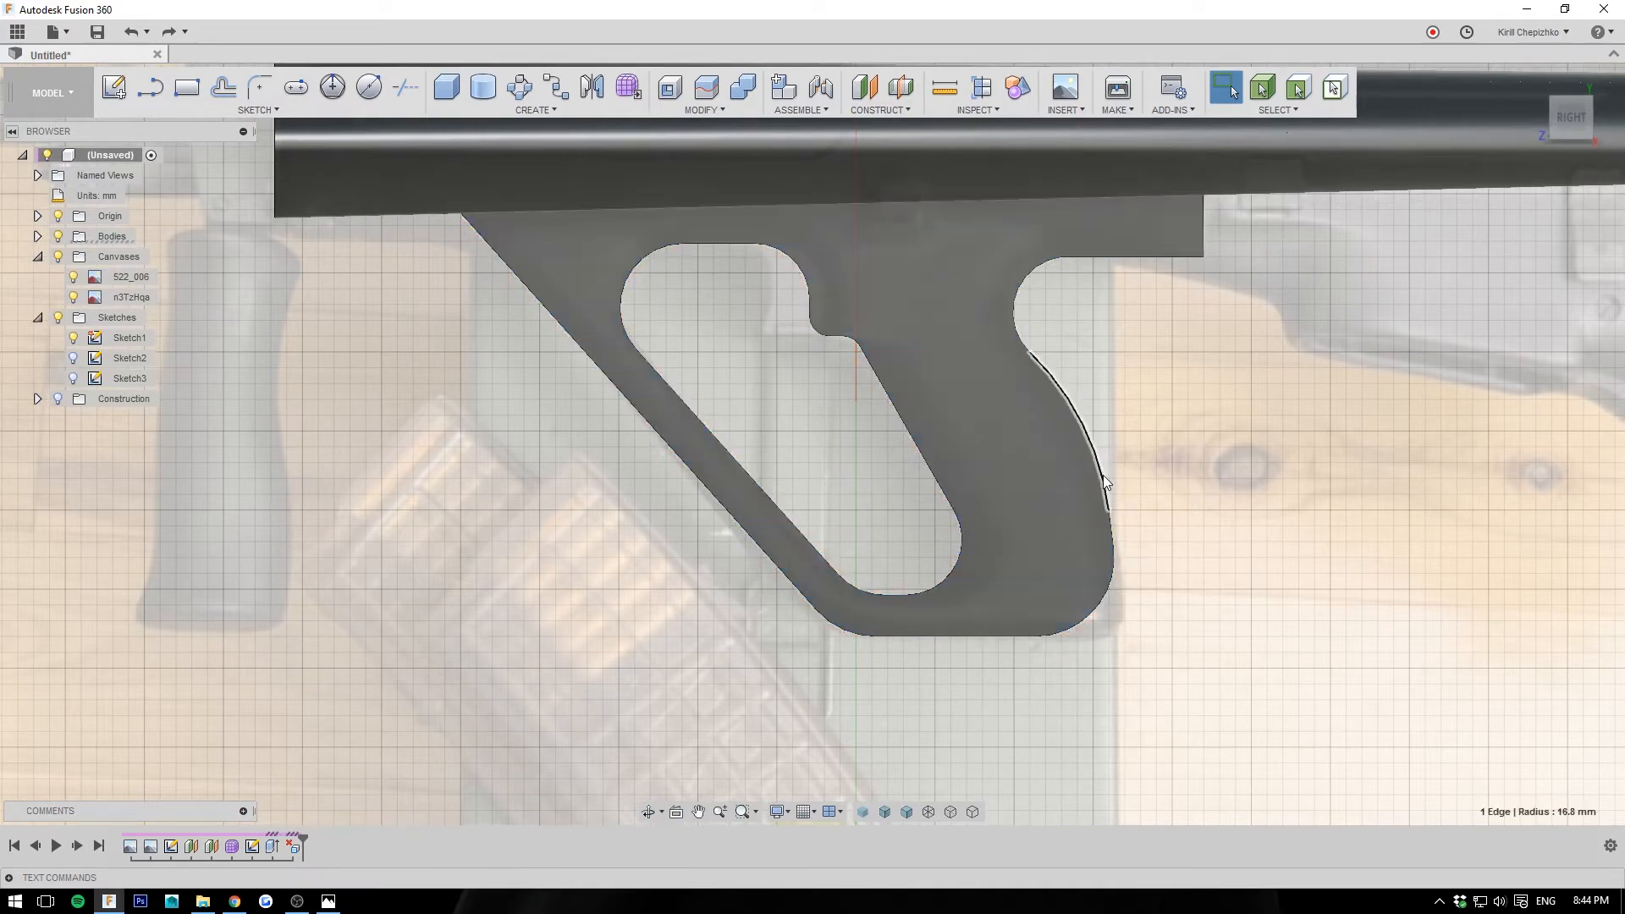
pyautogui.rightClick(1104, 485)
pyautogui.click(1085, 560)
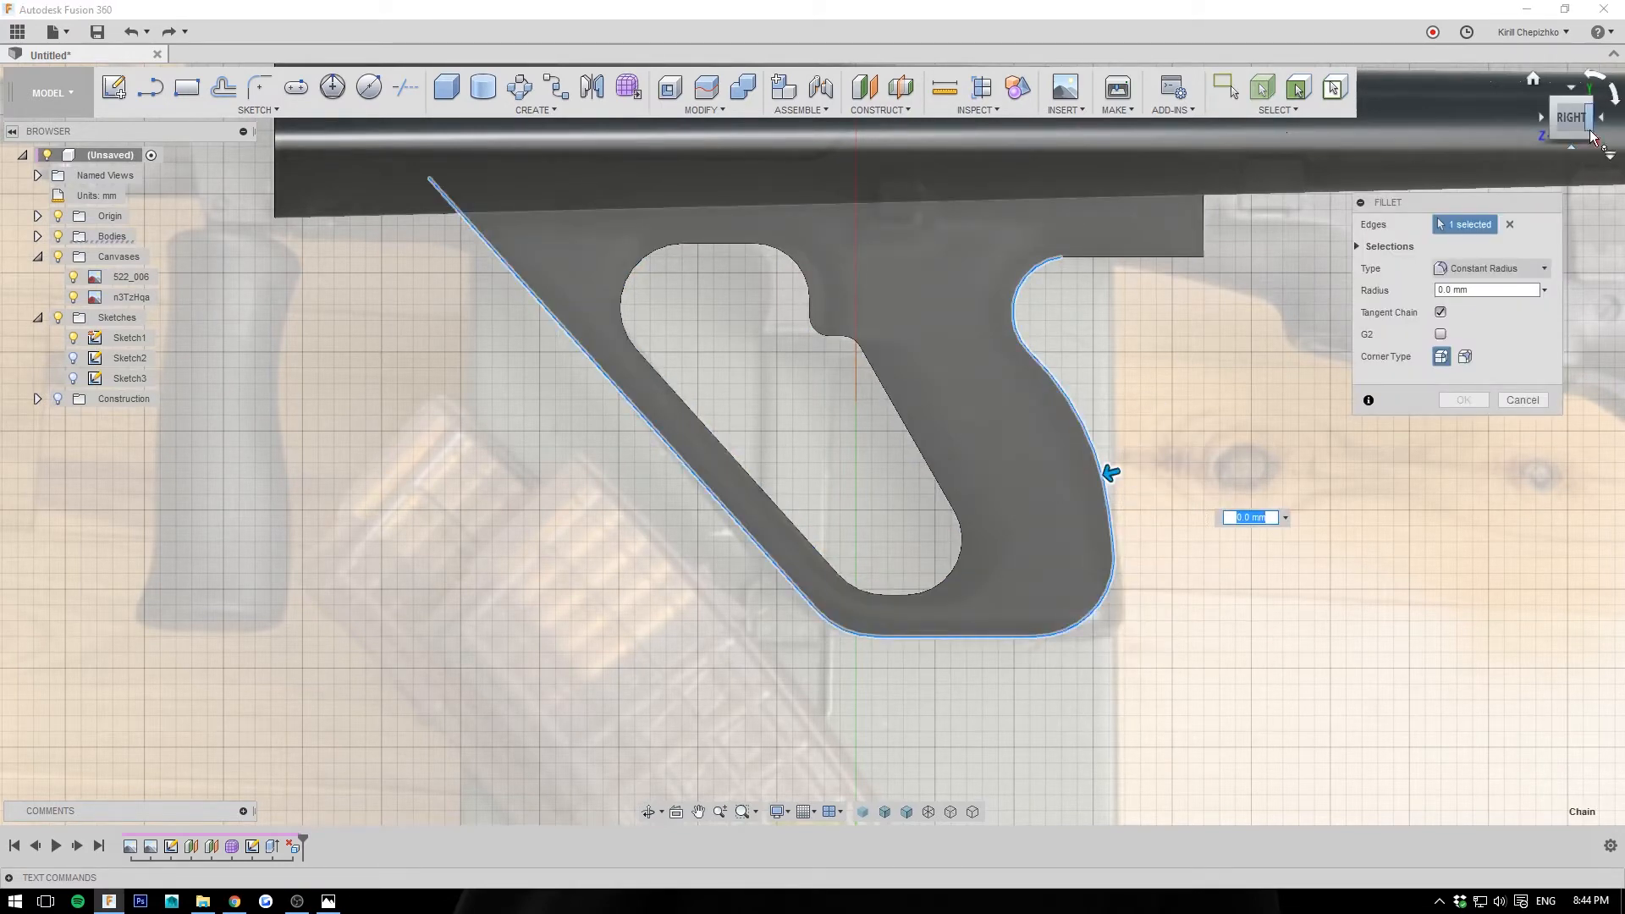
pyautogui.moveTo(1591, 136); pyautogui.dragTo(1576, 146)
pyautogui.click(1061, 246)
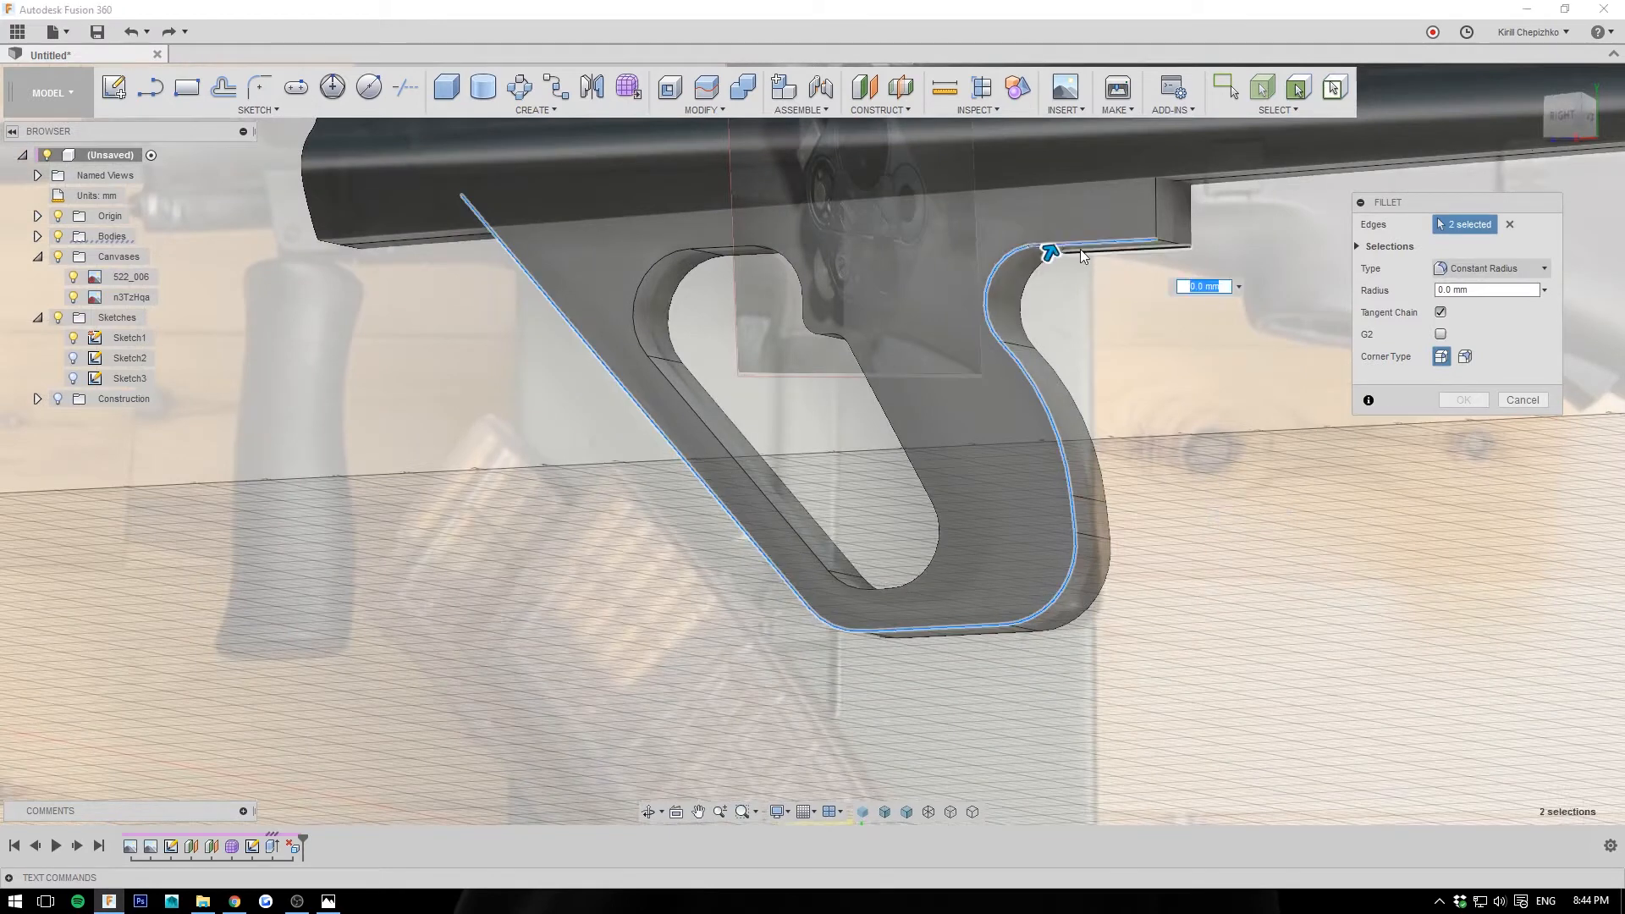
pyautogui.click(1081, 251)
pyautogui.moveTo(1081, 254); pyautogui.dragTo(1073, 247)
pyautogui.moveTo(1557, 135); pyautogui.dragTo(1542, 138)
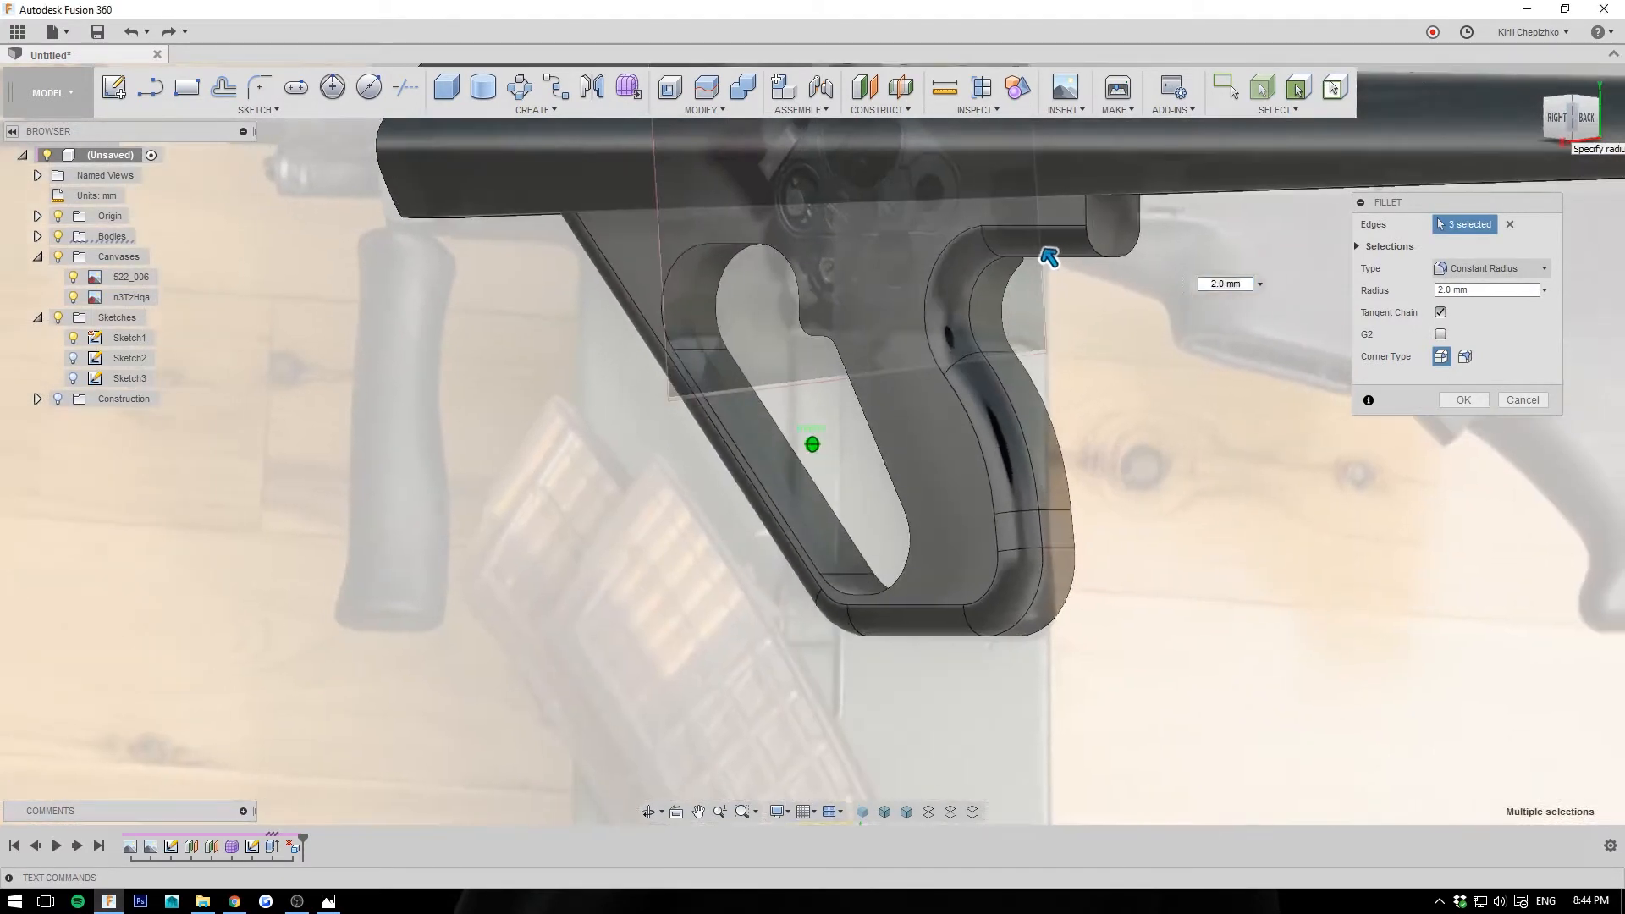
pyautogui.scroll(5, 989, 271)
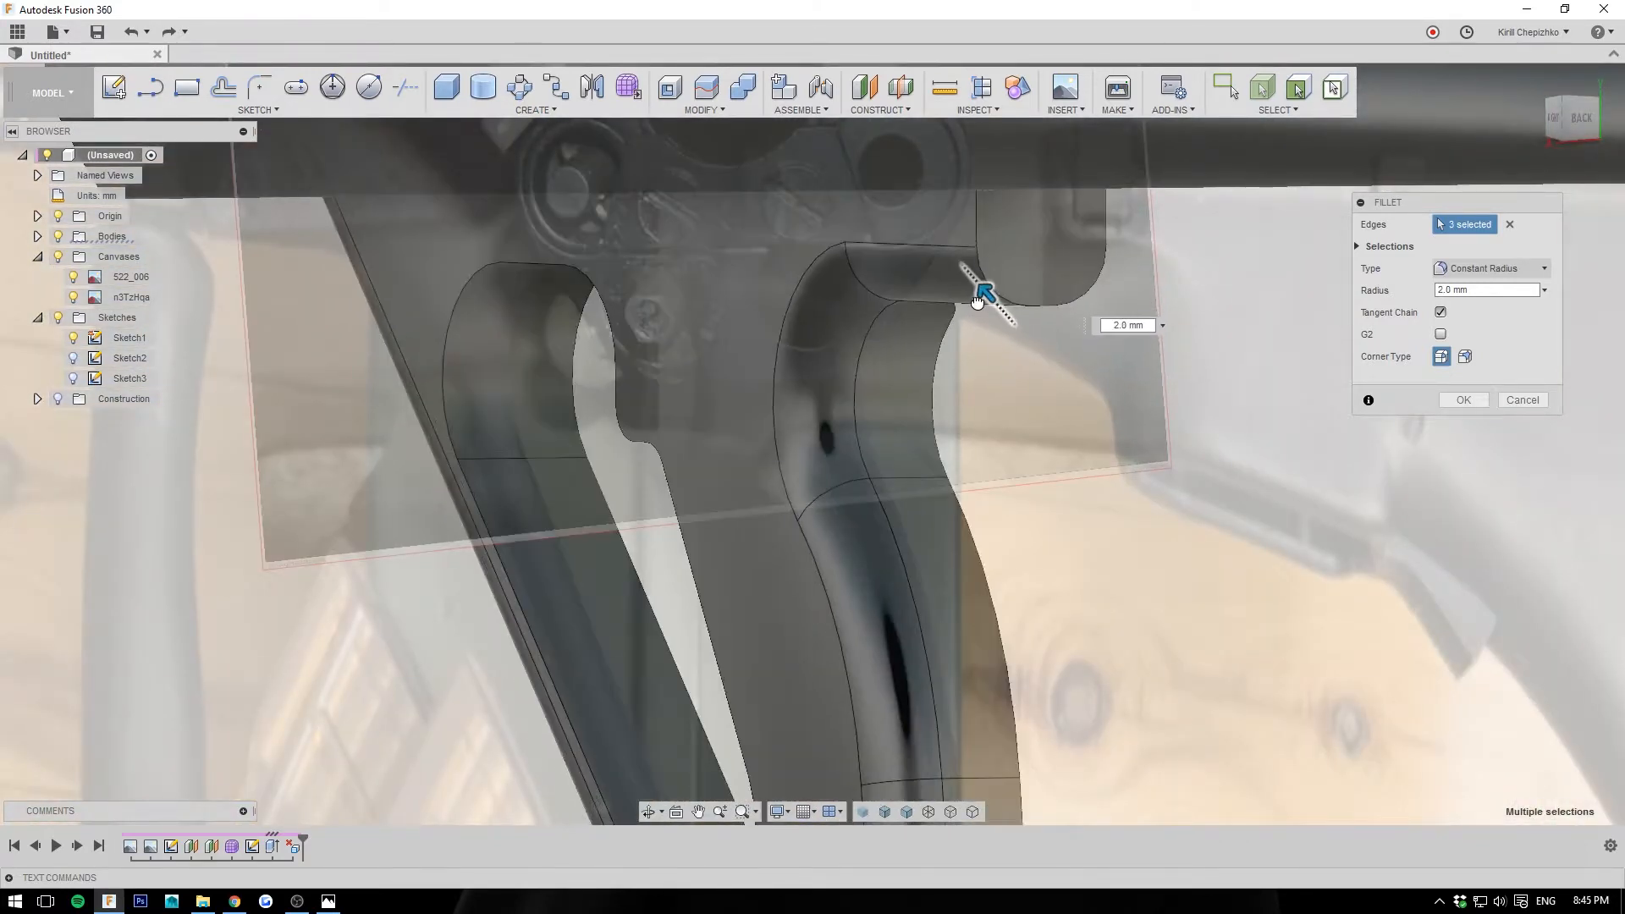
# Step: Add the remaining outer edge at the curve behind the grip to the fillet and apply a 2.3 mm radius
pyautogui.click(938, 361)
pyautogui.write('2.5')
pyautogui.press('Return')
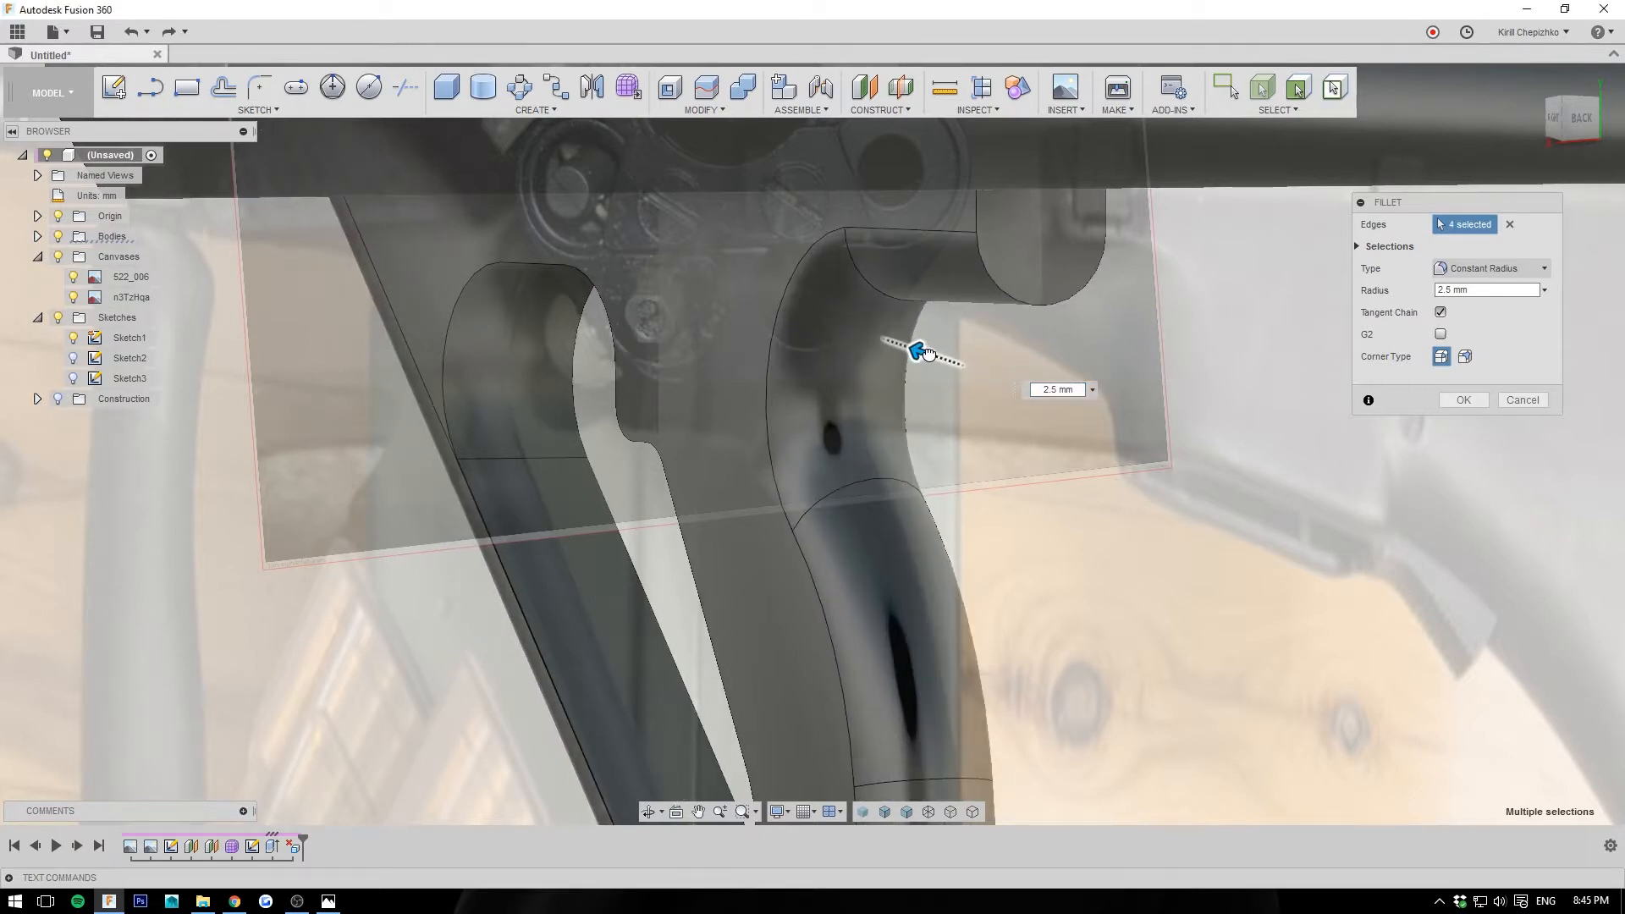
pyautogui.moveTo(928, 353); pyautogui.dragTo(930, 352)
pyautogui.scroll(-5, 942, 362)
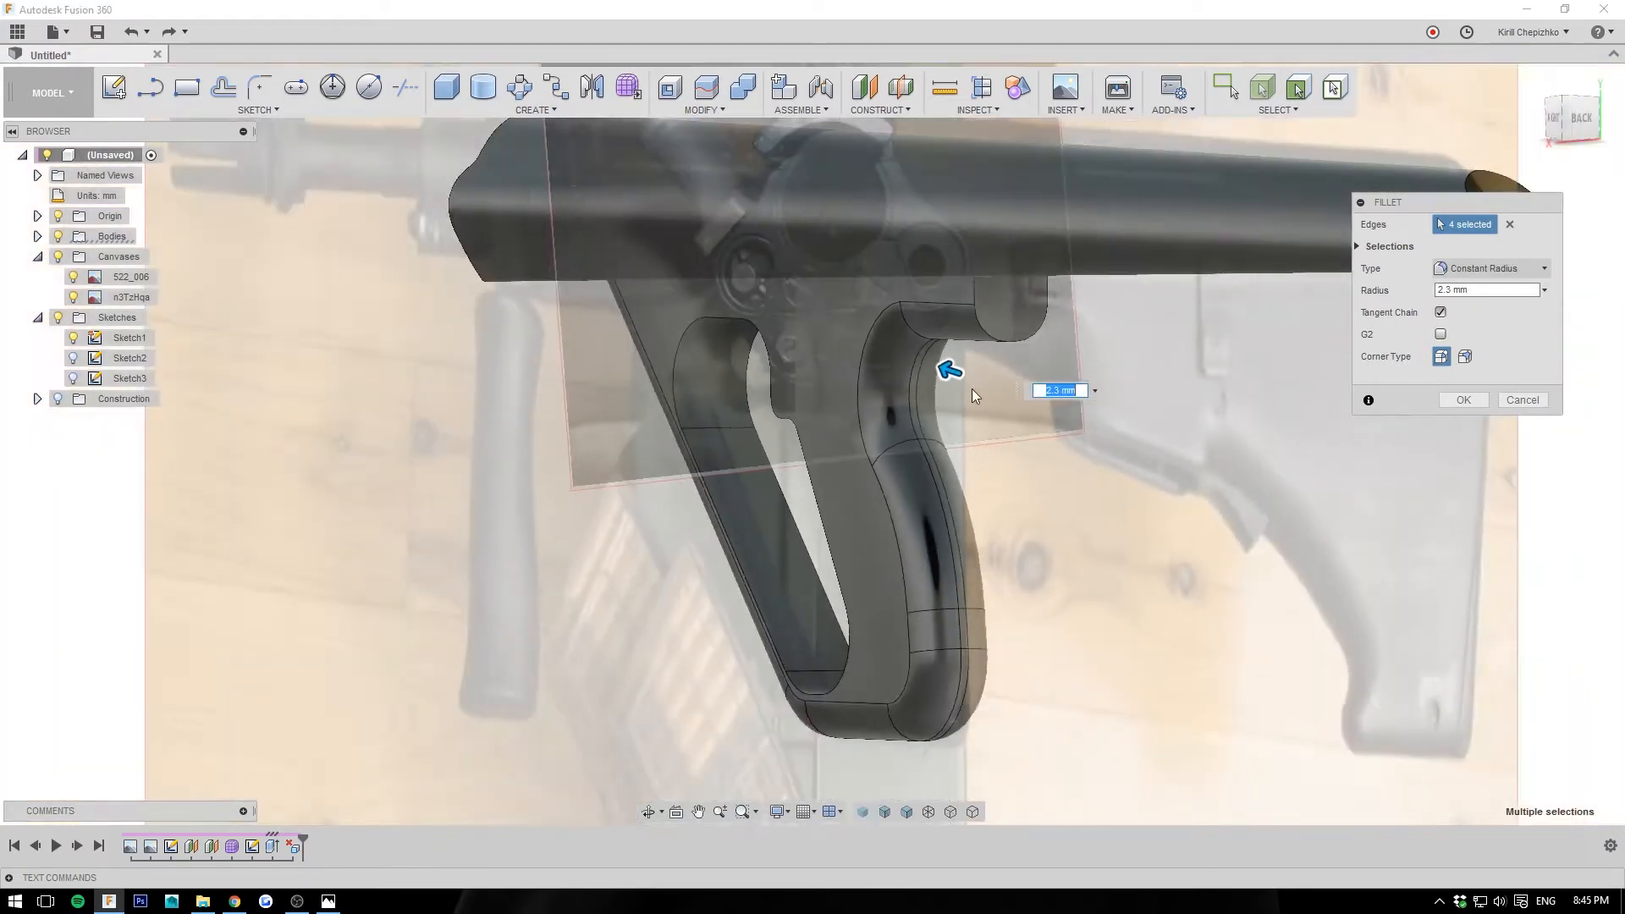
pyautogui.click(1553, 119)
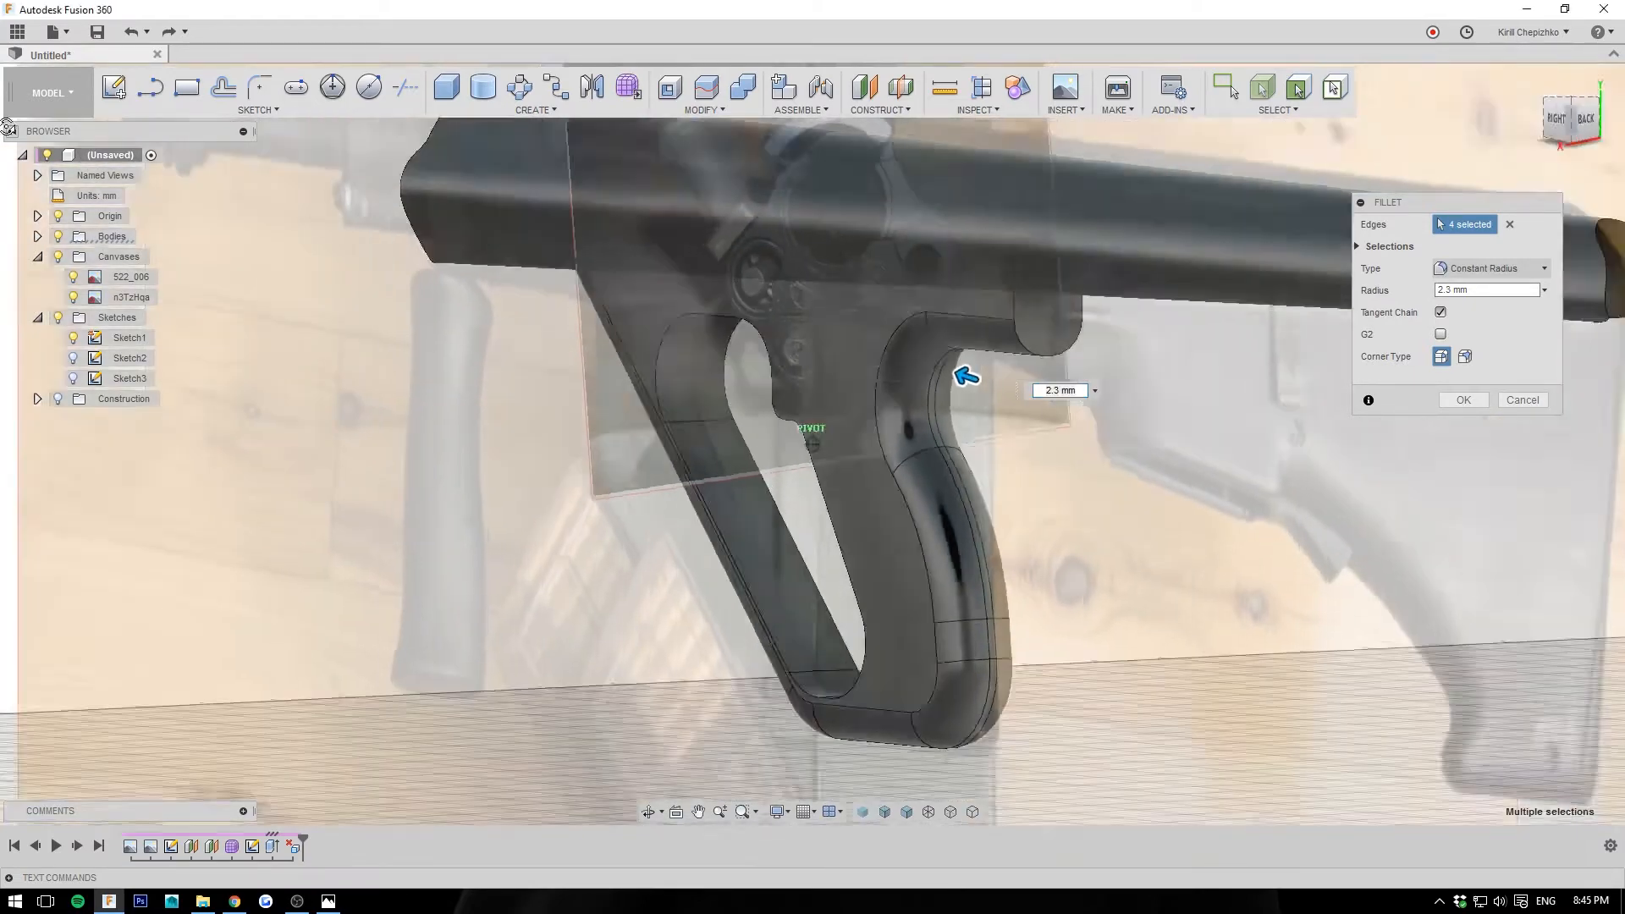
pyautogui.click(1462, 400)
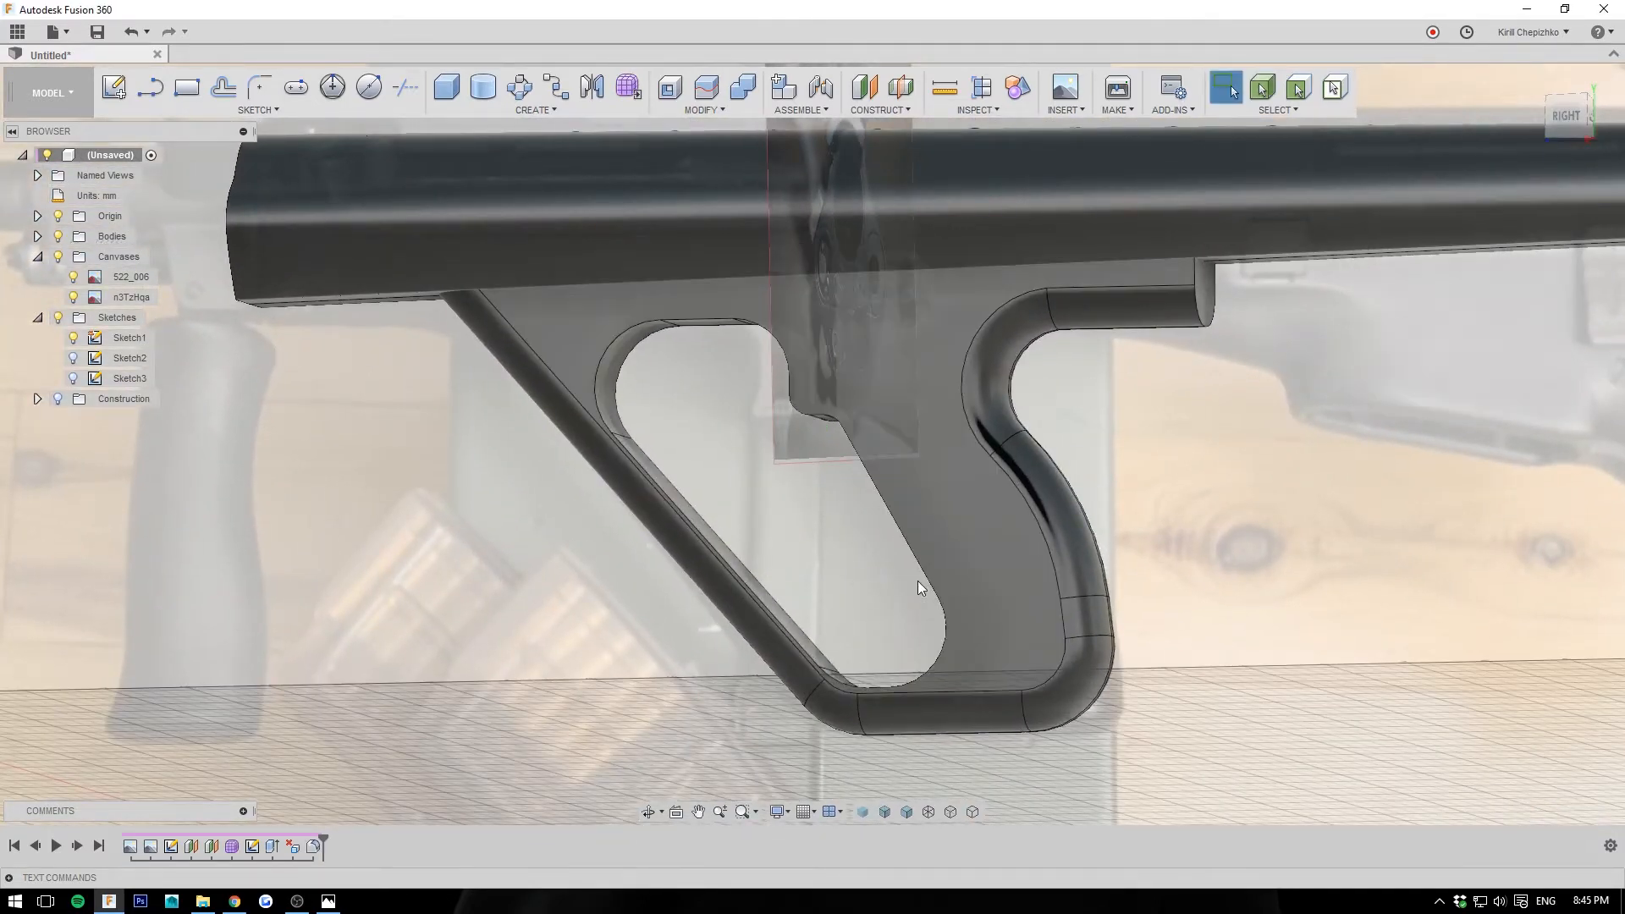
# Step: Try a 0.5 mm, 45° chamfer on the edge loops on both sides of the grip frame's opening
pyautogui.rightClick(931, 585)
pyautogui.click(901, 684)
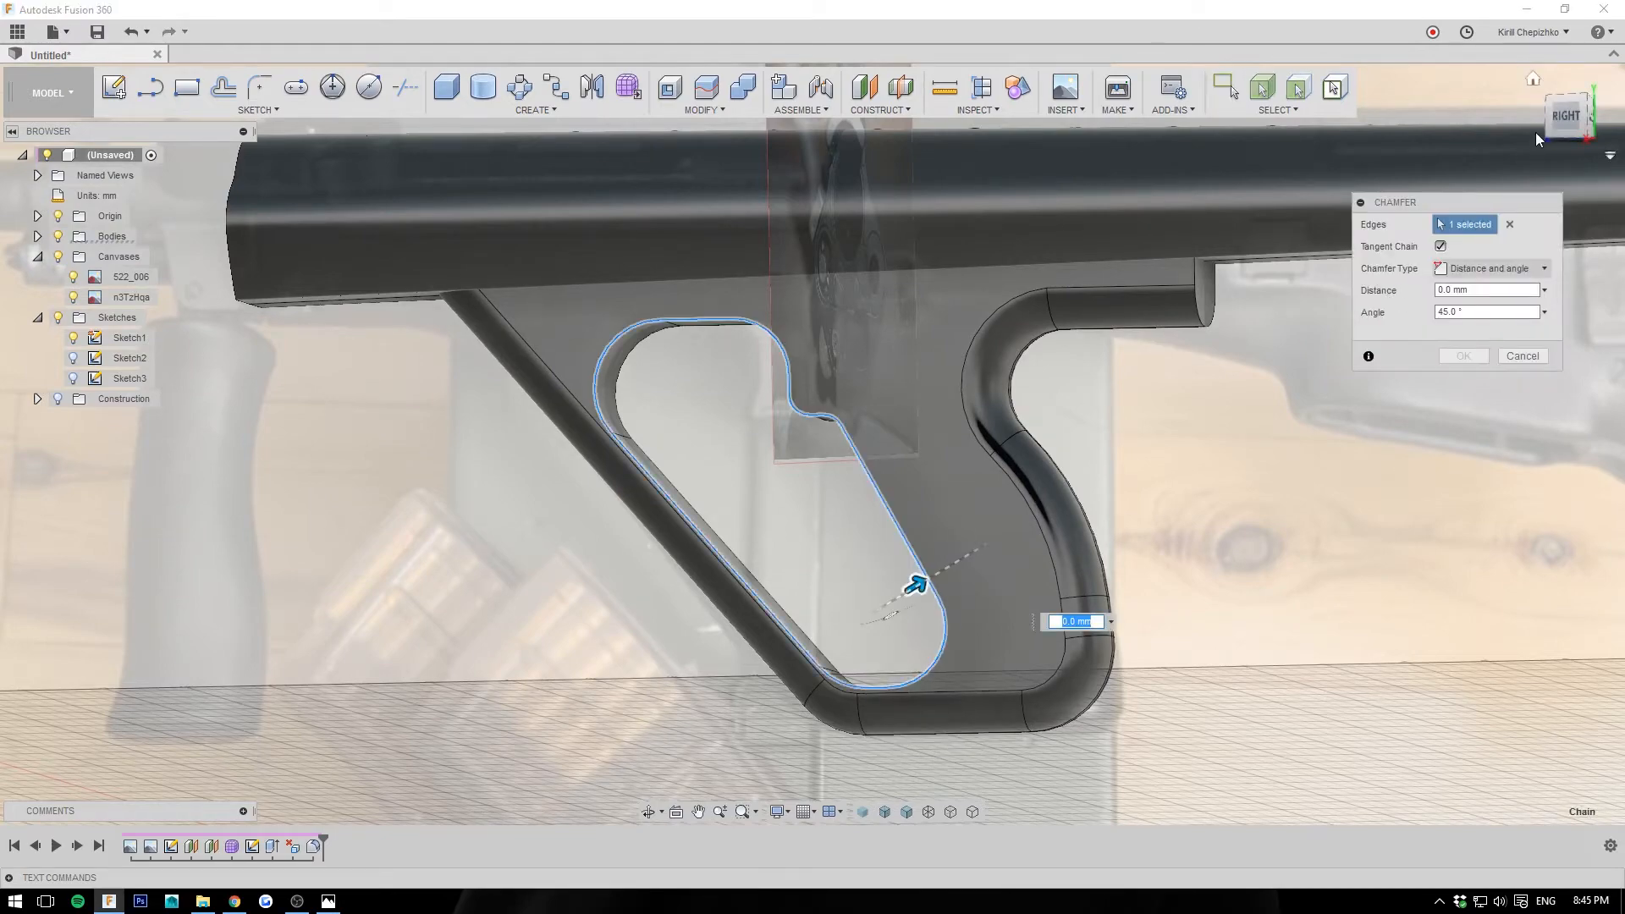
pyautogui.moveTo(1557, 118); pyautogui.dragTo(1603, 157)
pyautogui.scroll(3, 910, 495)
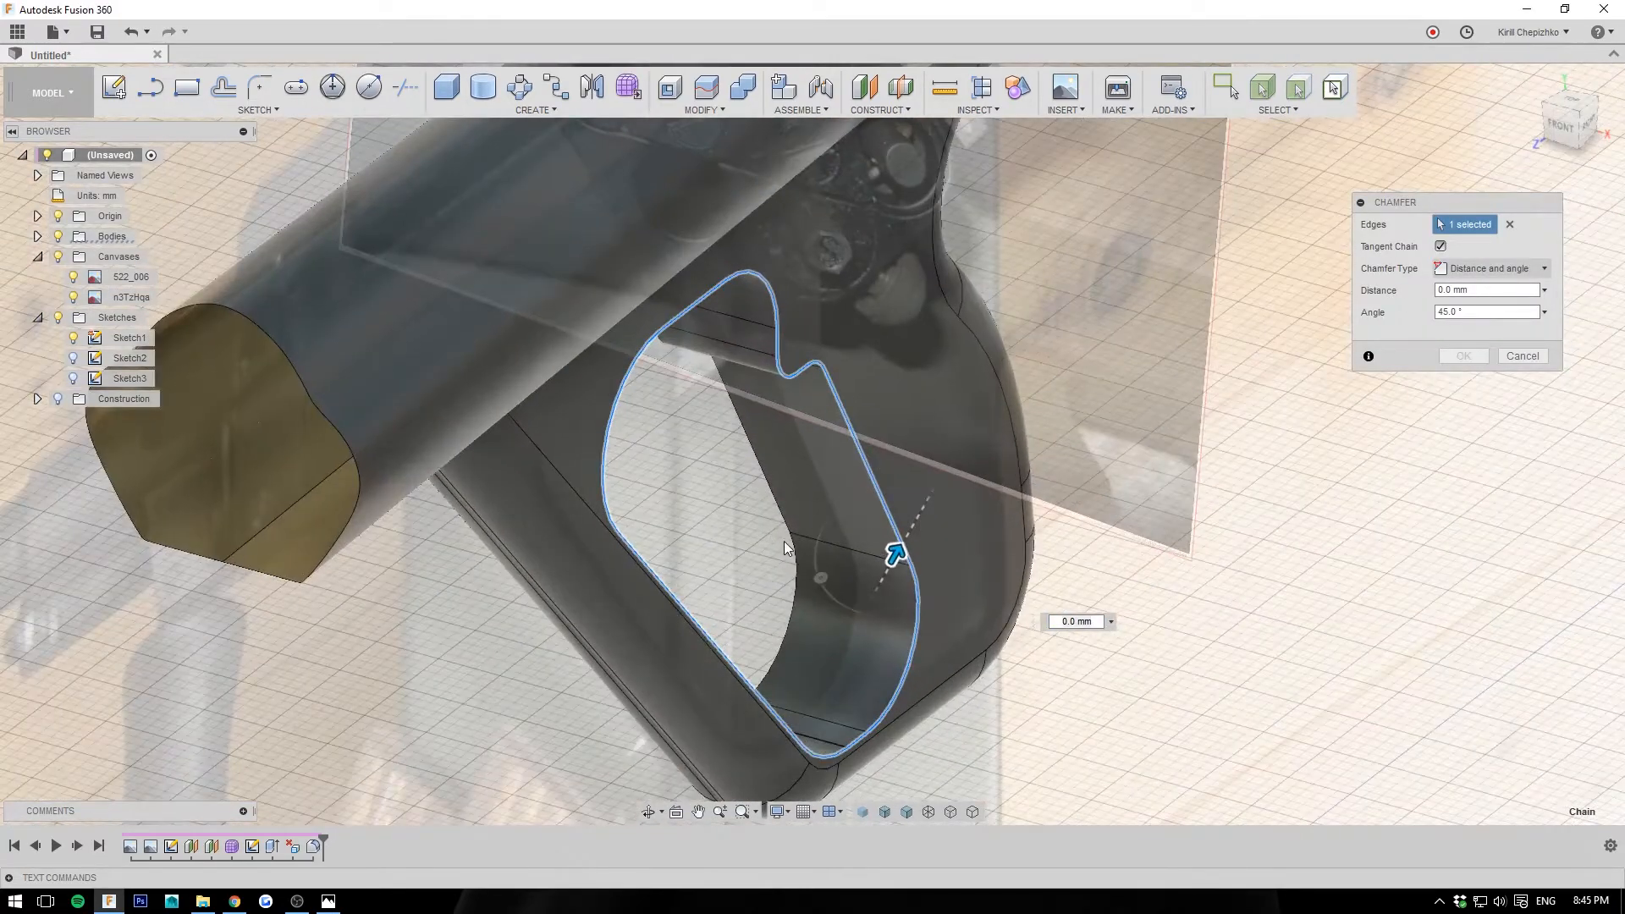
pyautogui.click(789, 542)
pyautogui.scroll(5, 783, 540)
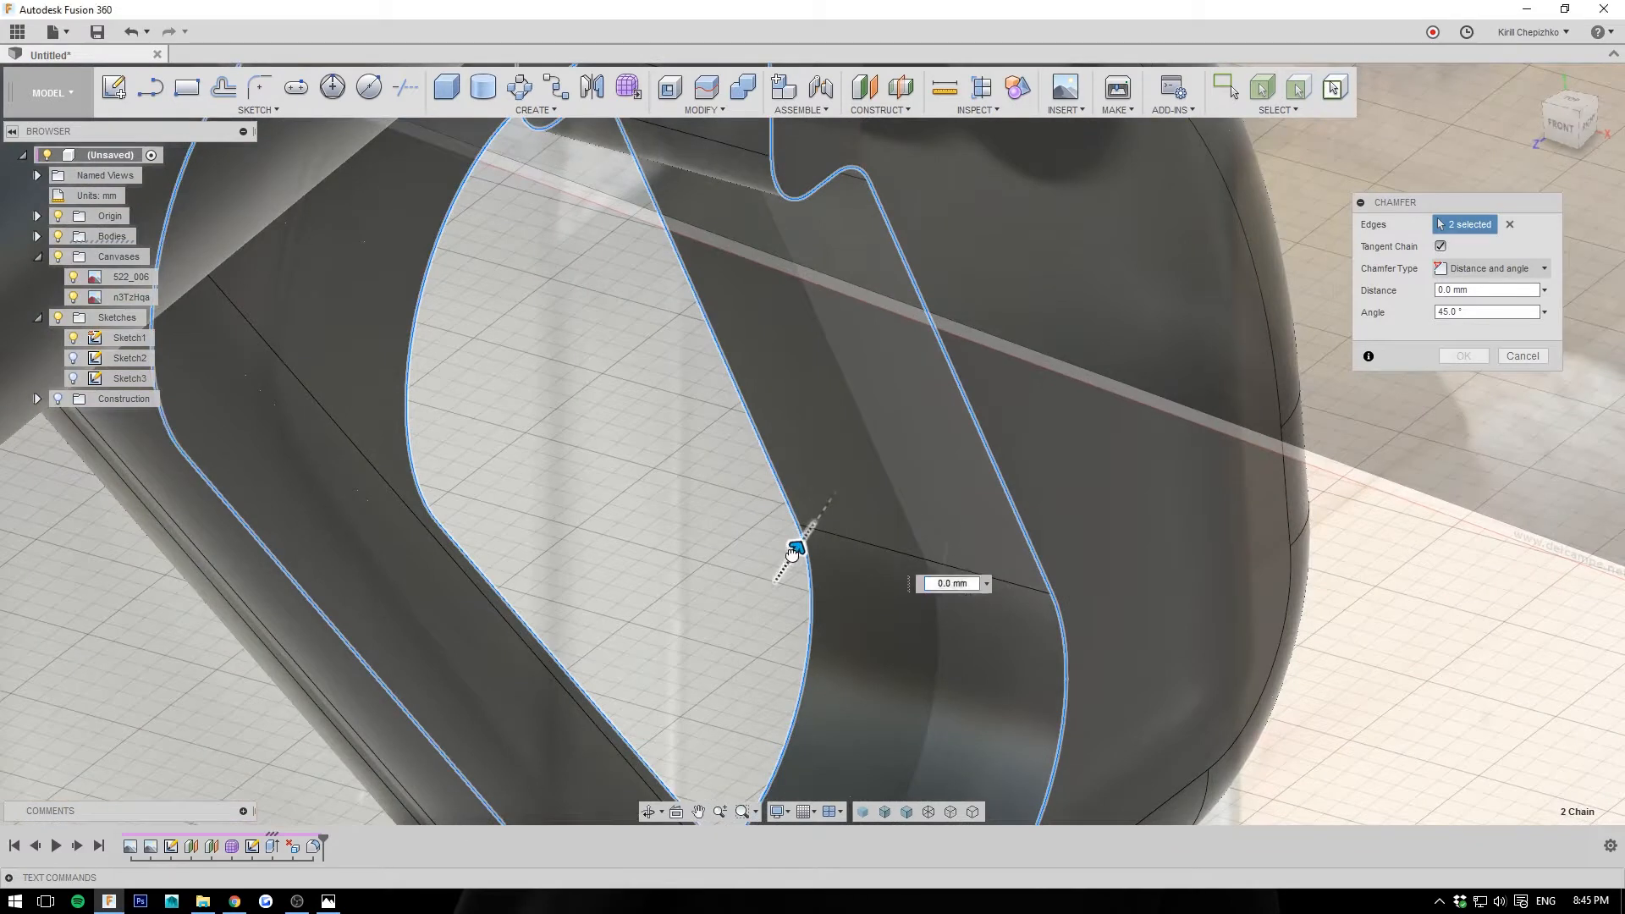
pyautogui.moveTo(793, 555); pyautogui.dragTo(811, 533)
# Step: Try an equal-distance chamfer of 1.5 mm on the opening's edges, cancel it, and undo the outer grip fillet
pyautogui.click(1489, 269)
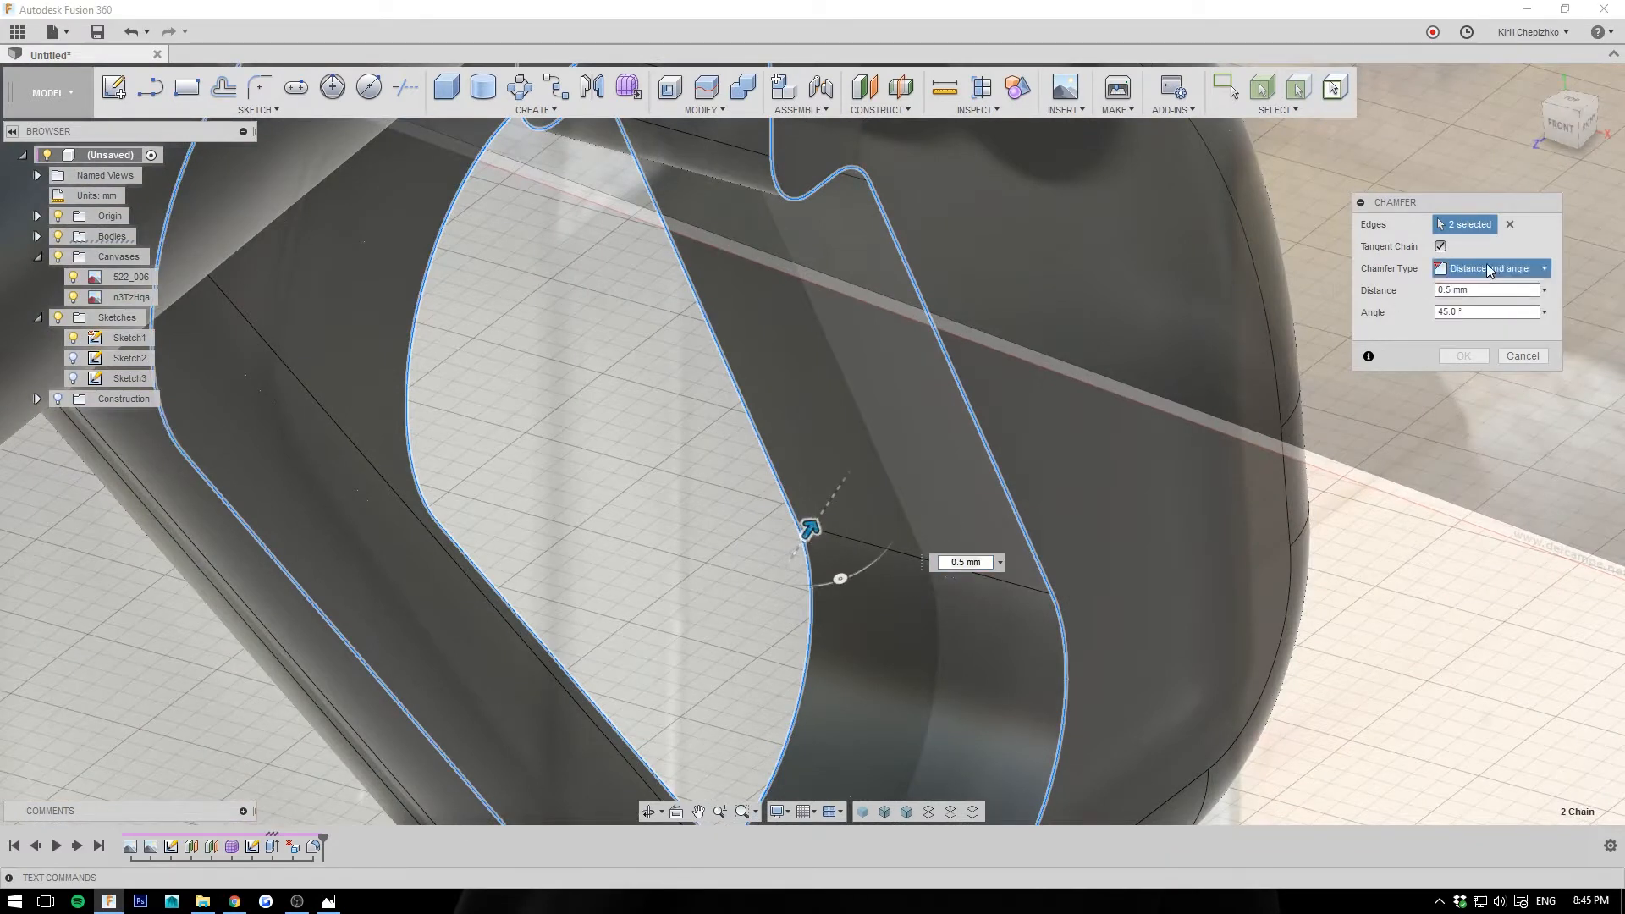
pyautogui.click(1481, 265)
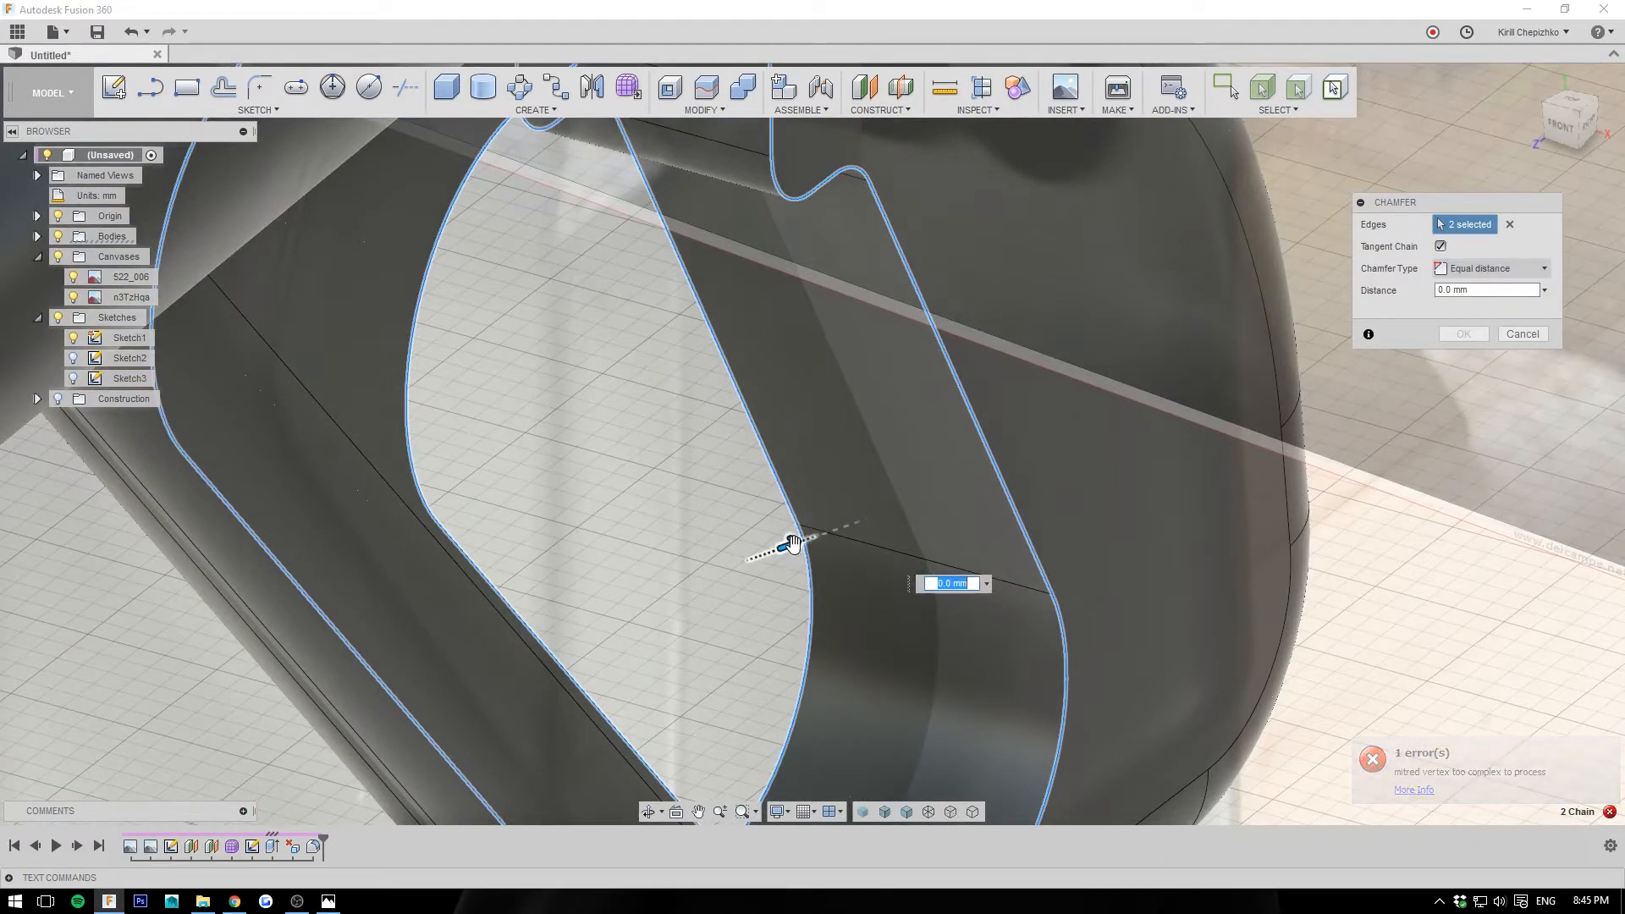
pyautogui.moveTo(784, 545); pyautogui.dragTo(857, 524)
pyautogui.scroll(-2, 931, 501)
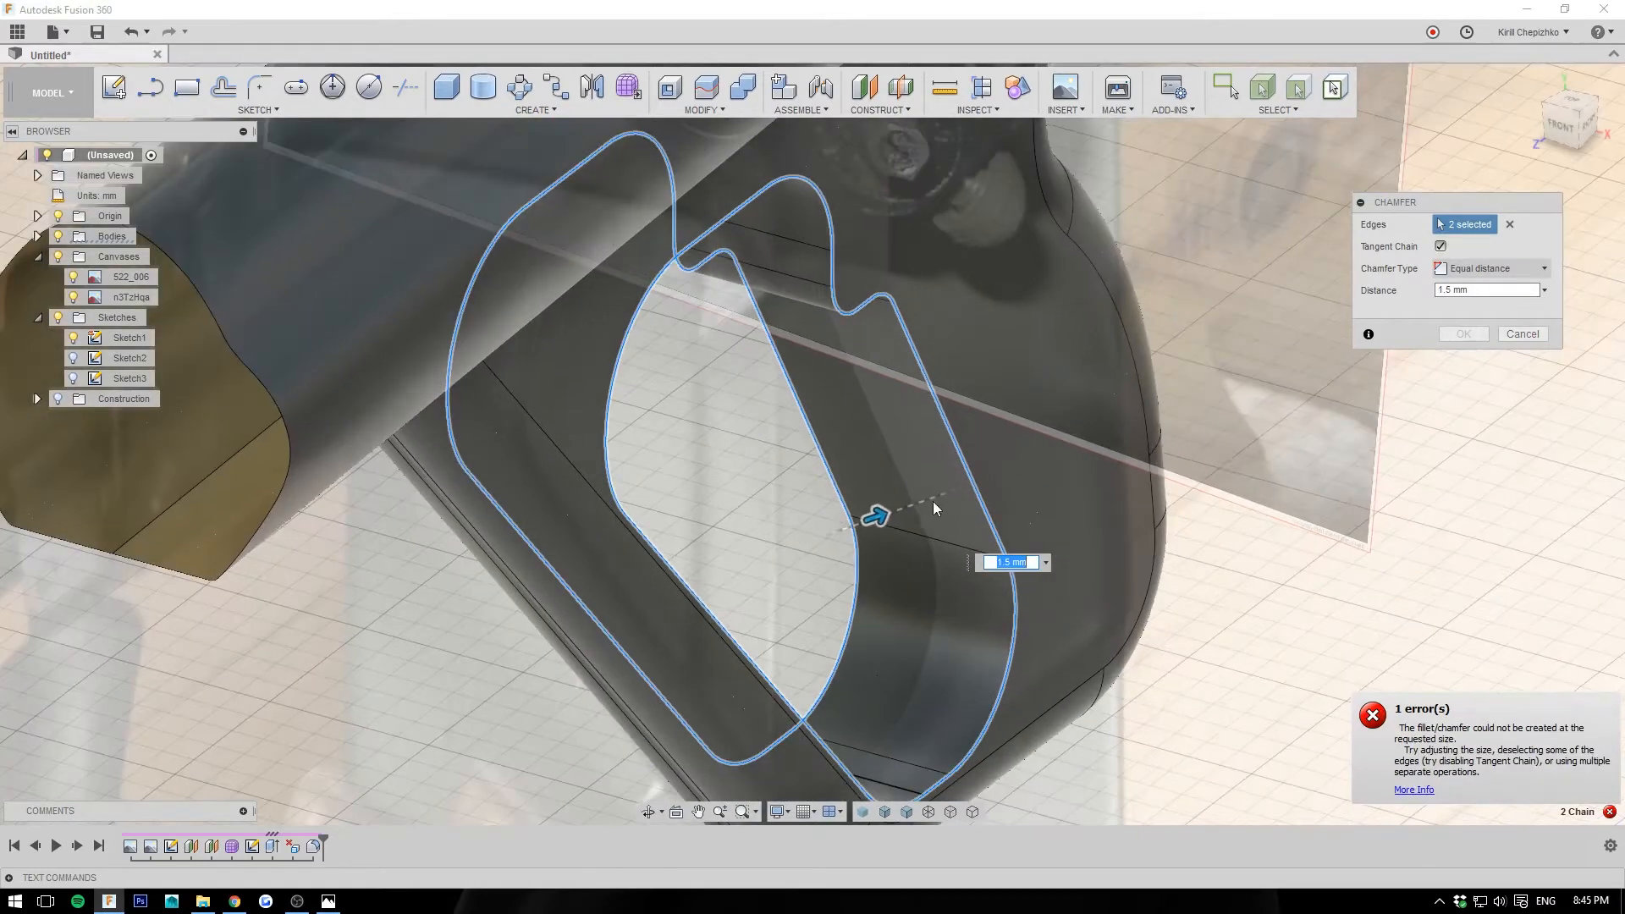
pyautogui.click(1500, 338)
pyautogui.scroll(3, 1371, 592)
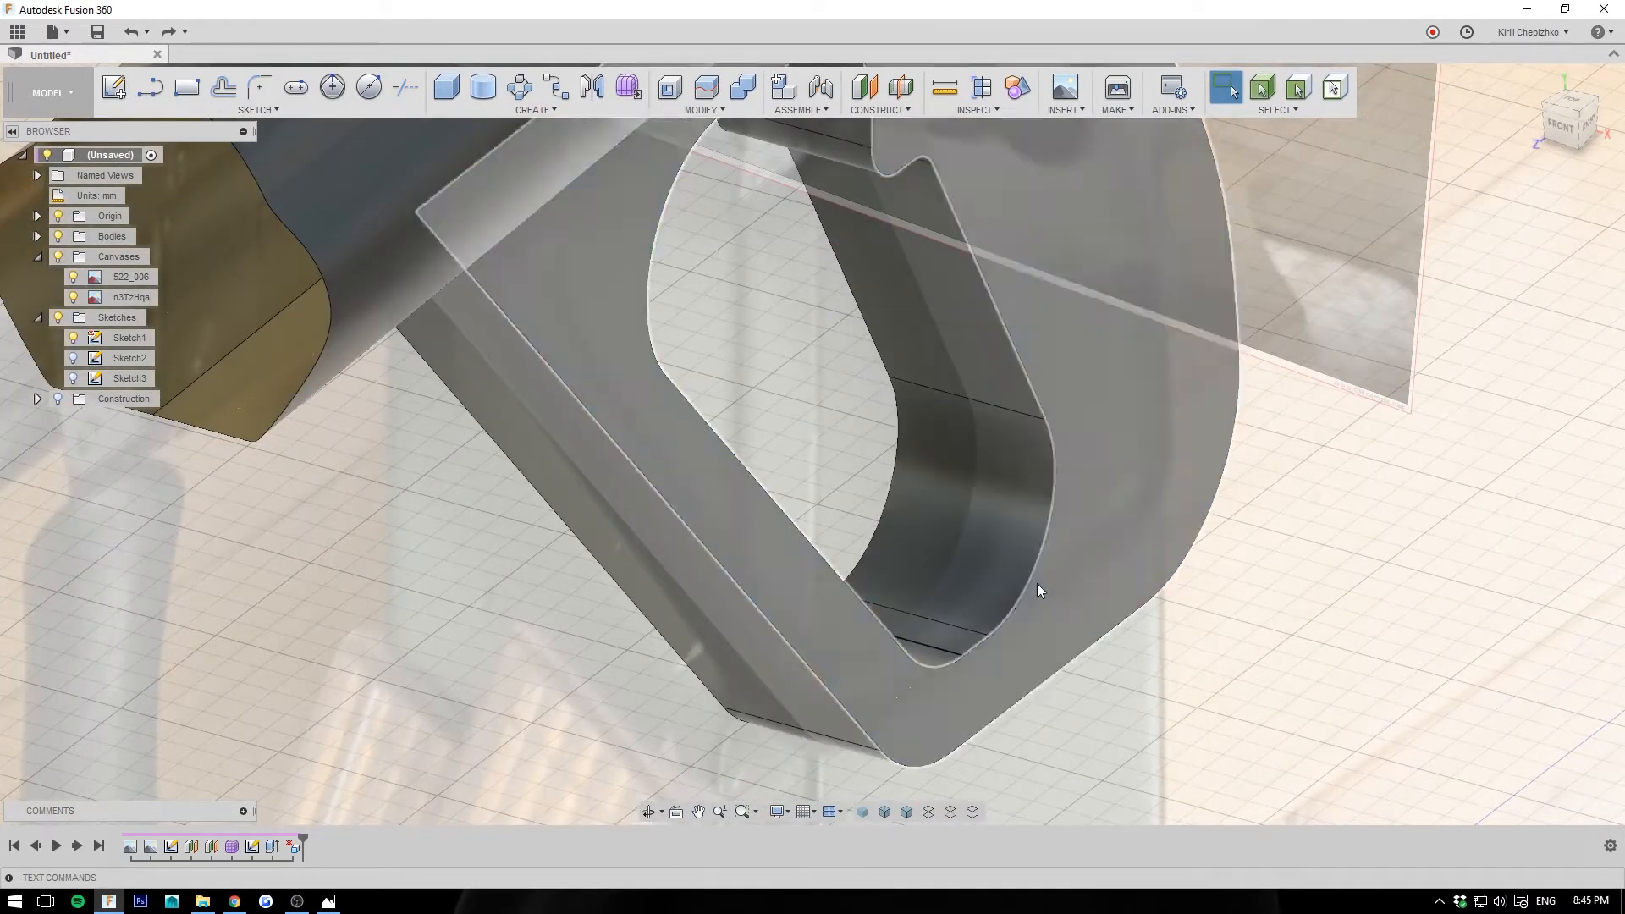
pyautogui.rightClick(1029, 577)
pyautogui.click(1029, 577)
pyautogui.rightClick(1031, 577)
pyautogui.click(969, 662)
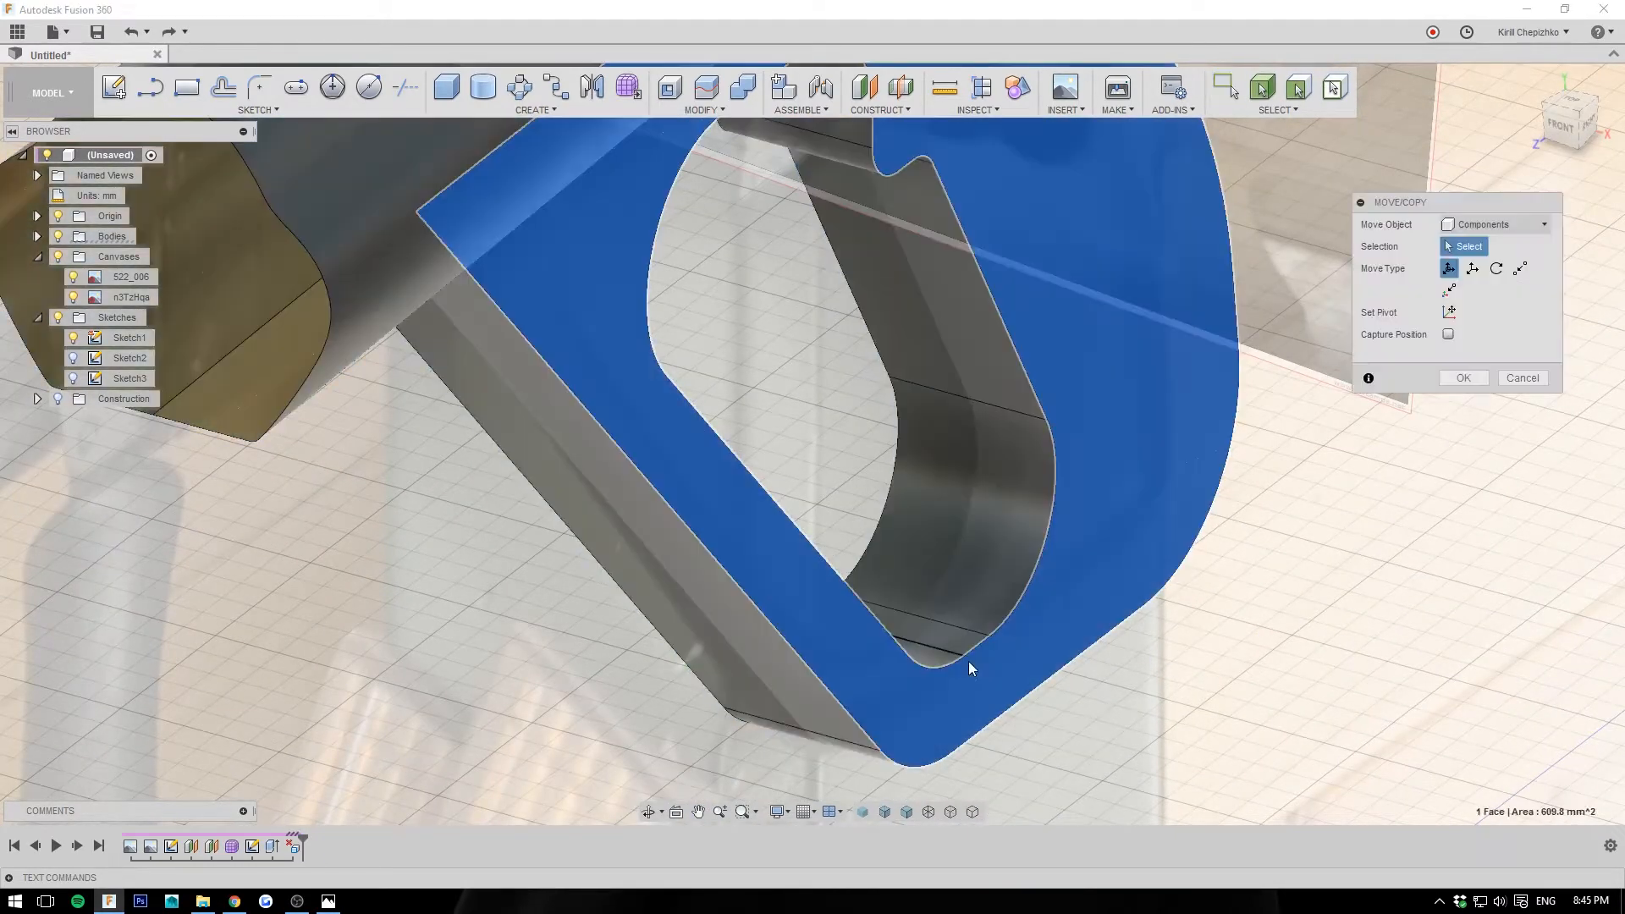
pyautogui.press('Escape')
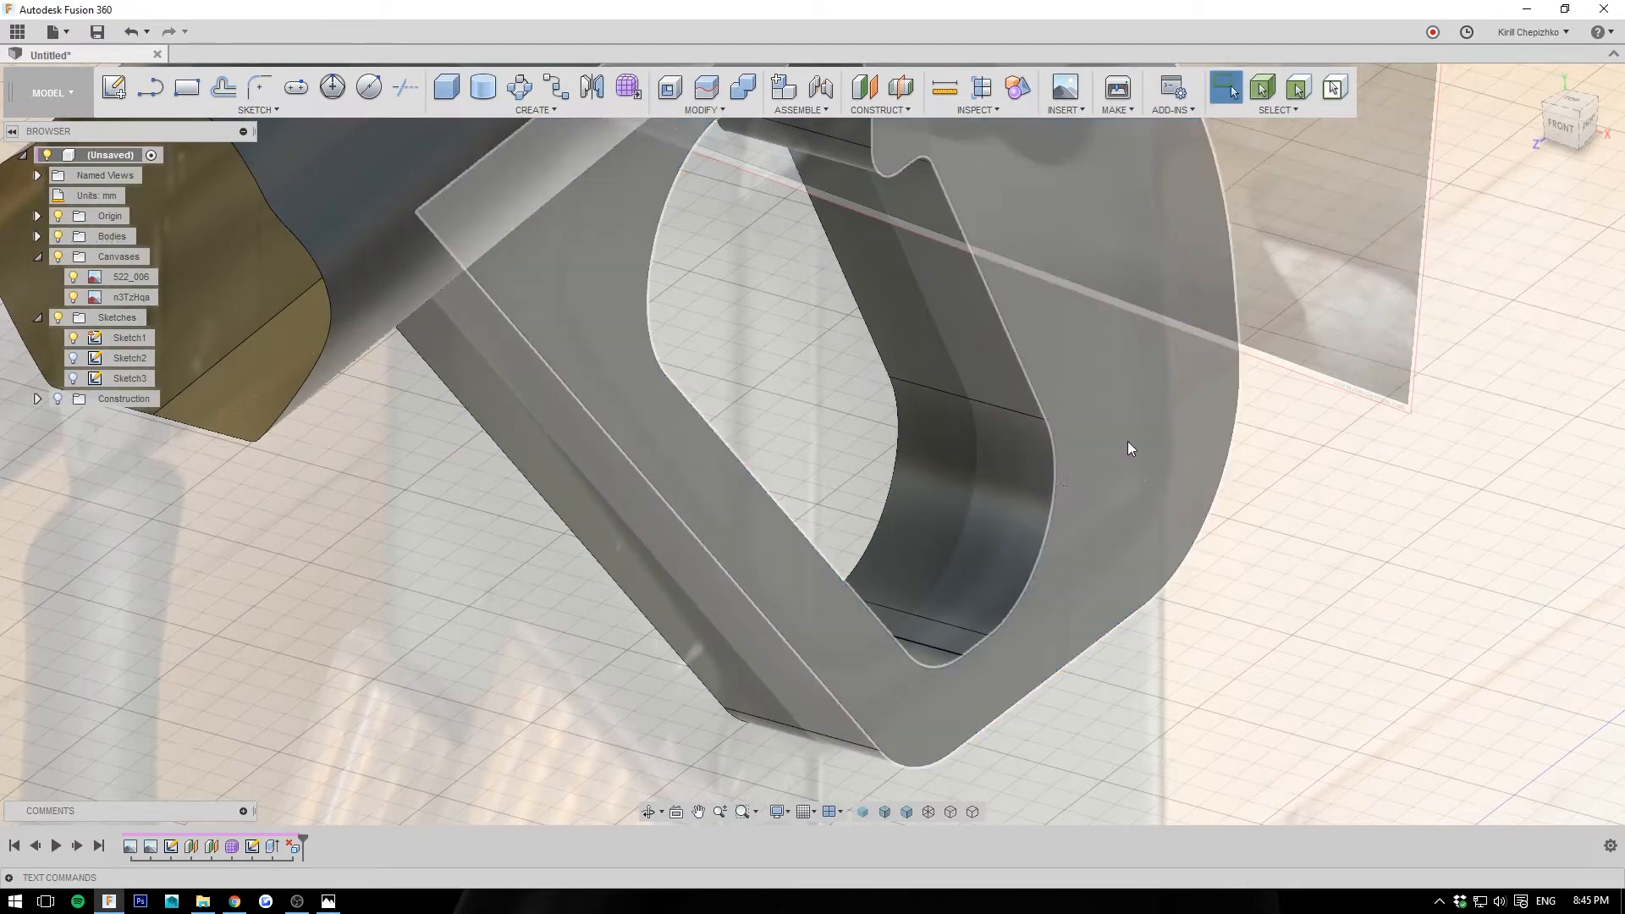
# Step: Start a distance-and-angle chamfer of 1 mm on the edge loops on both sides of the grip frame's opening
pyautogui.click(1054, 501)
pyautogui.rightClick(1053, 501)
pyautogui.click(1028, 604)
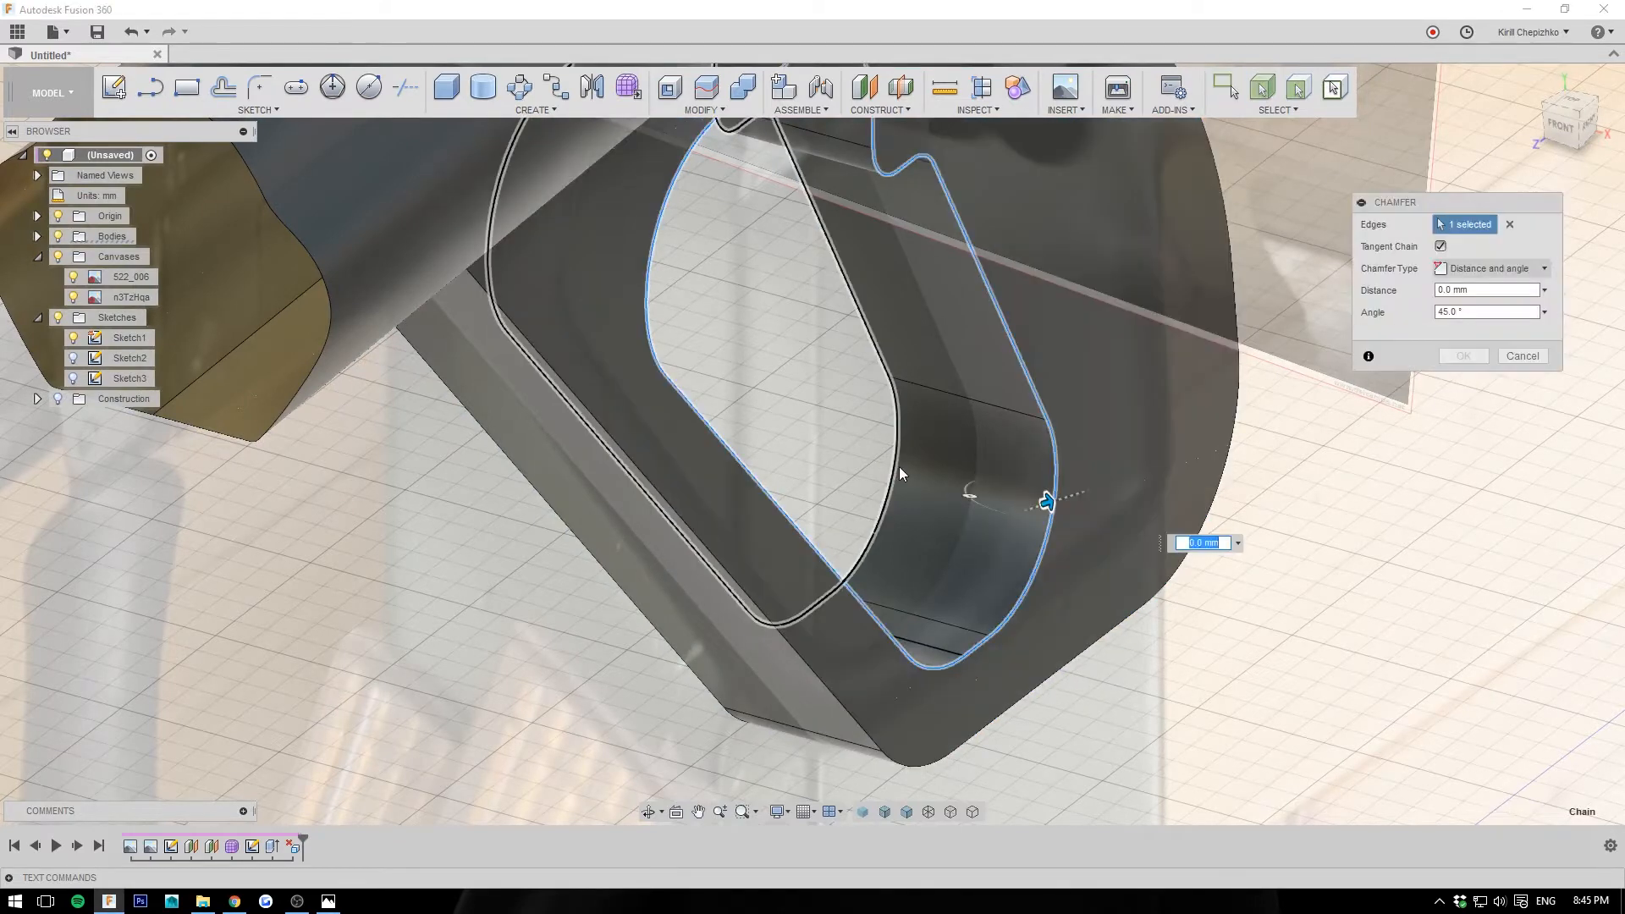
pyautogui.click(899, 466)
pyautogui.moveTo(921, 469); pyautogui.dragTo(907, 463)
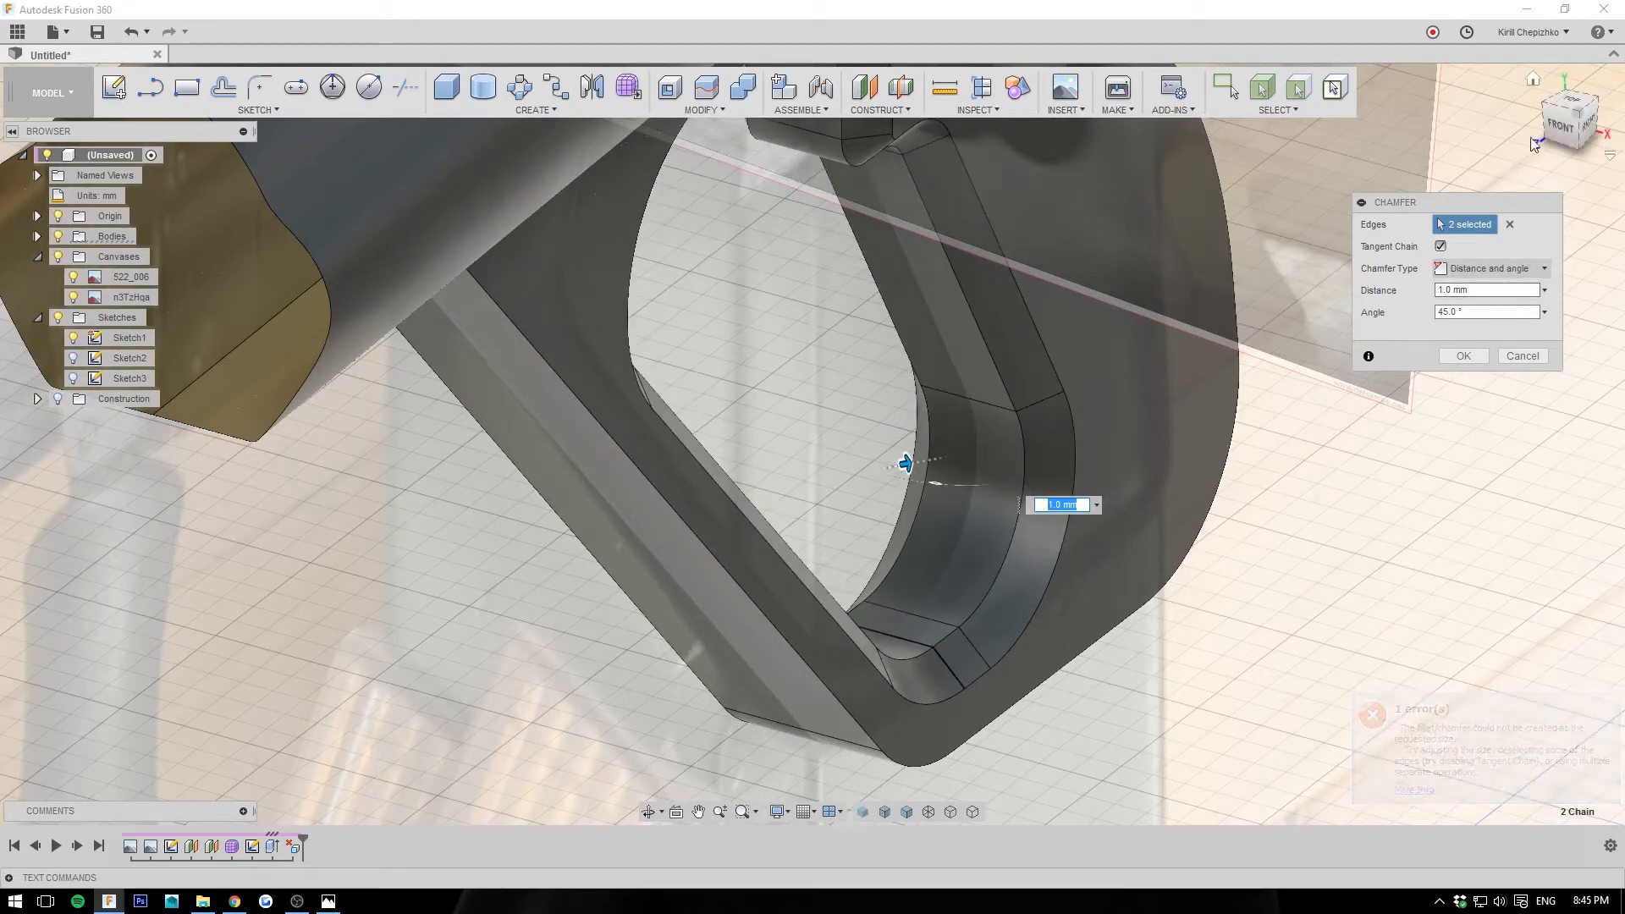
# Step: Set the opening chamfer's angle to 60° and apply it
pyautogui.keyDown('shift'); pyautogui.moveTo(1075, 592); pyautogui.dragTo(1040, 491, button='middle'); pyautogui.keyUp('shift')
pyautogui.moveTo(1040, 626); pyautogui.dragTo(1100, 365, button='middle')
pyautogui.scroll(2, 1100, 365)
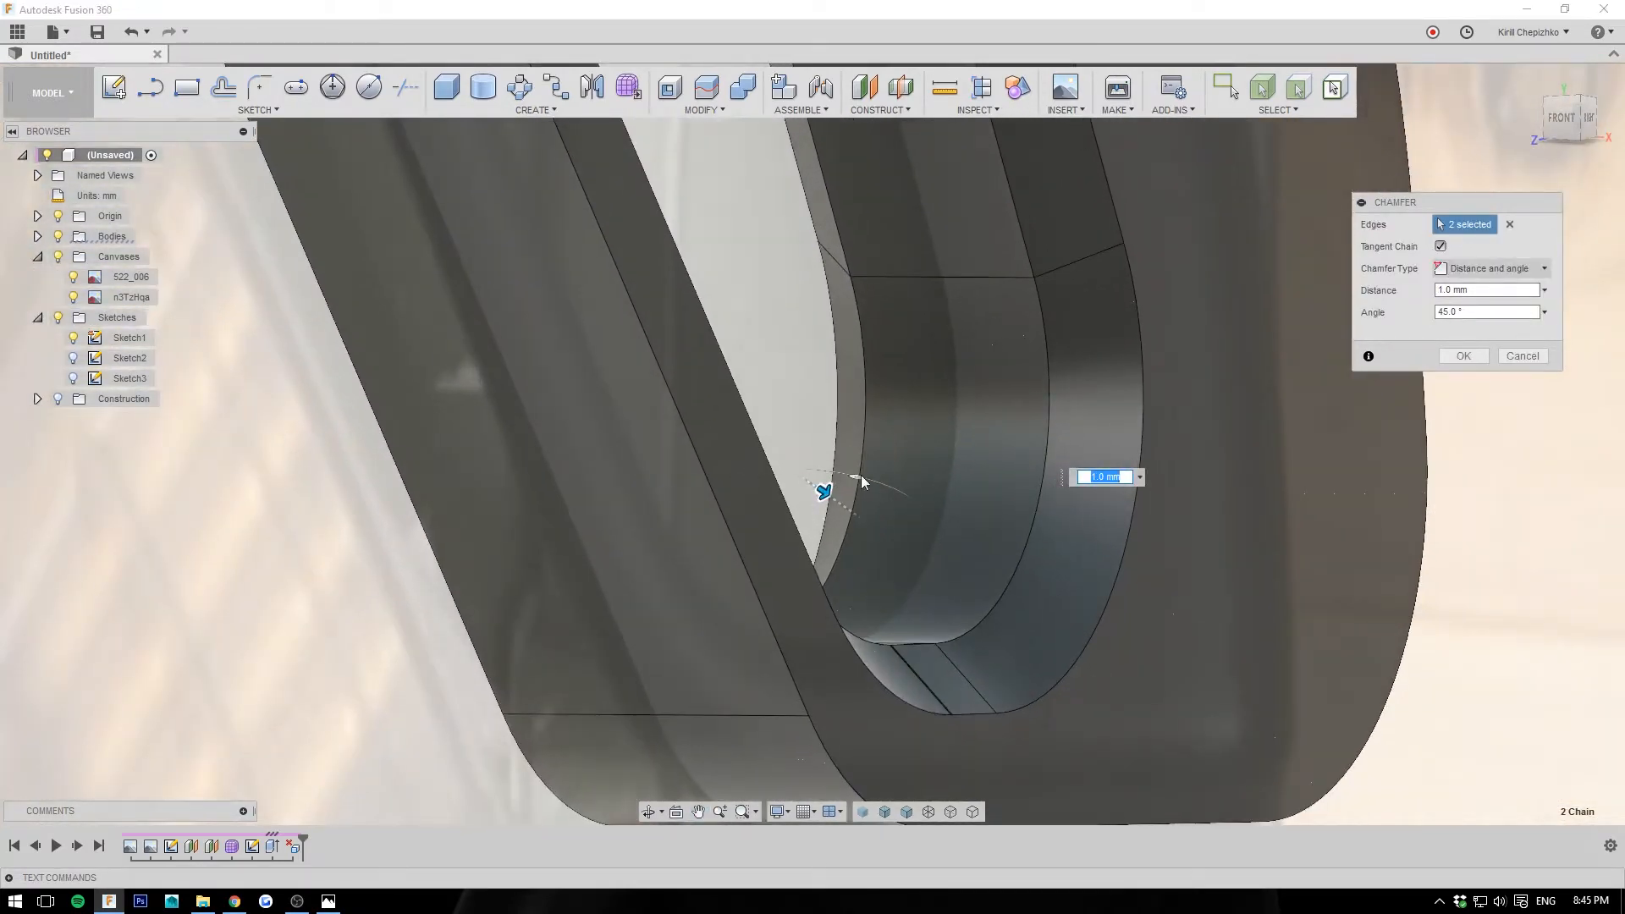
pyautogui.moveTo(859, 484); pyautogui.dragTo(895, 480)
pyautogui.scroll(-3, 920, 498)
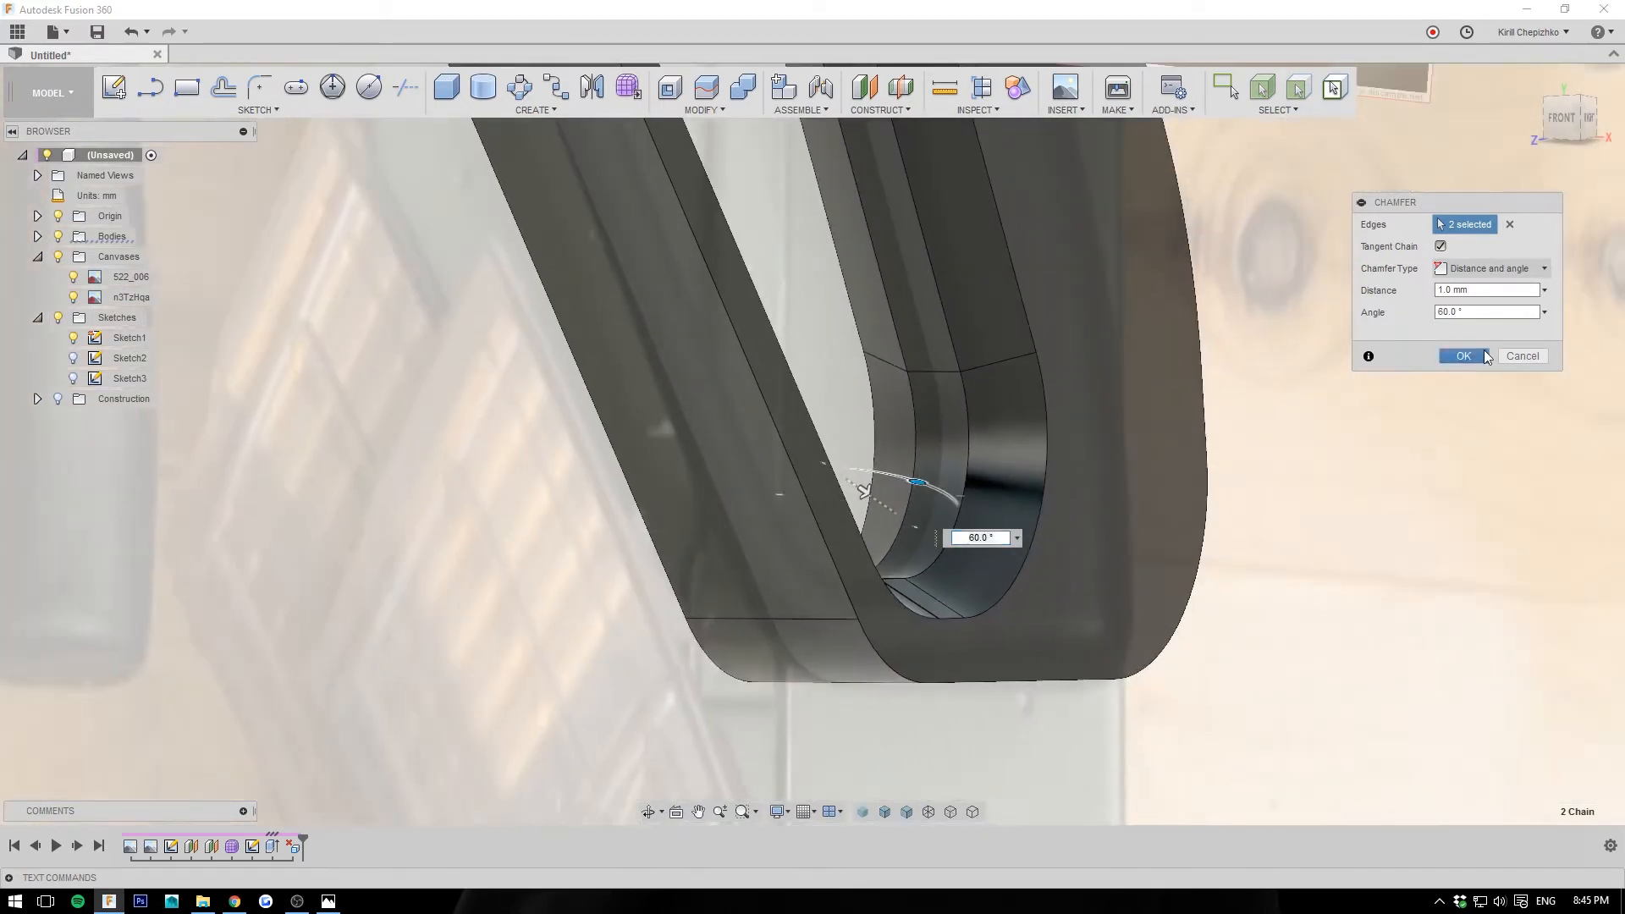
pyautogui.click(1463, 355)
# Step: Fillet the outer edge loops of both opening chamfers with a 1 mm radius
pyautogui.rightClick(1044, 486)
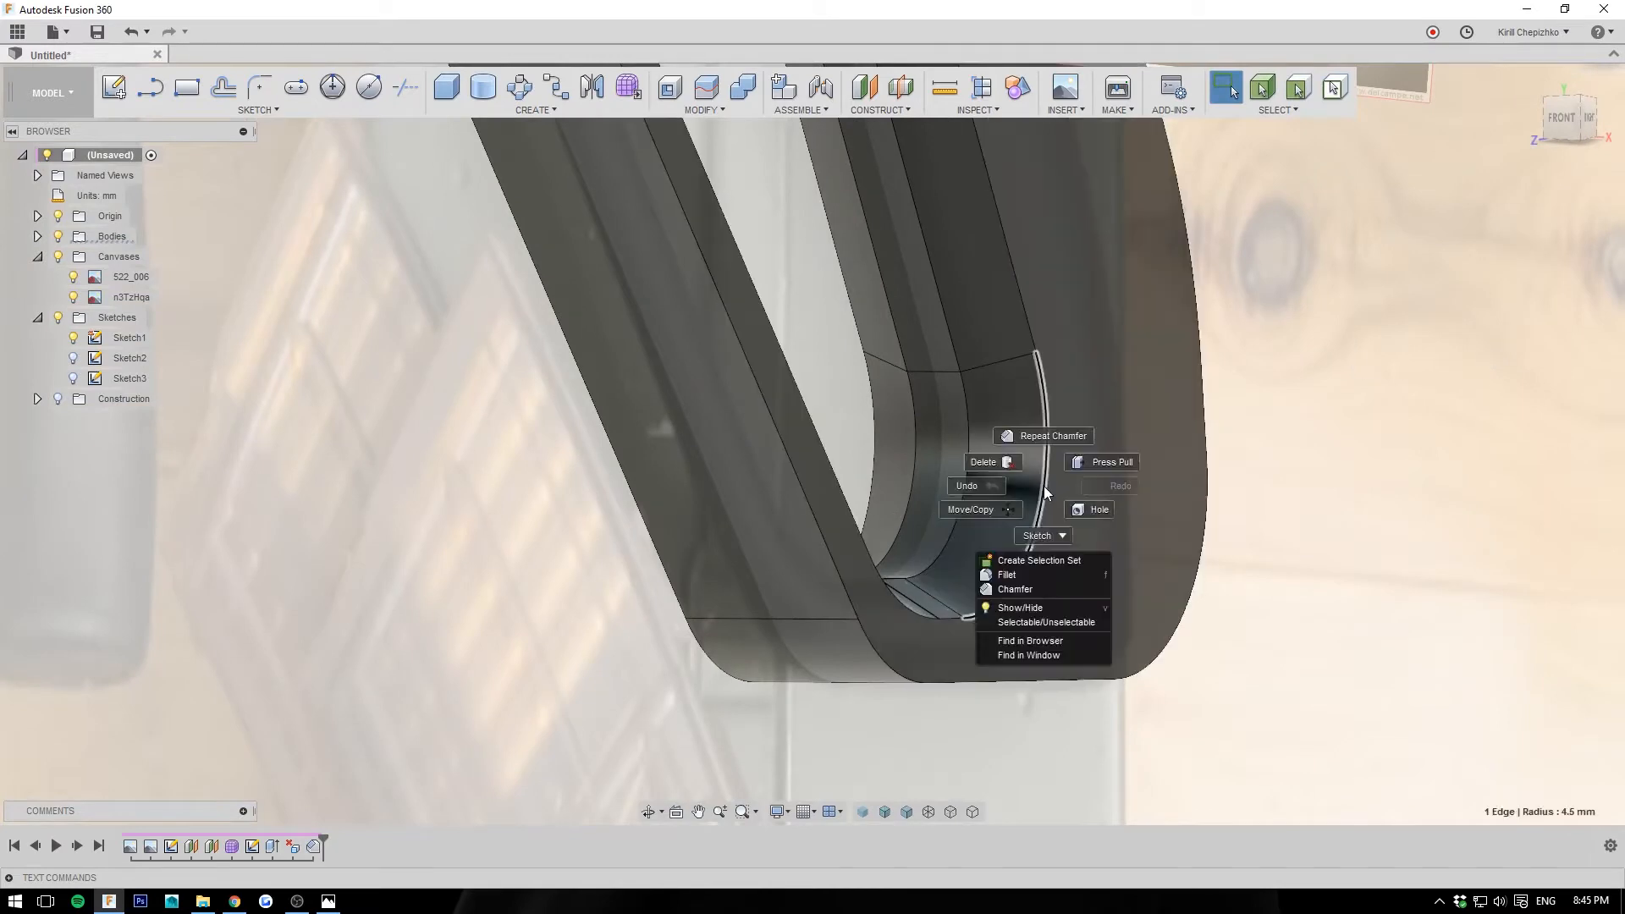
pyautogui.click(1006, 574)
pyautogui.click(876, 450)
pyautogui.moveTo(863, 450); pyautogui.dragTo(870, 450)
pyautogui.click(1463, 399)
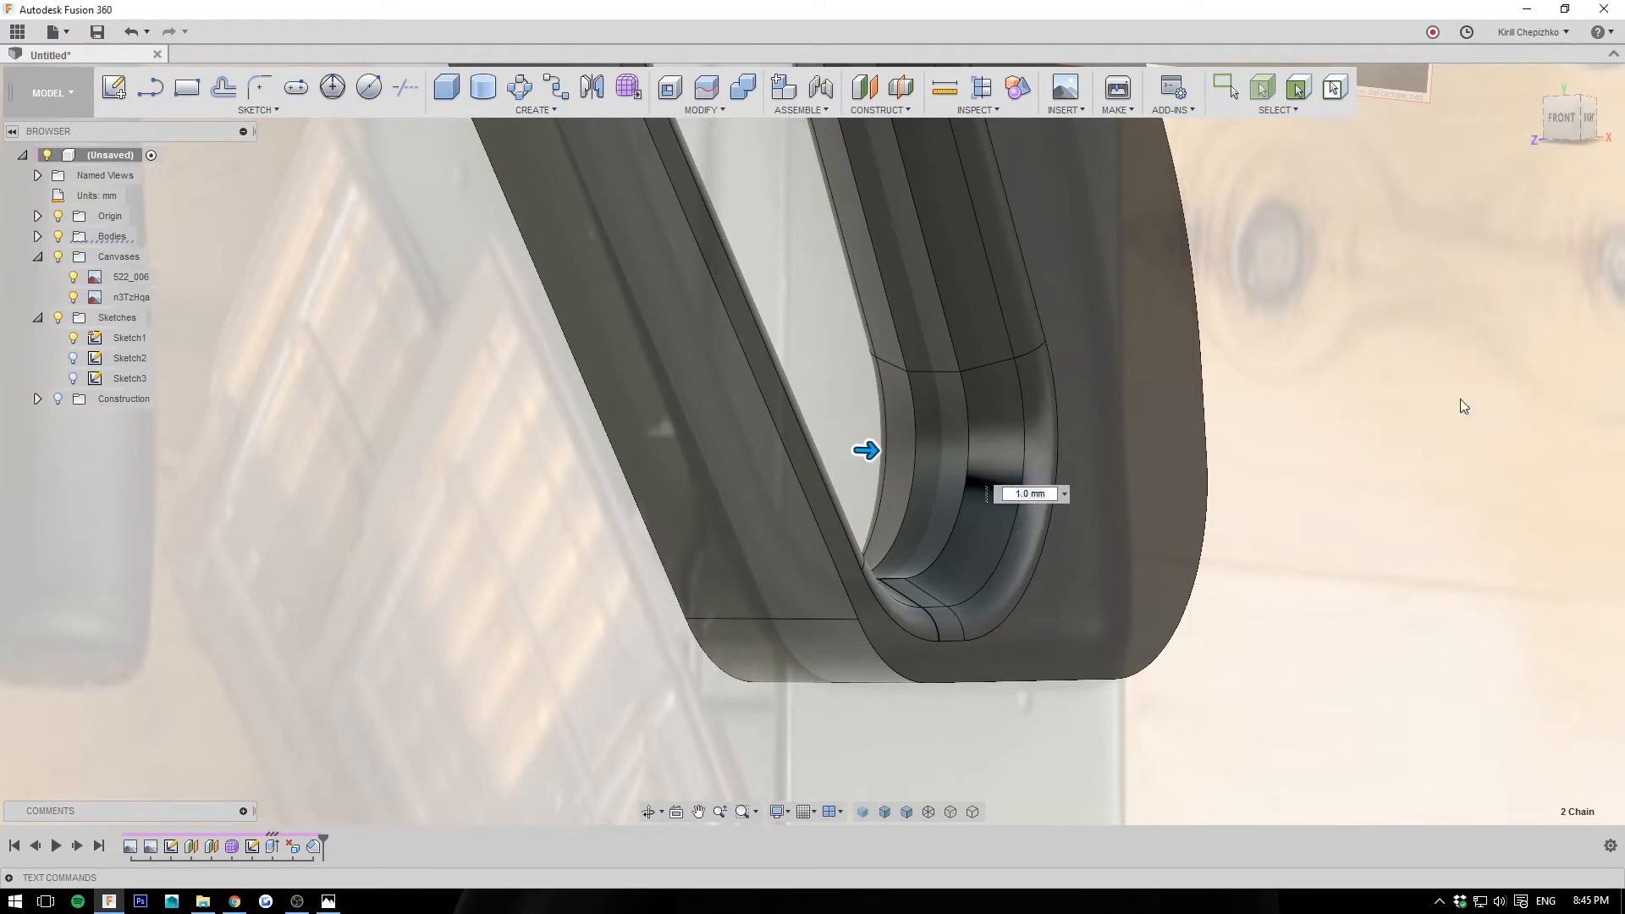
# Step: Try to fillet the inner edge loops of both opening chamfers with radii from 0.1 mm to 13.5 mm, and cancel
pyautogui.rightClick(965, 415)
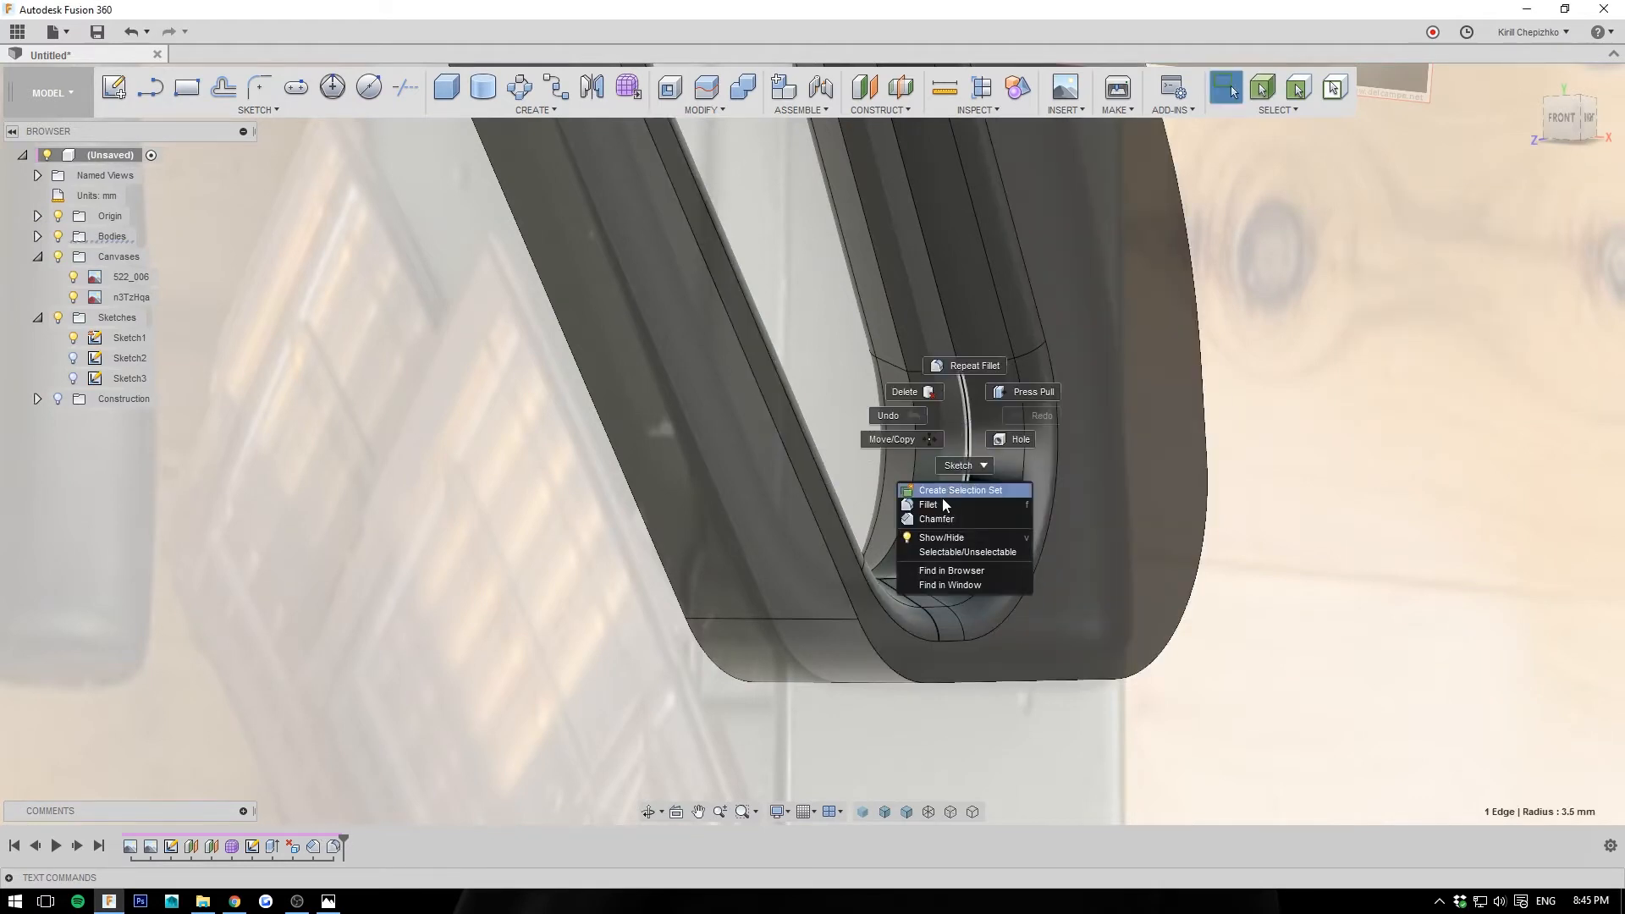
pyautogui.click(942, 486)
pyautogui.click(914, 435)
pyautogui.scroll(4, 914, 435)
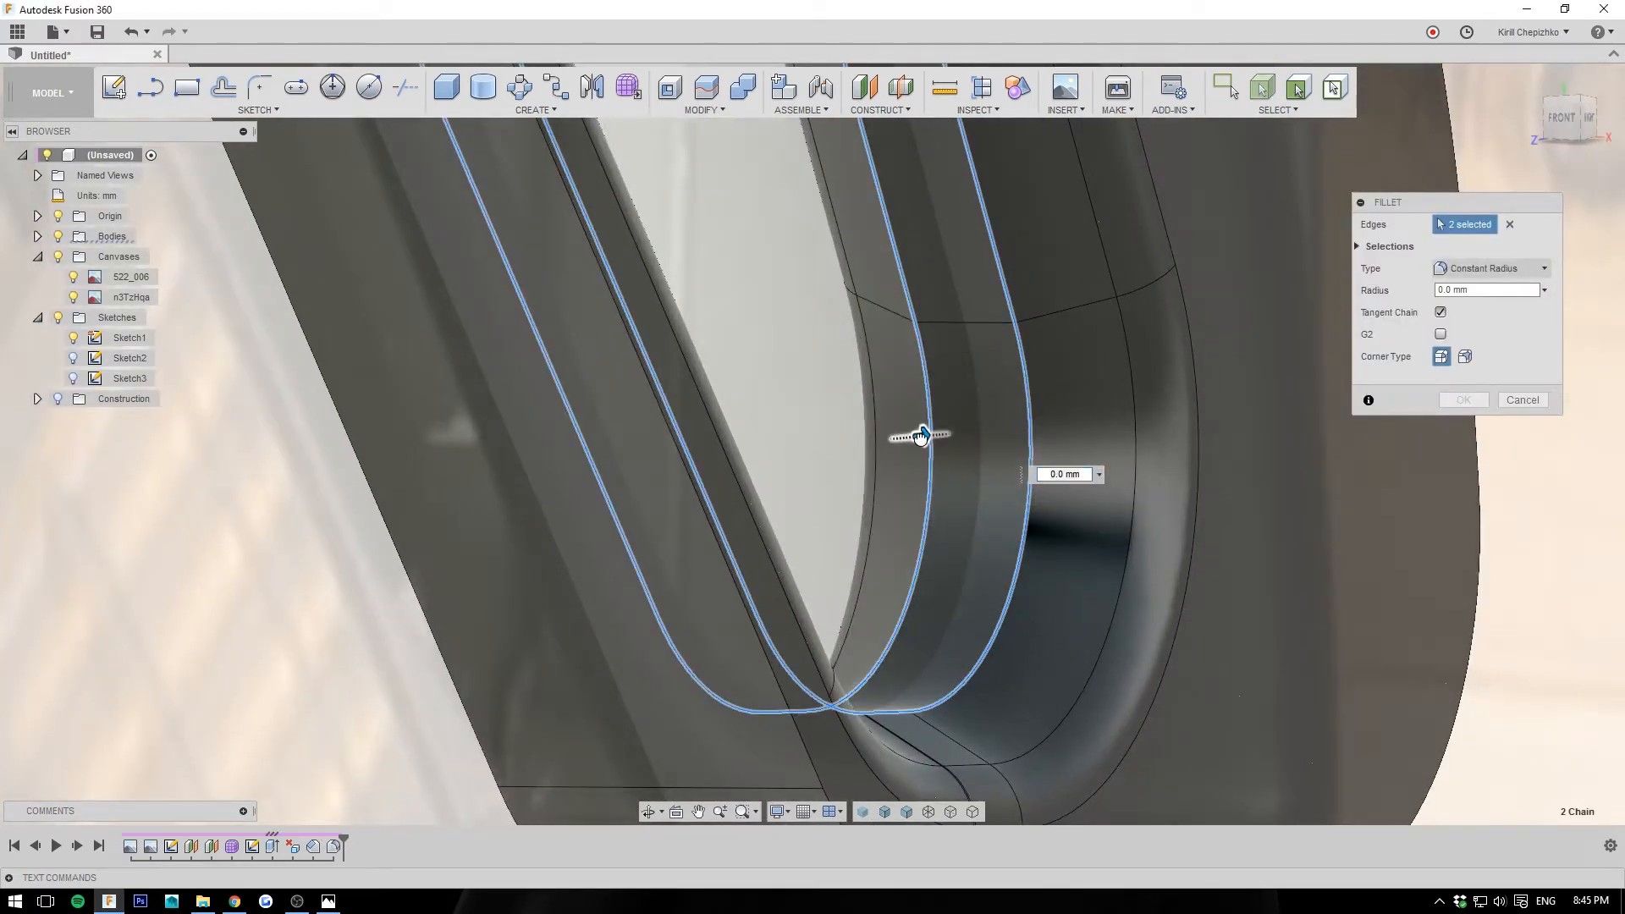
pyautogui.moveTo(917, 435); pyautogui.dragTo(944, 434)
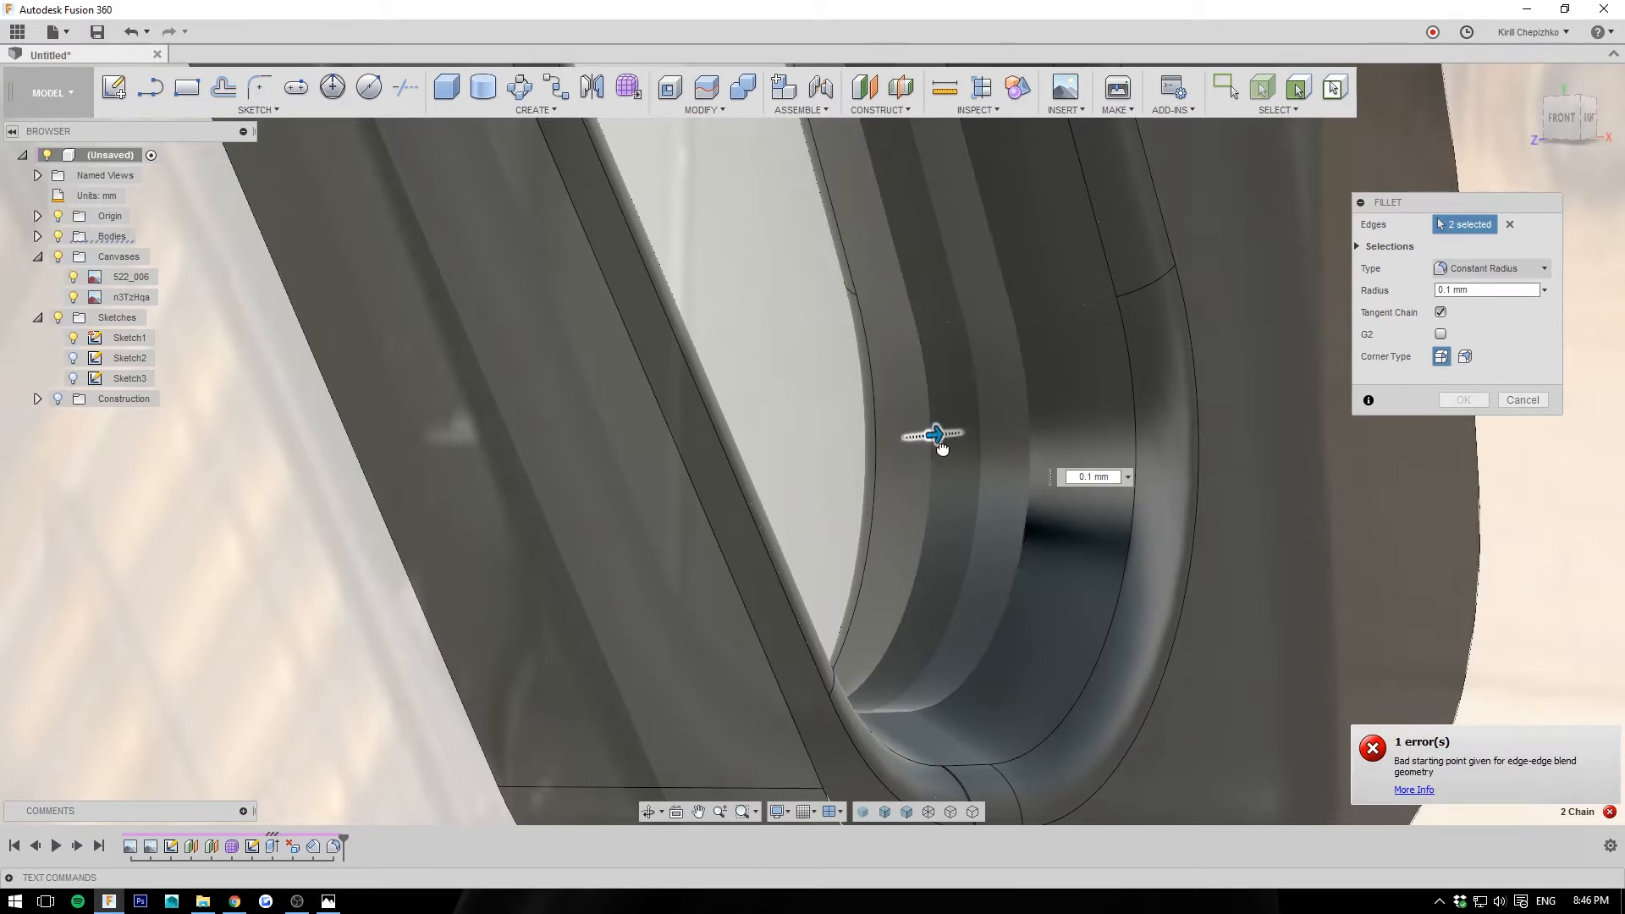
pyautogui.moveTo(941, 446); pyautogui.dragTo(942, 446)
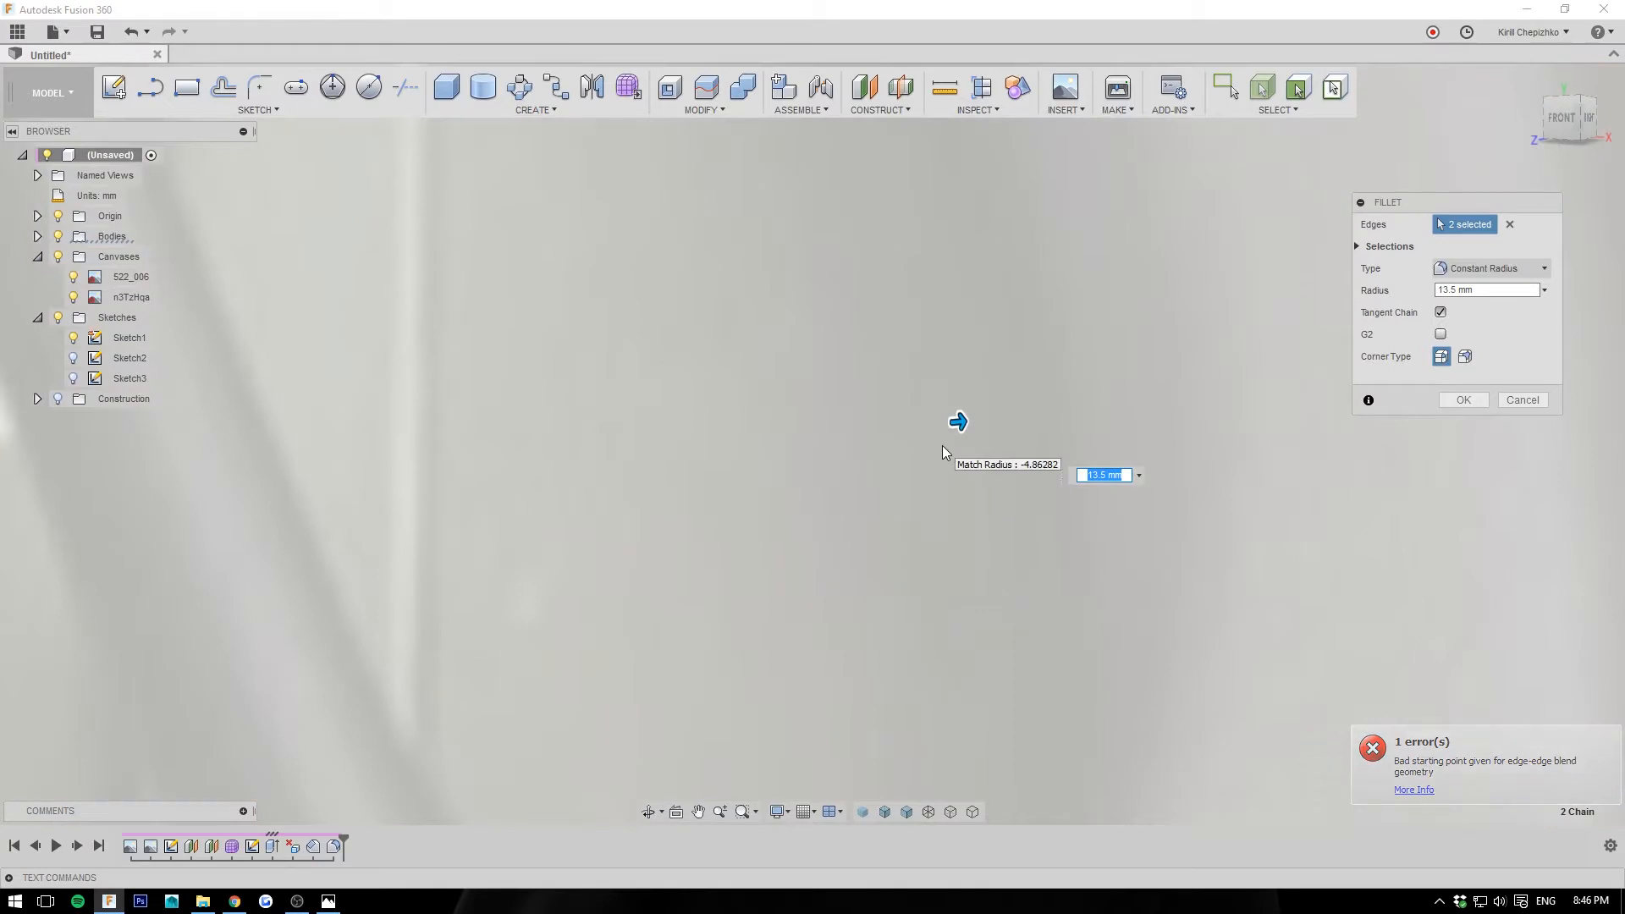
pyautogui.click(1520, 400)
# Step: Fillet the inner edge loops of both opening chamfers with a 2.1 mm radius
pyautogui.rightClick(921, 528)
pyautogui.click(893, 617)
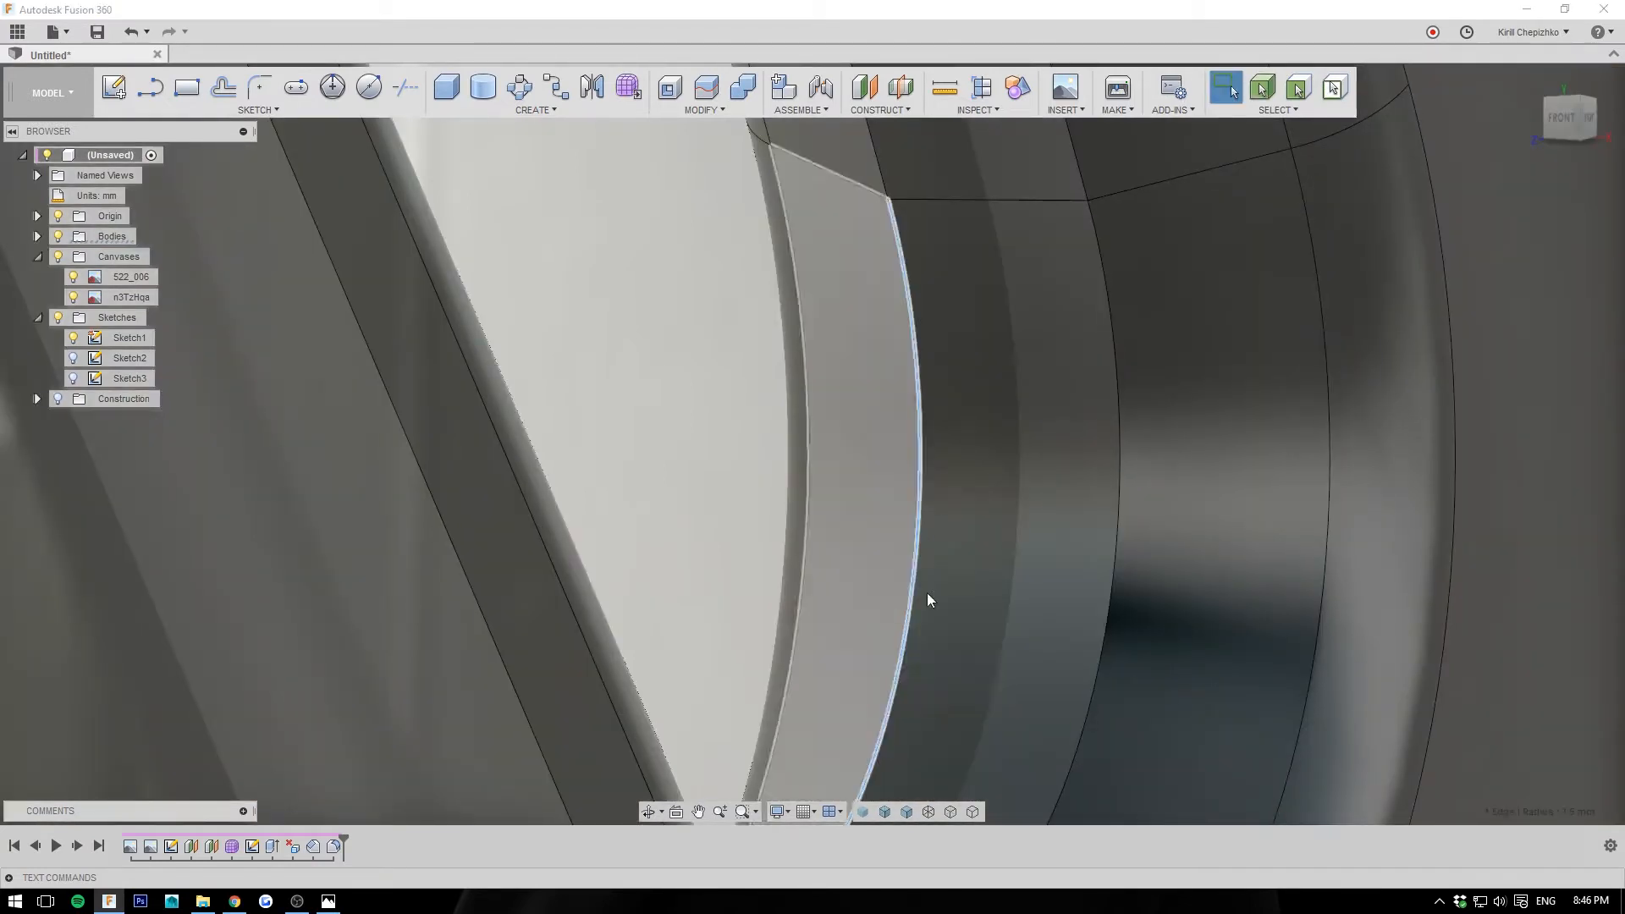
pyautogui.press('f')
pyautogui.click(1117, 508)
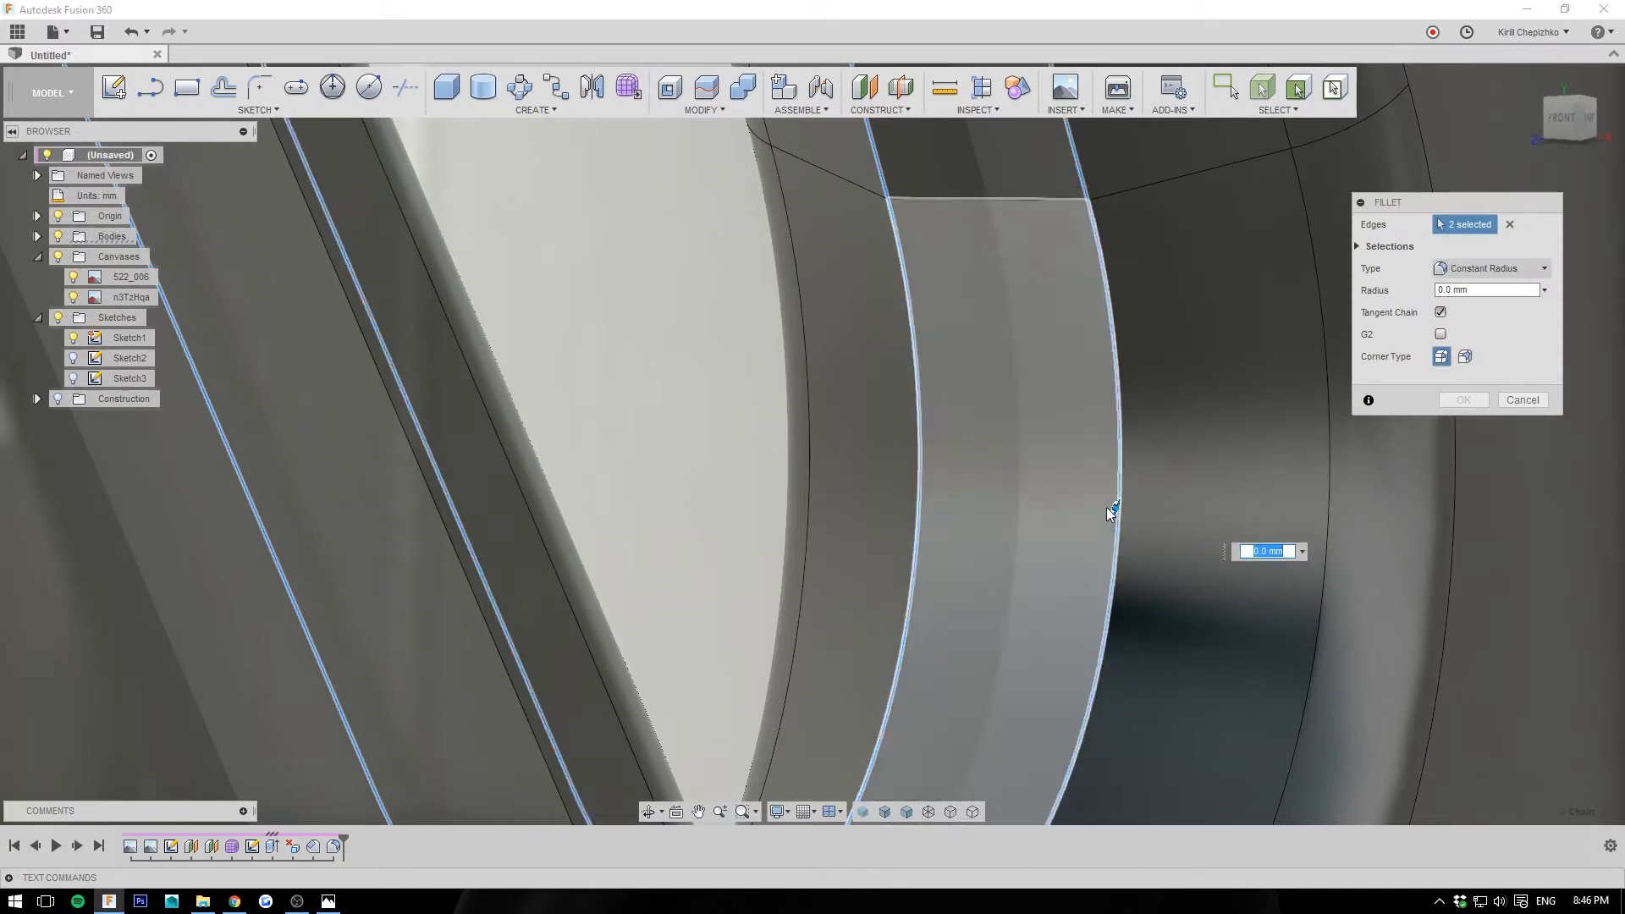
pyautogui.moveTo(1108, 508); pyautogui.dragTo(1118, 511)
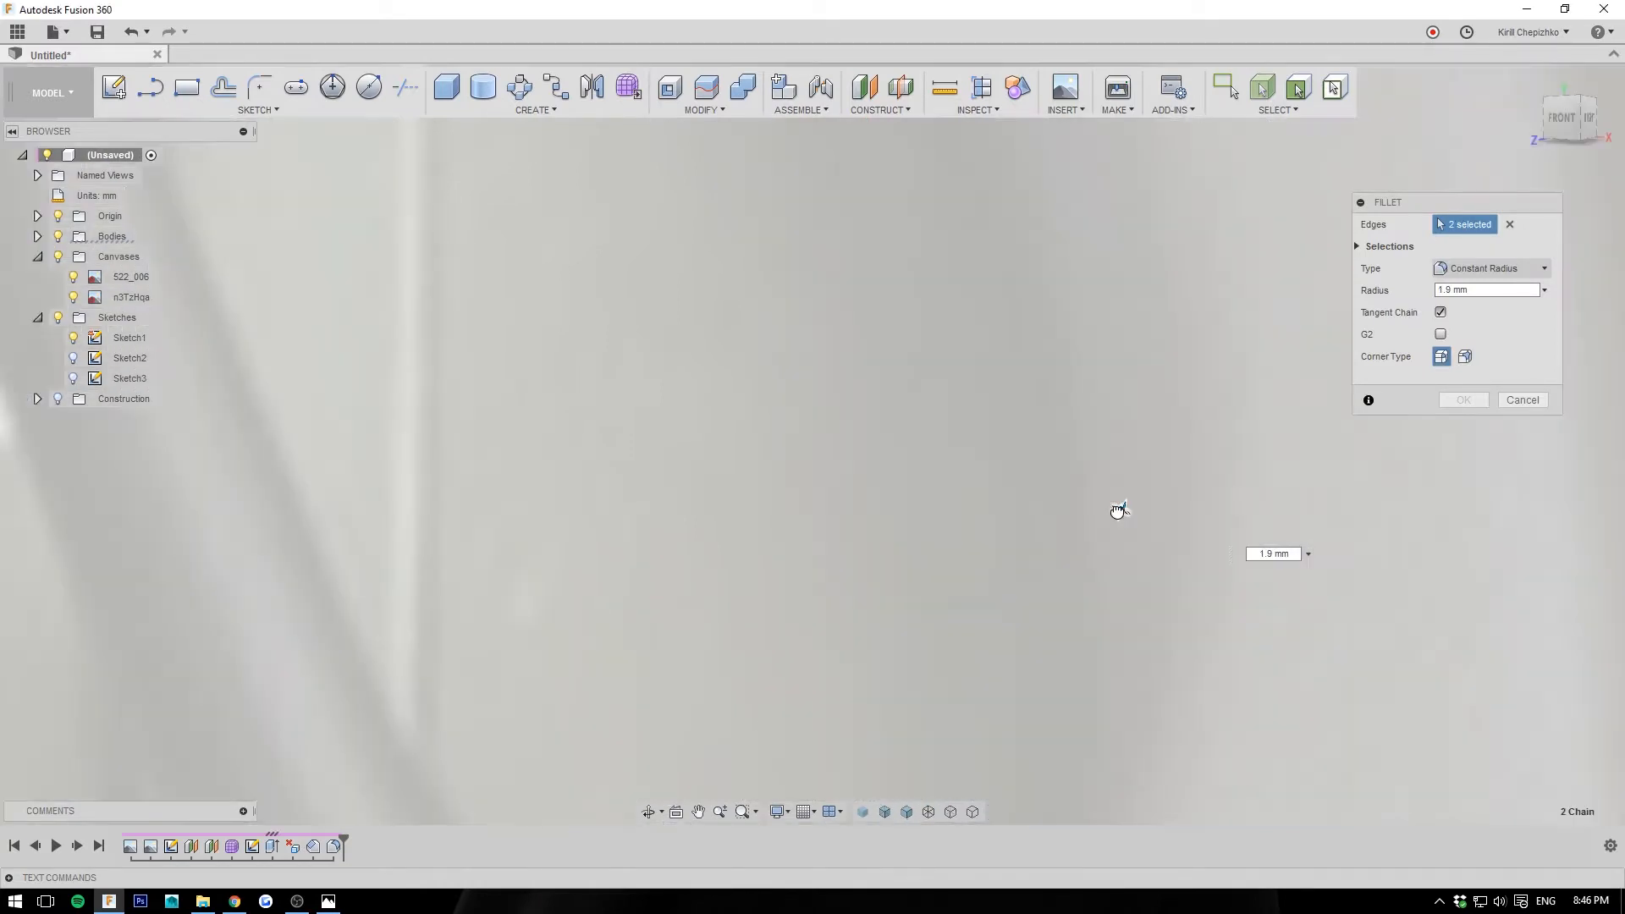
pyautogui.moveTo(1226, 504); pyautogui.dragTo(1261, 496)
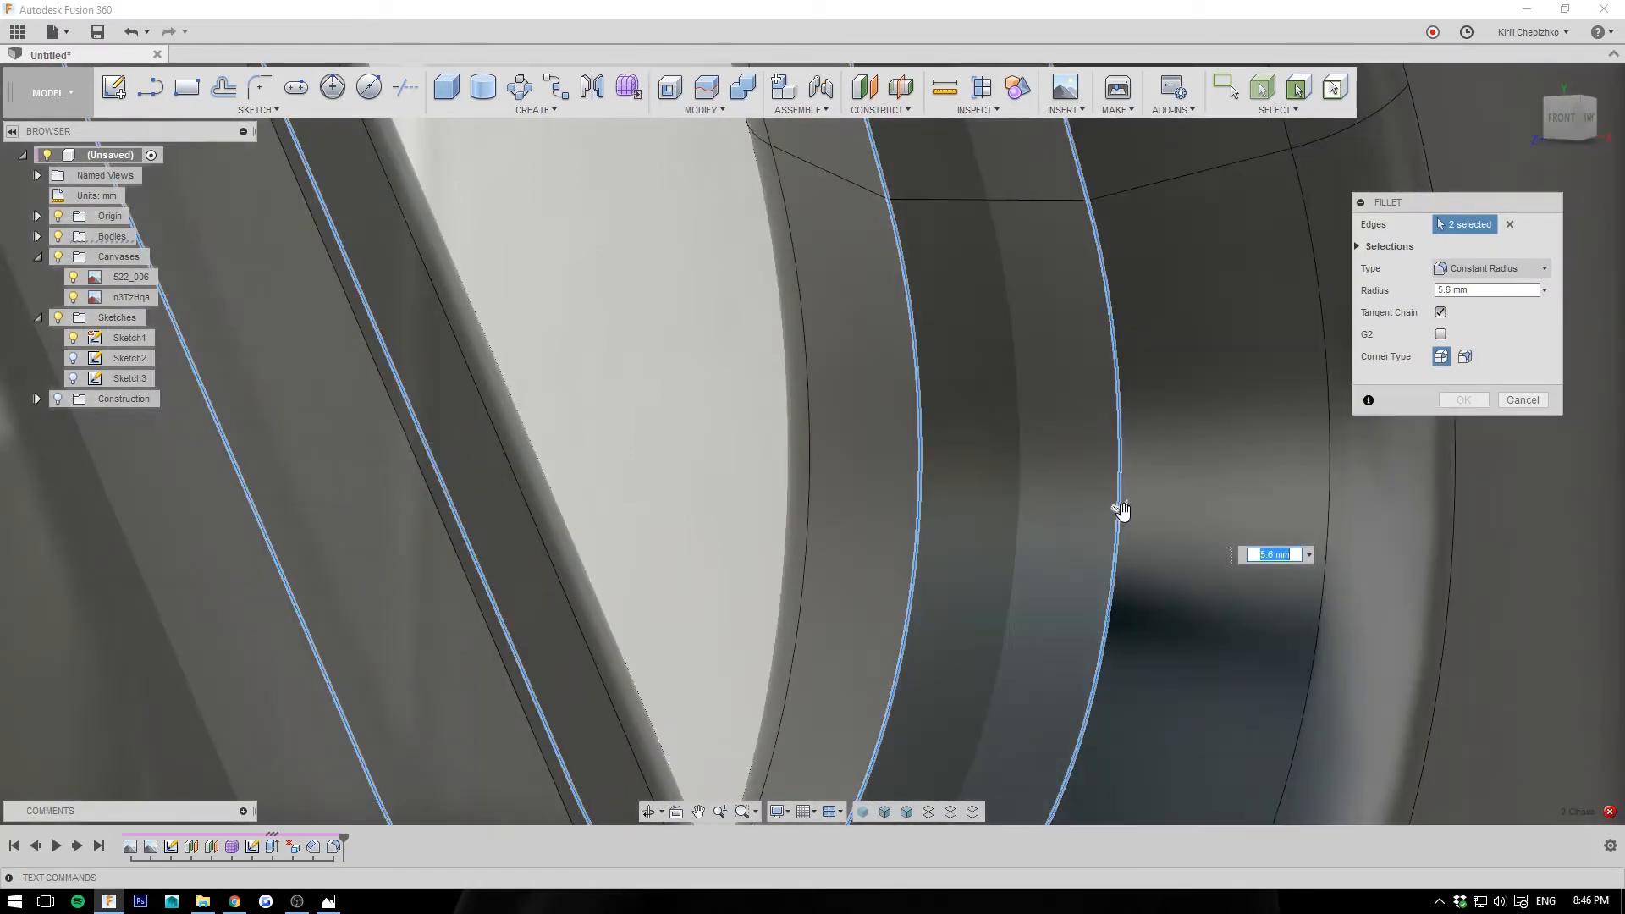
pyautogui.moveTo(1116, 517); pyautogui.dragTo(1120, 506)
pyautogui.scroll(-6, 1092, 499)
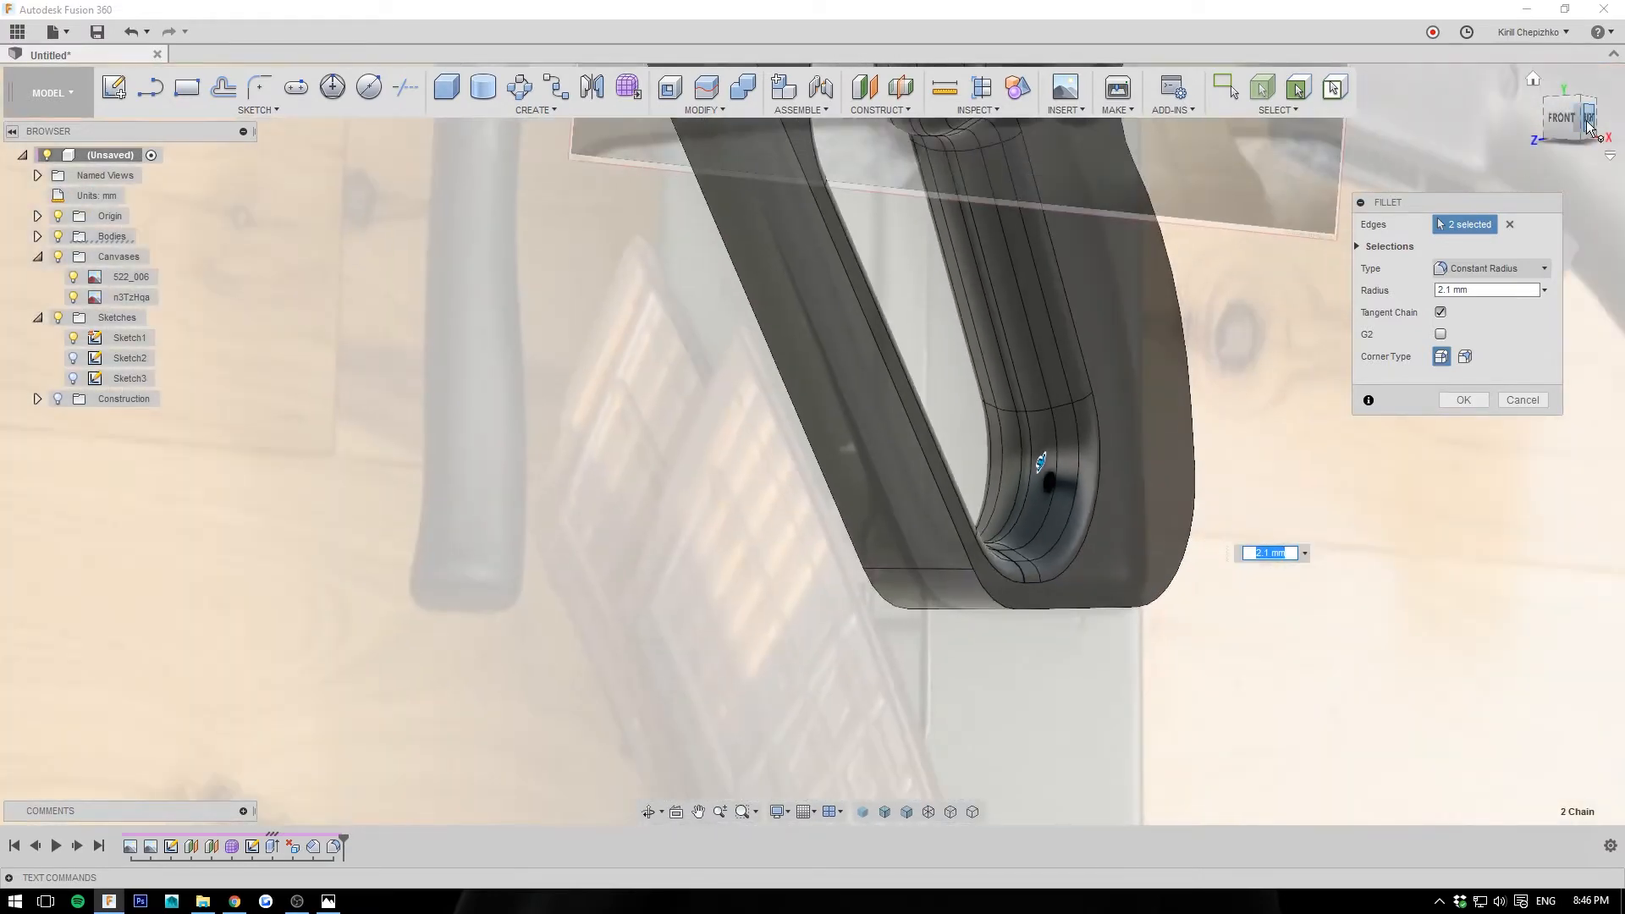
pyautogui.click(1589, 120)
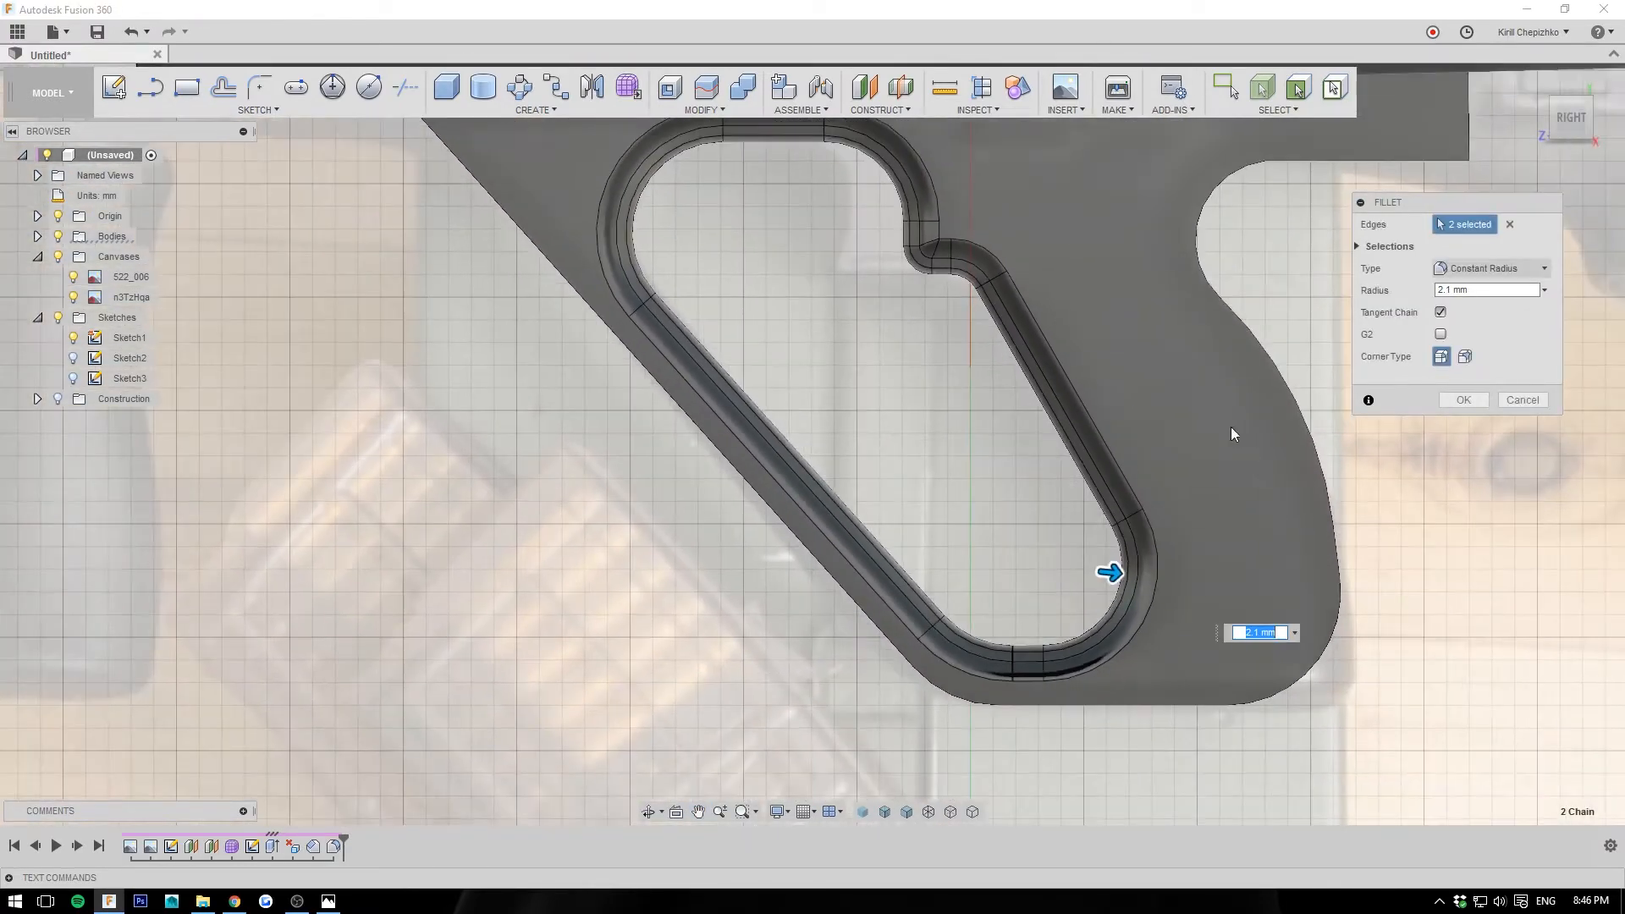
pyautogui.moveTo(1548, 121)
pyautogui.mouseDown()
pyautogui.moveTo(1498, 135)
pyautogui.moveTo(1551, 116)
pyautogui.mouseUp()
pyautogui.keyDown('shift'); pyautogui.moveTo(1527, 148); pyautogui.dragTo(1476, 251, button='middle'); pyautogui.keyUp('shift')
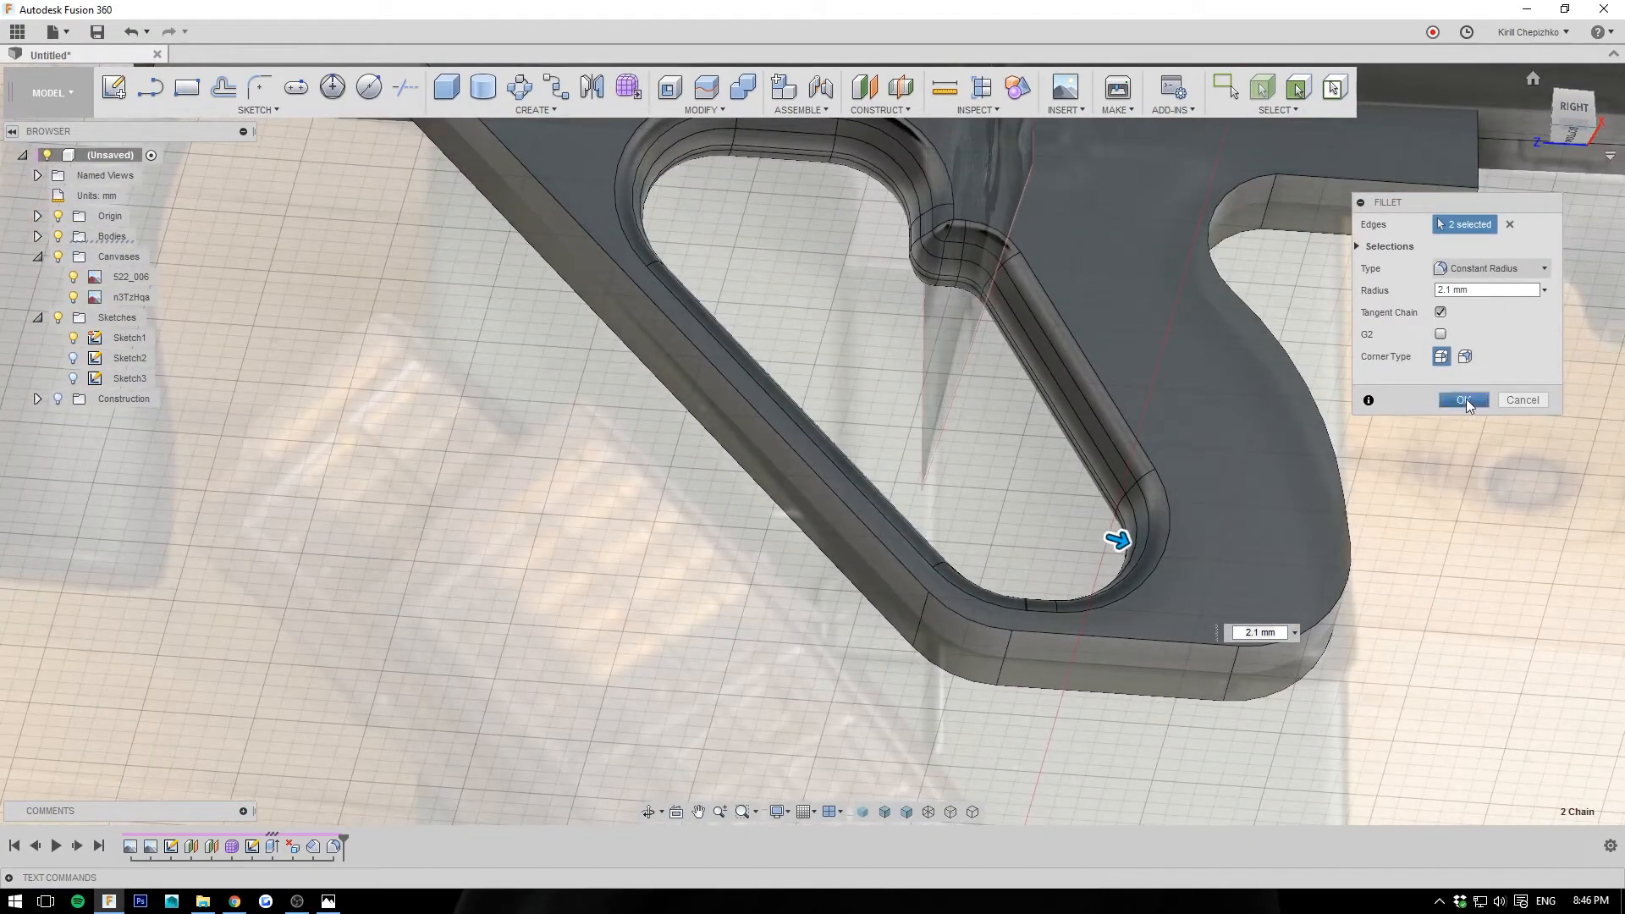
pyautogui.click(1466, 398)
# Step: Start a 2.5 mm constant-radius fillet on the grip frame's outer edge chains on both sides
pyautogui.rightClick(1352, 533)
pyautogui.click(1310, 625)
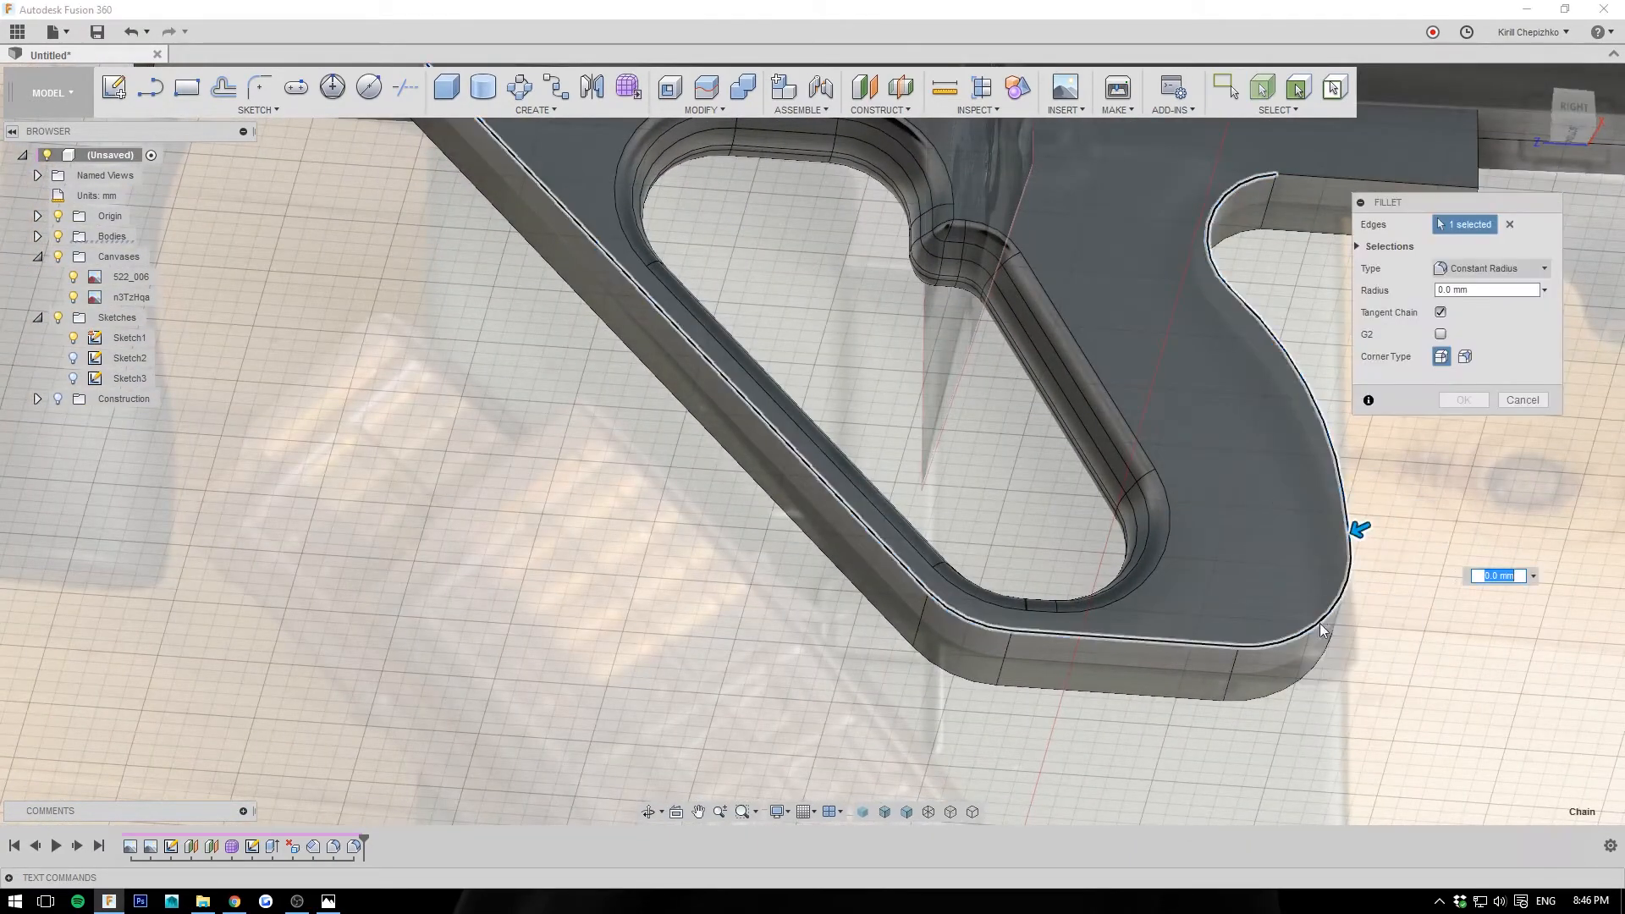
pyautogui.click(1318, 660)
pyautogui.moveTo(1323, 673); pyautogui.dragTo(1310, 658)
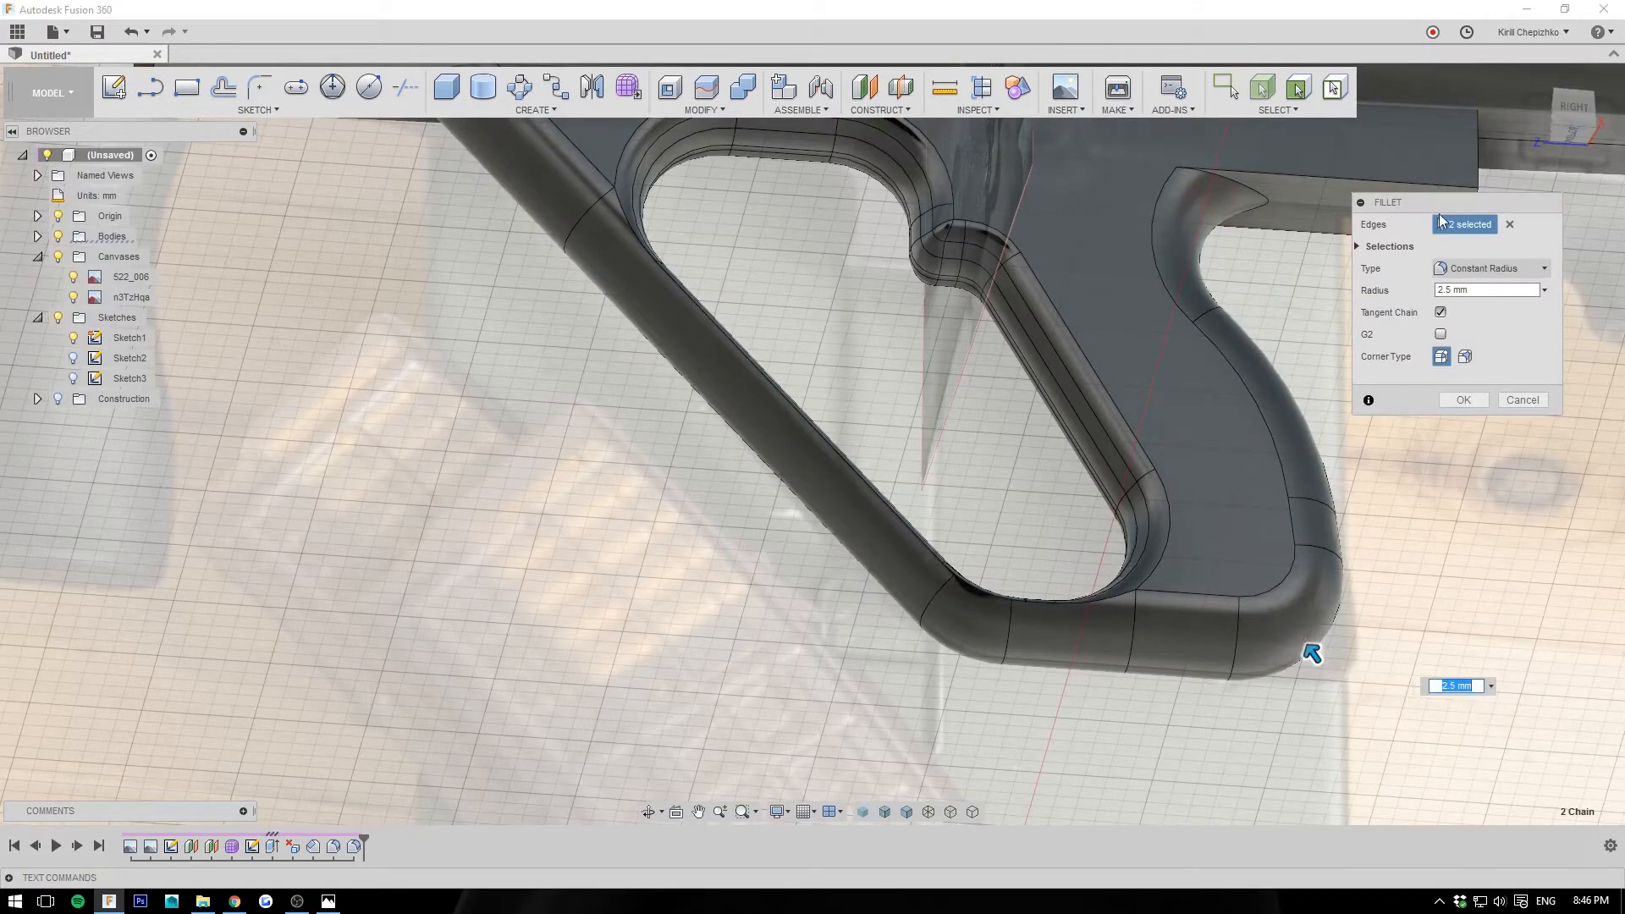
pyautogui.keyDown('shift'); pyautogui.moveTo(1310, 657); pyautogui.dragTo(952, 341, button='middle'); pyautogui.keyUp('shift')
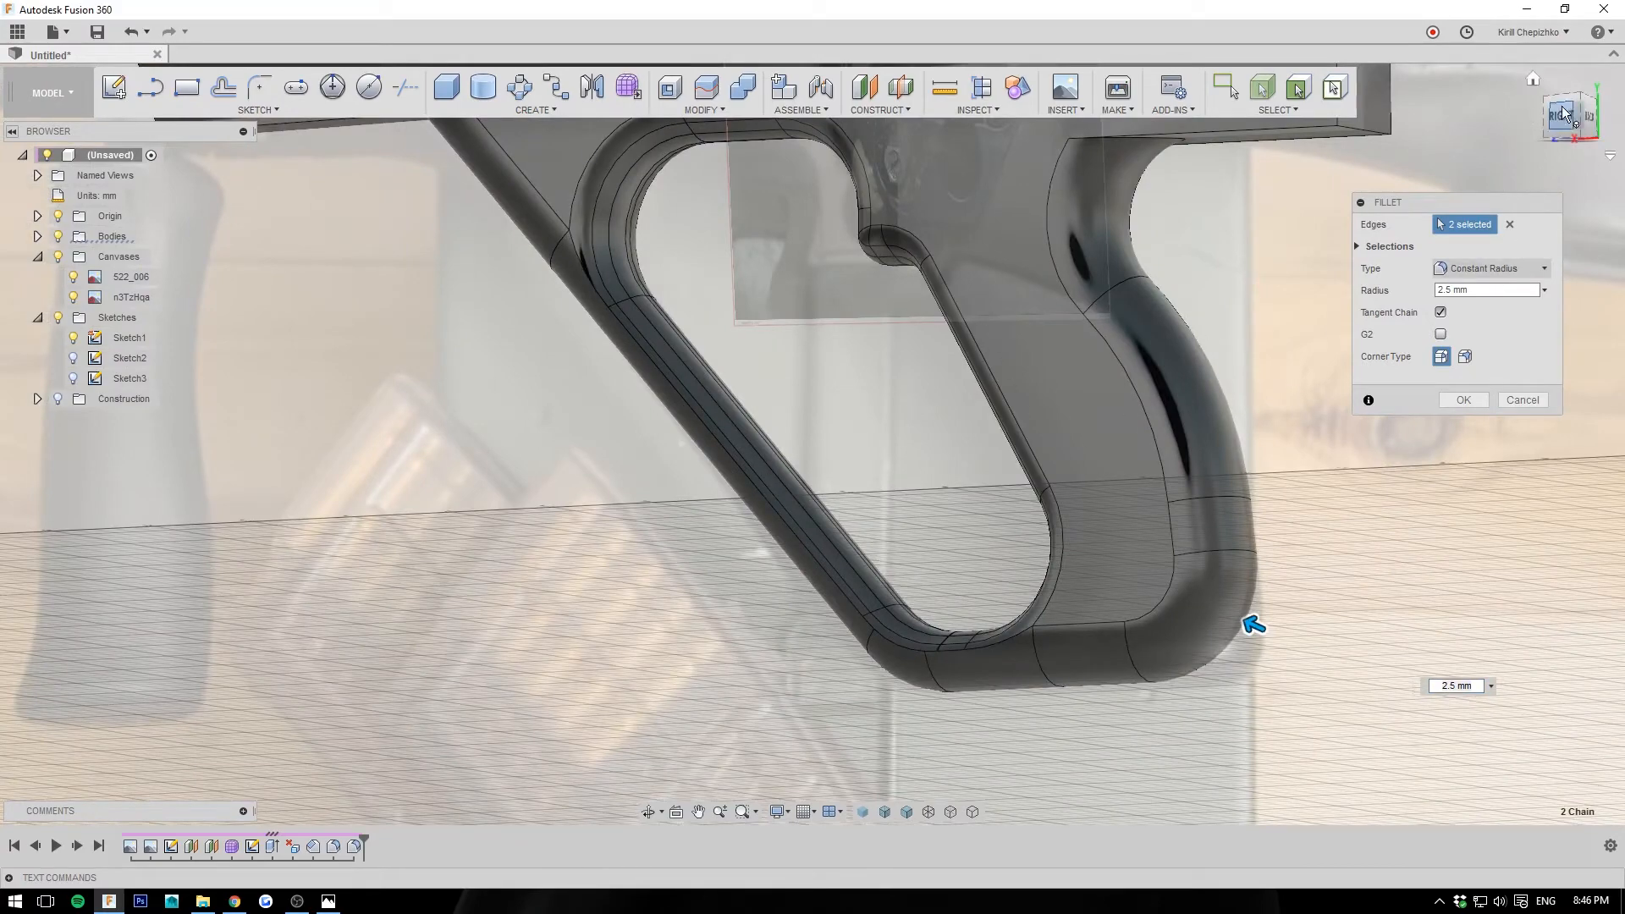
pyautogui.keyDown('shift'); pyautogui.moveTo(1252, 625); pyautogui.dragTo(1002, 457, button='middle'); pyautogui.keyUp('shift')
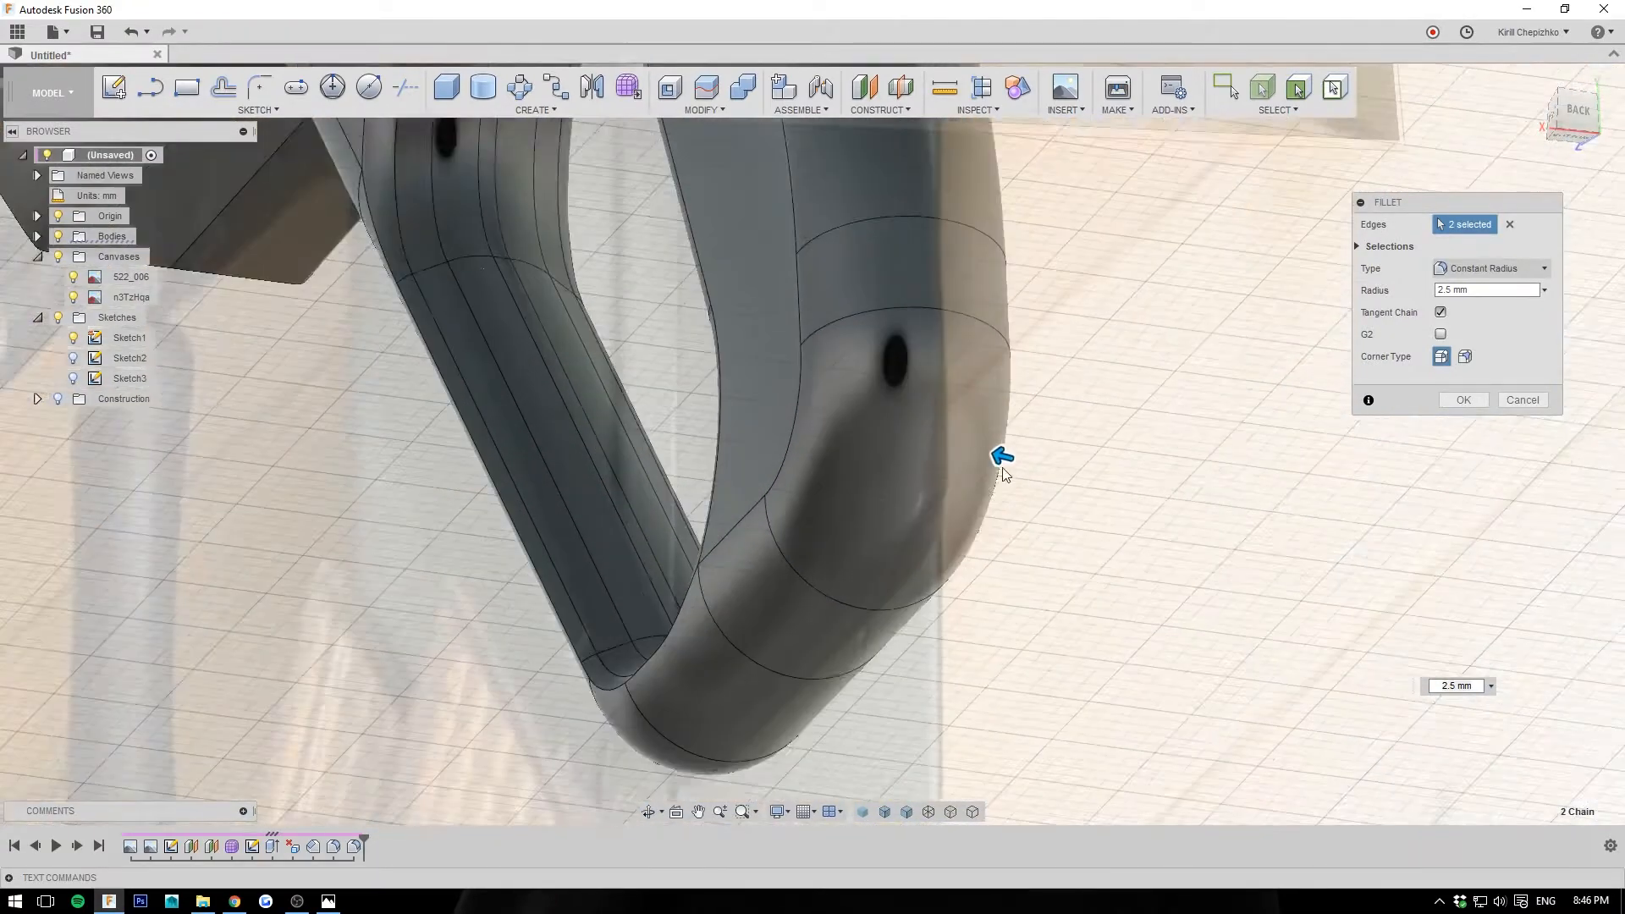
# Step: Set the outer grip fillet's radius to 2.4 mm and apply it
pyautogui.scroll(3, 1003, 470)
pyautogui.moveTo(990, 428); pyautogui.dragTo(995, 430)
pyautogui.scroll(-3, 999, 431)
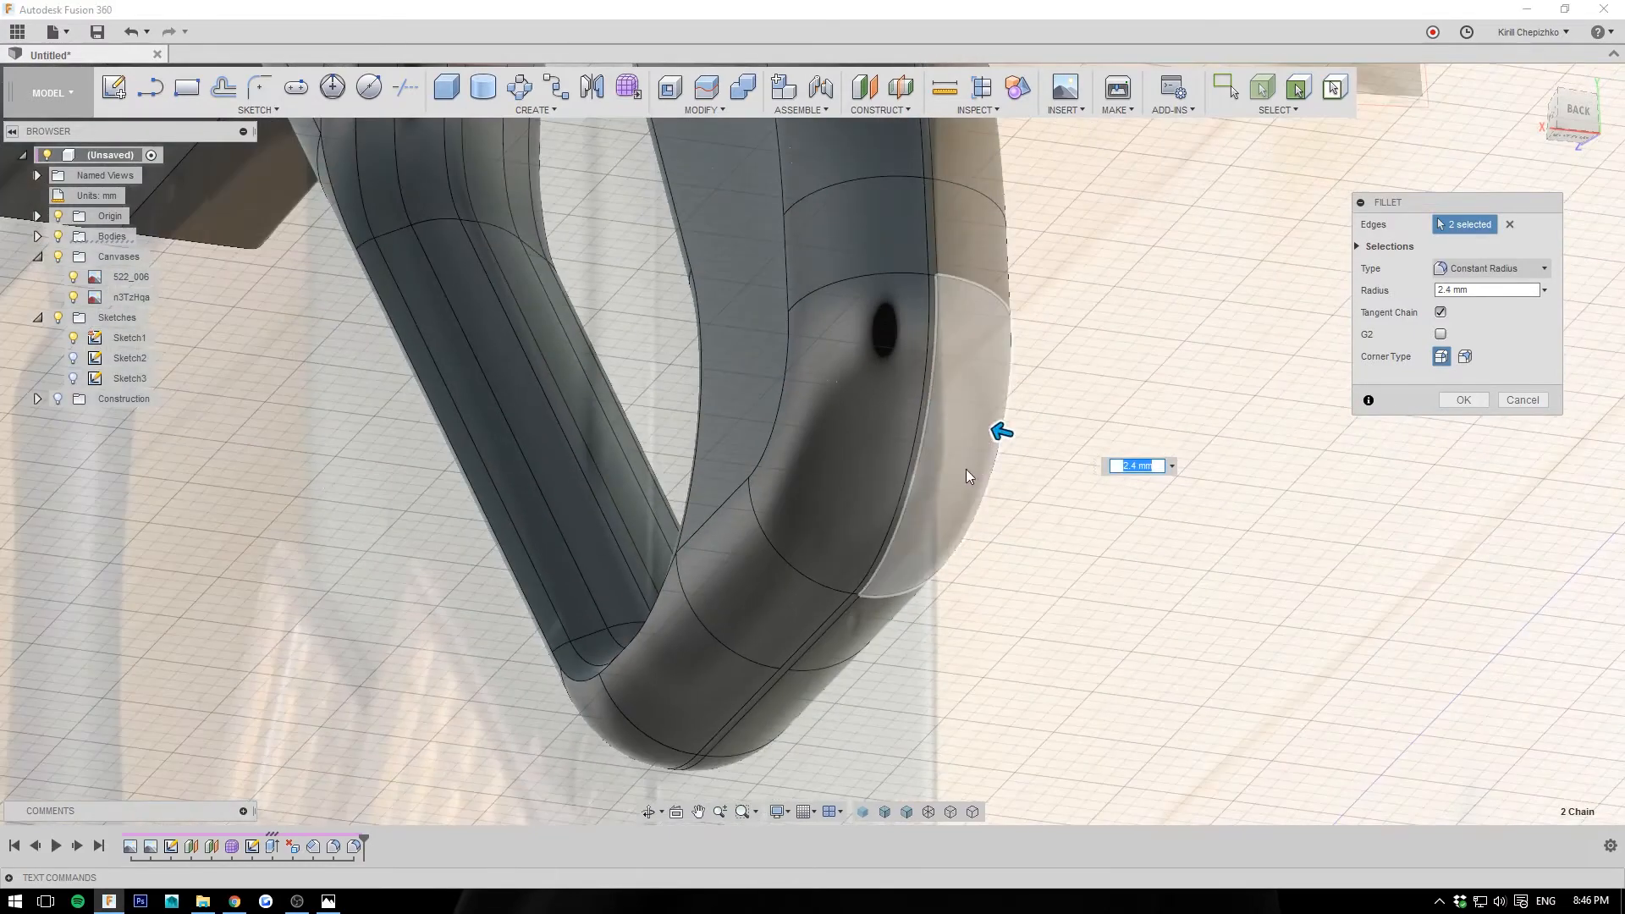
pyautogui.moveTo(966, 469); pyautogui.dragTo(1137, 436, button='middle')
pyautogui.click(1555, 121)
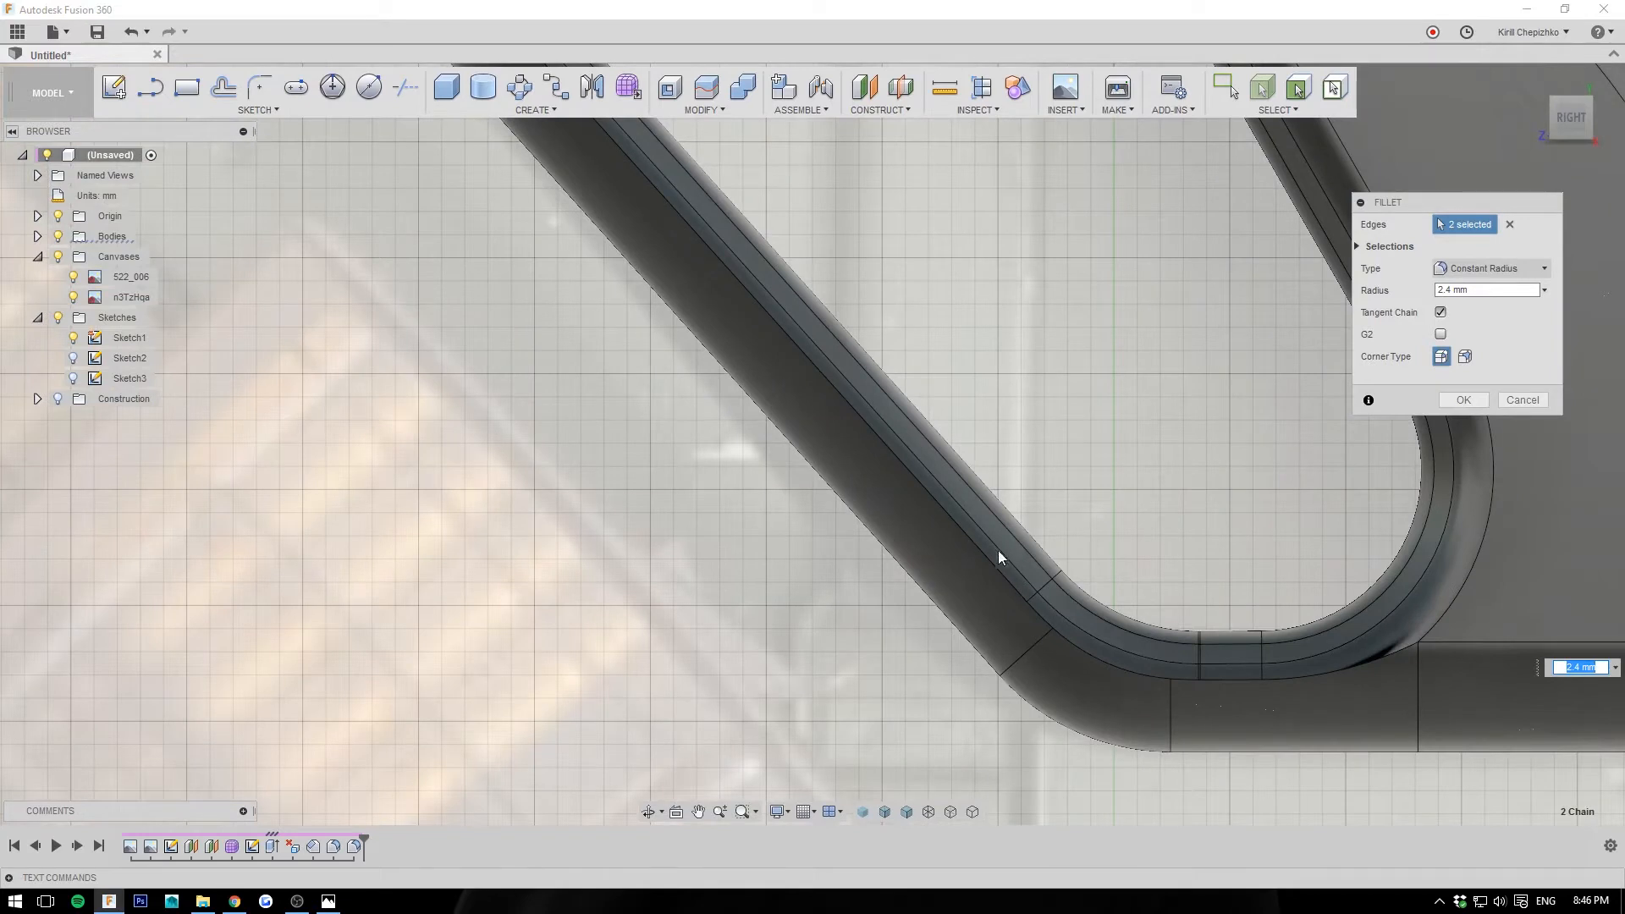
pyautogui.click(1464, 400)
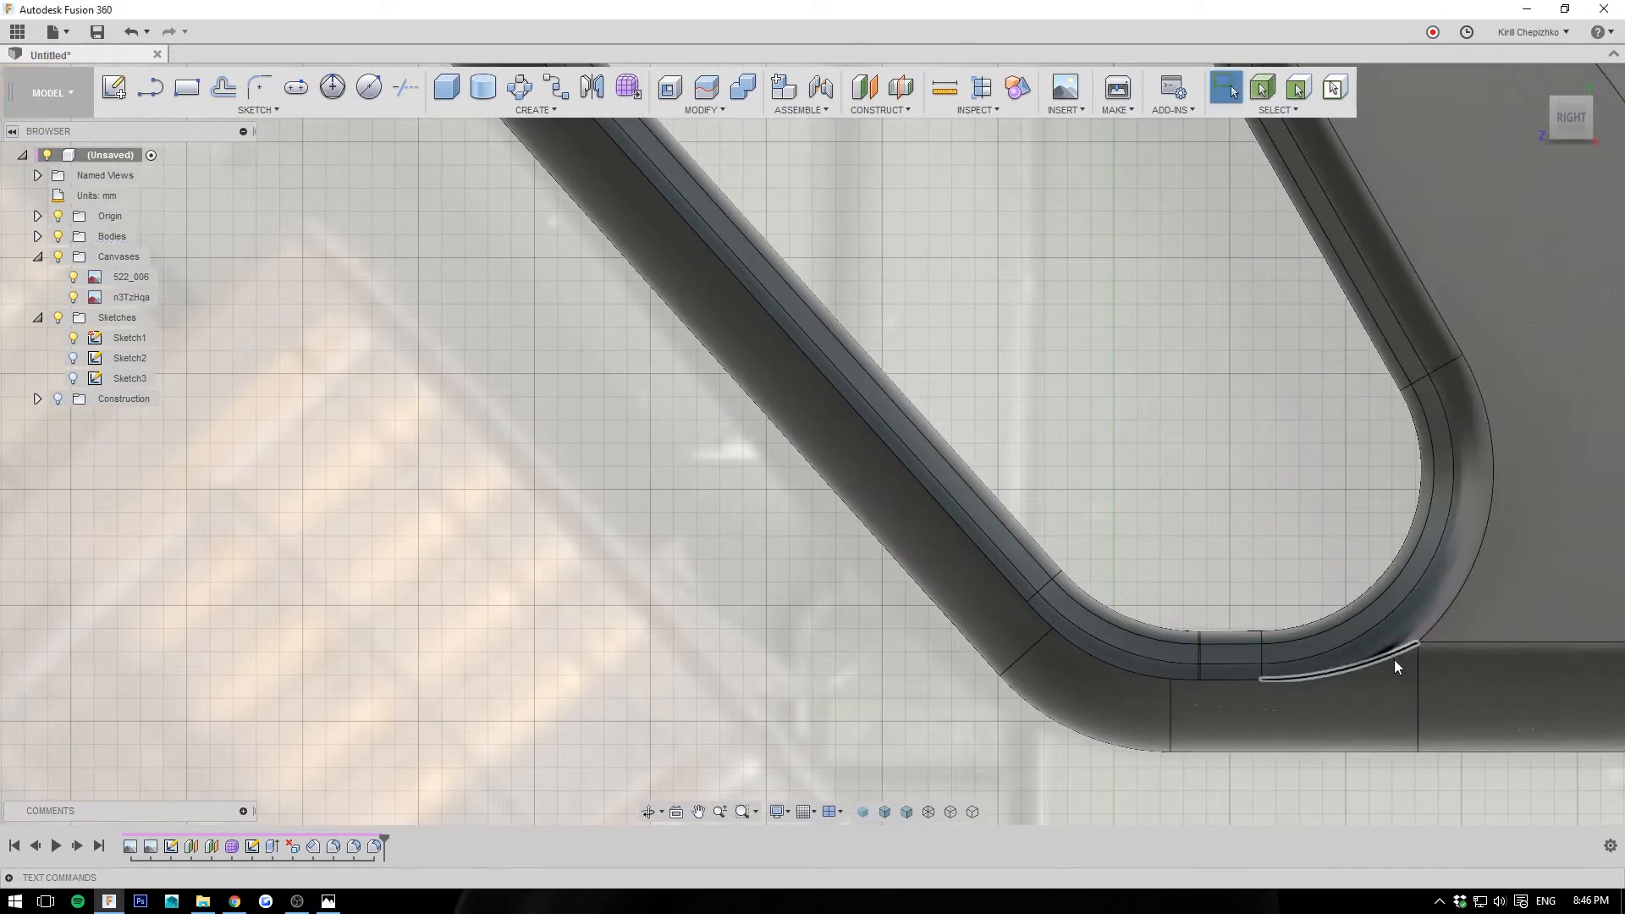
# Step: Try to fillet the two edge chains where the opening meets the outer grip fillet with a 0.5 mm radius, and cancel
pyautogui.rightClick(1388, 652)
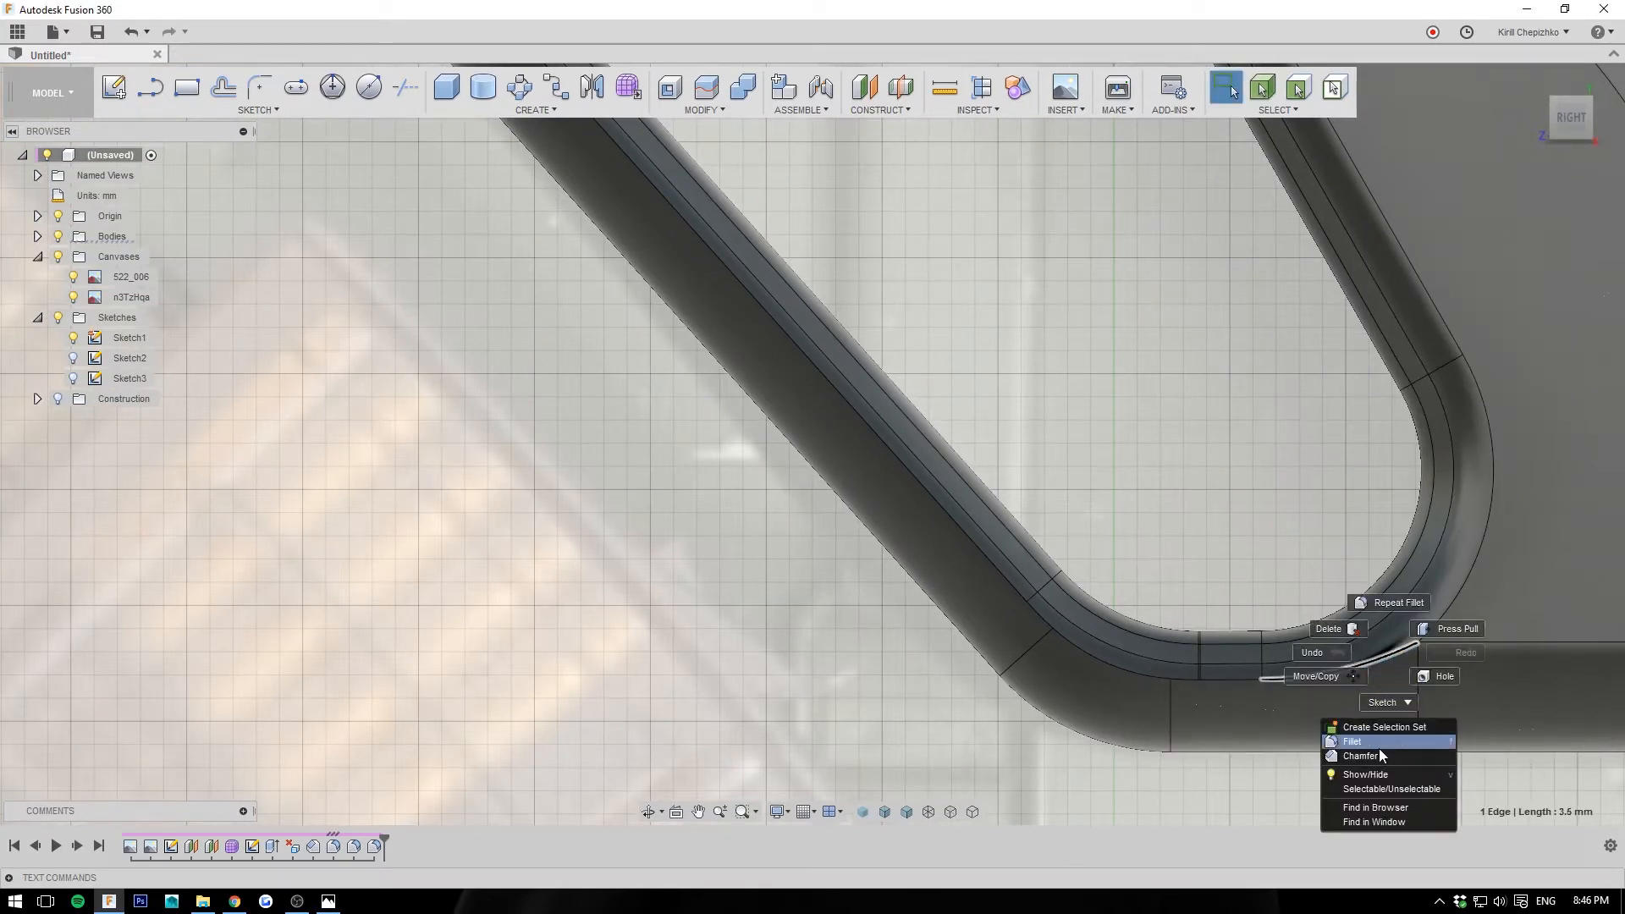
pyautogui.click(1378, 748)
pyautogui.click(1146, 677)
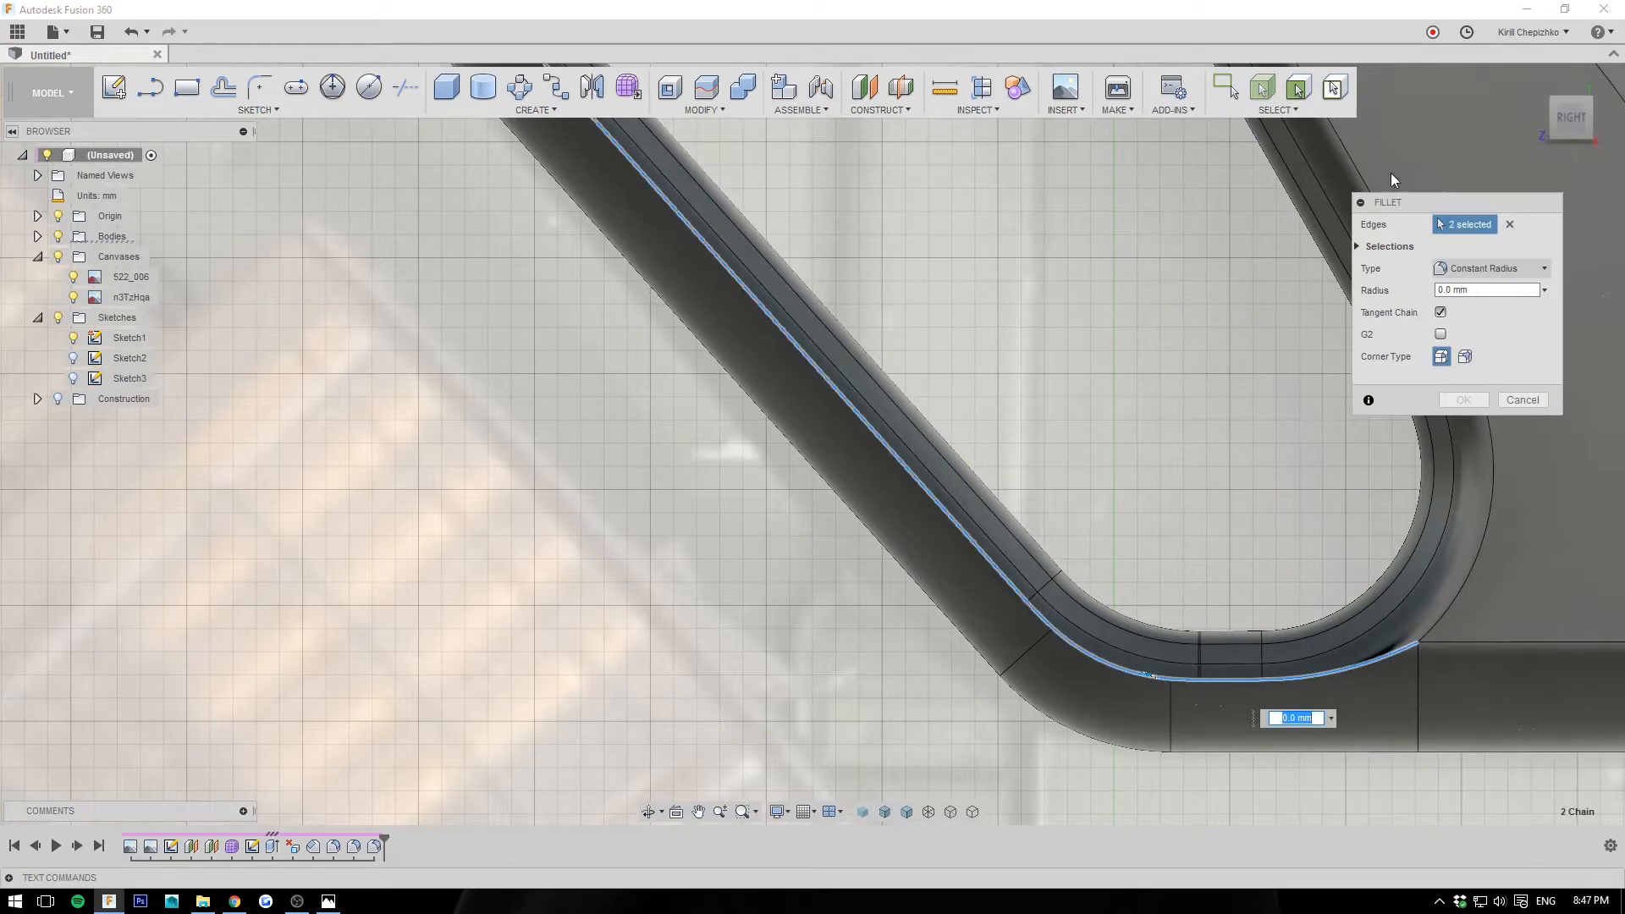
pyautogui.moveTo(1571, 133); pyautogui.dragTo(1462, 95)
pyautogui.moveTo(1076, 326); pyautogui.dragTo(819, 428, button='middle')
pyautogui.scroll(3, 1020, 516)
pyautogui.moveTo(678, 533)
pyautogui.mouseDown()
pyautogui.moveTo(700, 548)
pyautogui.moveTo(677, 544)
pyautogui.mouseUp()
pyautogui.scroll(-3, 795, 555)
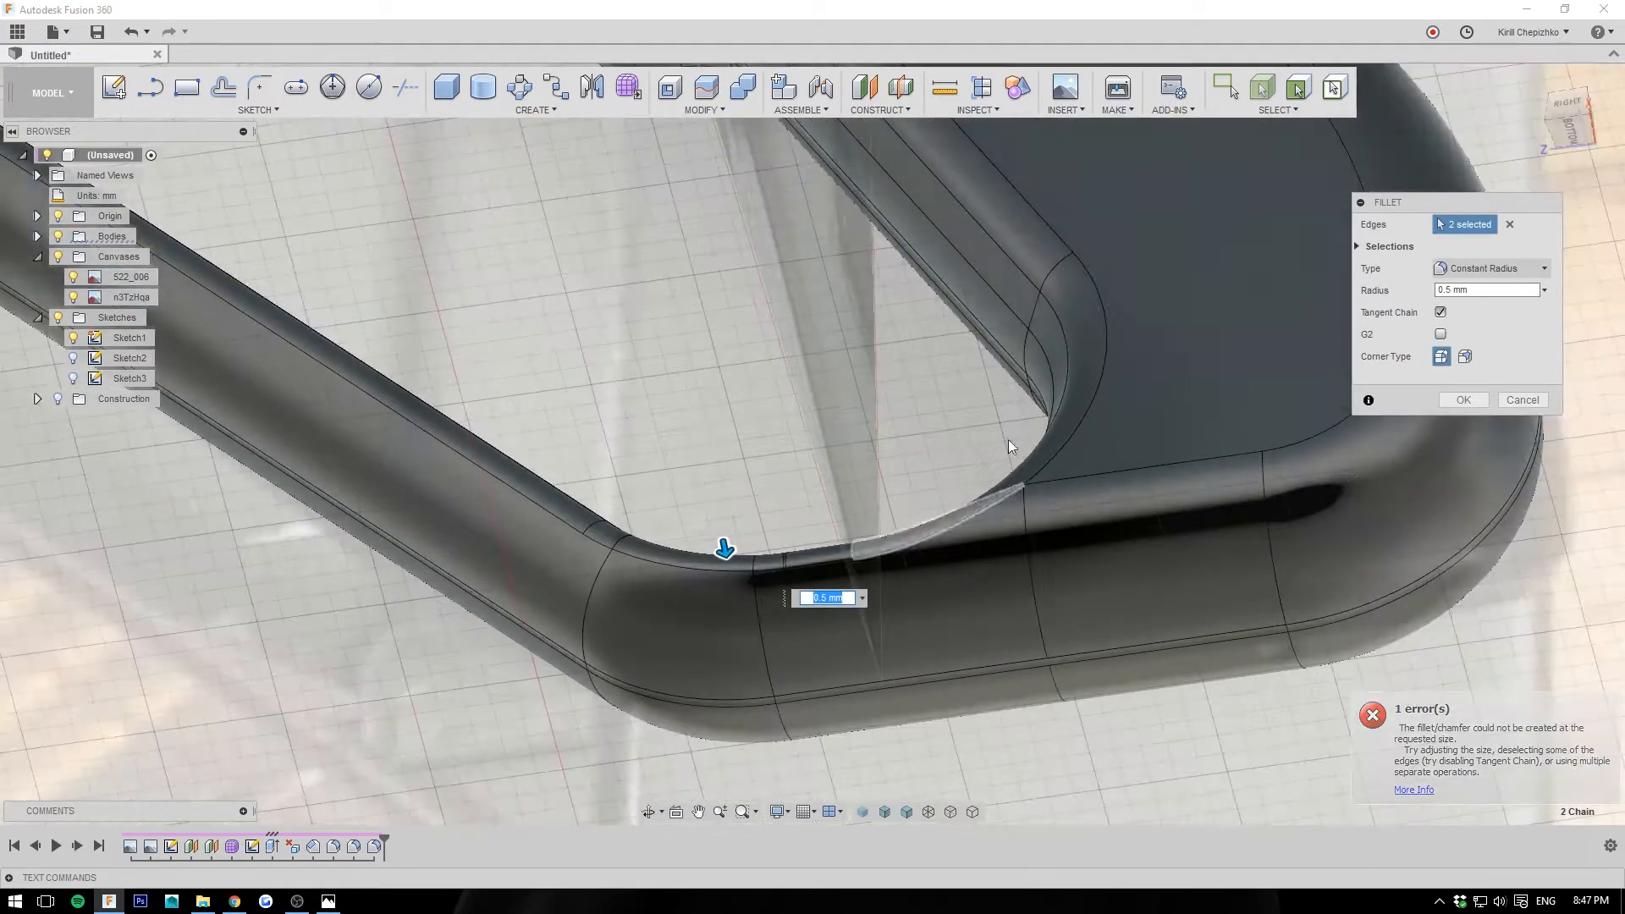
pyautogui.moveTo(1567, 140)
pyautogui.mouseDown()
pyautogui.moveTo(1575, 127)
pyautogui.moveTo(1557, 136)
pyautogui.mouseUp()
pyautogui.scroll(-2, 878, 446)
pyautogui.moveTo(720, 398); pyautogui.dragTo(792, 440, button='middle')
pyautogui.click(1536, 401)
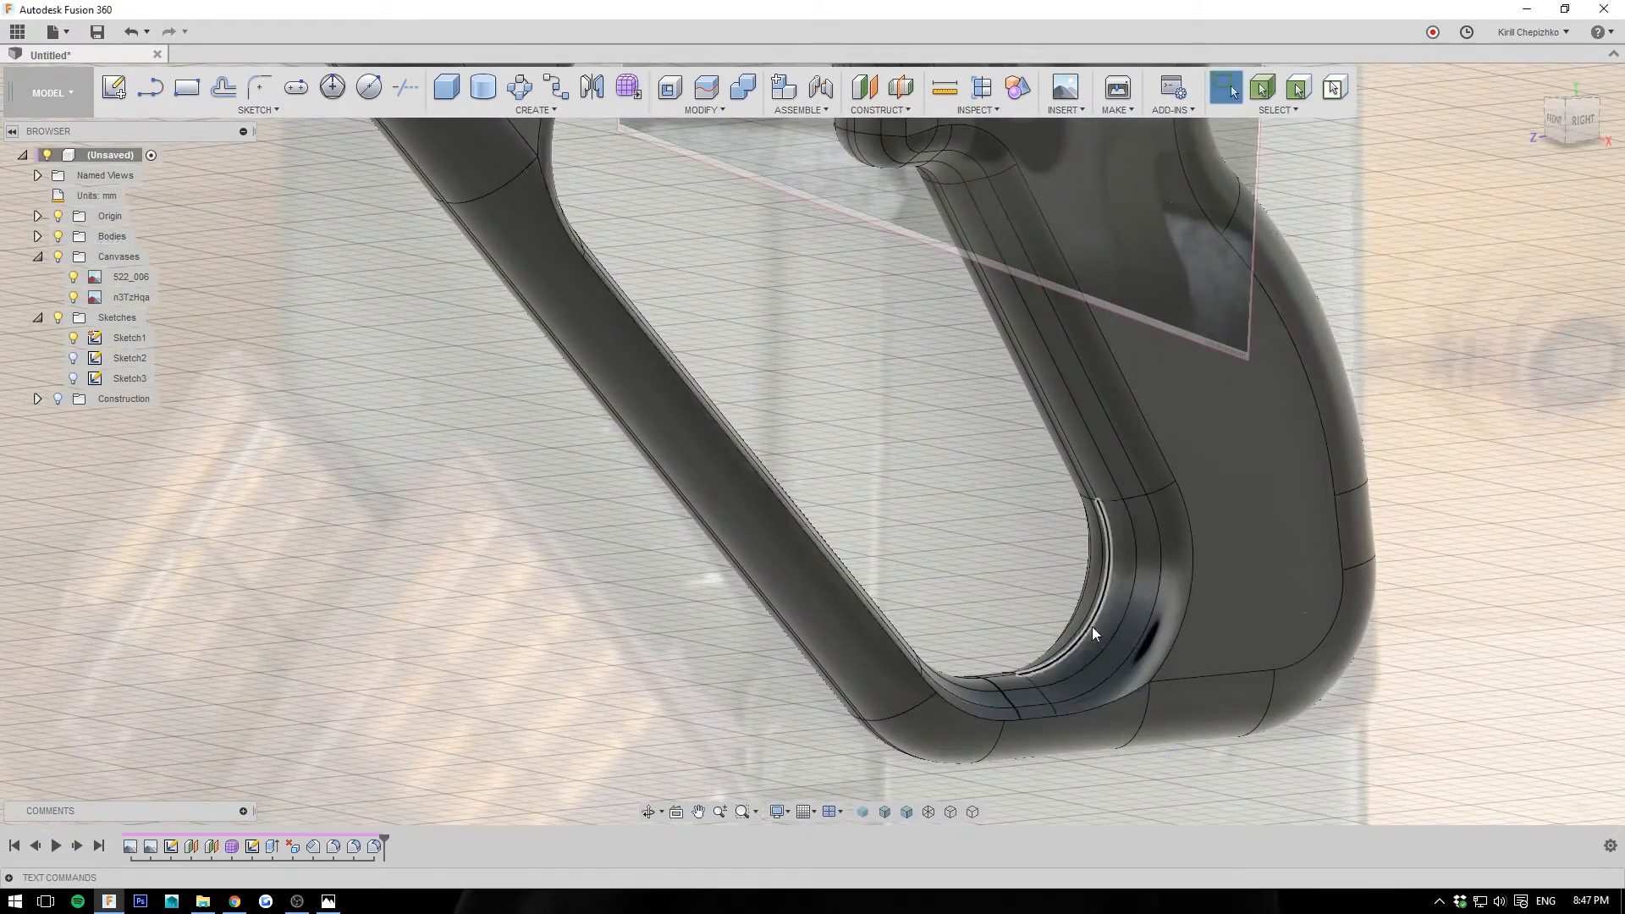
# Step: Try a distance-and-angle chamfer of 0.1 mm at 45° on the edge chains where the opening meets the outer fillet
pyautogui.scroll(5, 1092, 626)
pyautogui.rightClick(1168, 759)
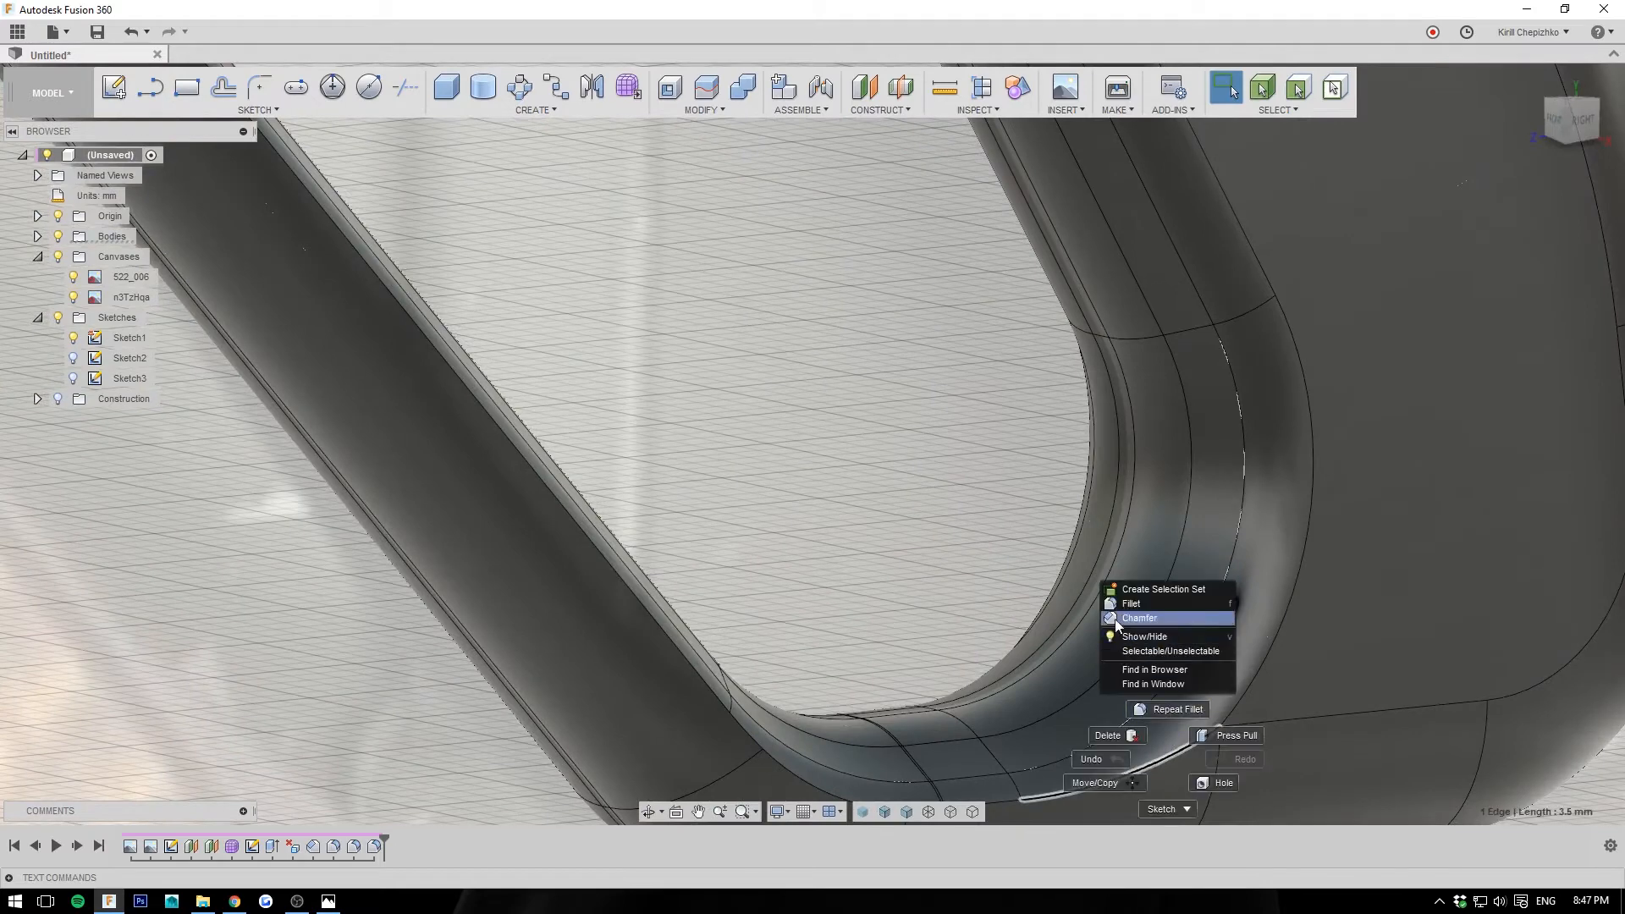
pyautogui.click(1115, 619)
pyautogui.moveTo(892, 617); pyautogui.dragTo(740, 234, button='middle')
pyautogui.click(759, 423)
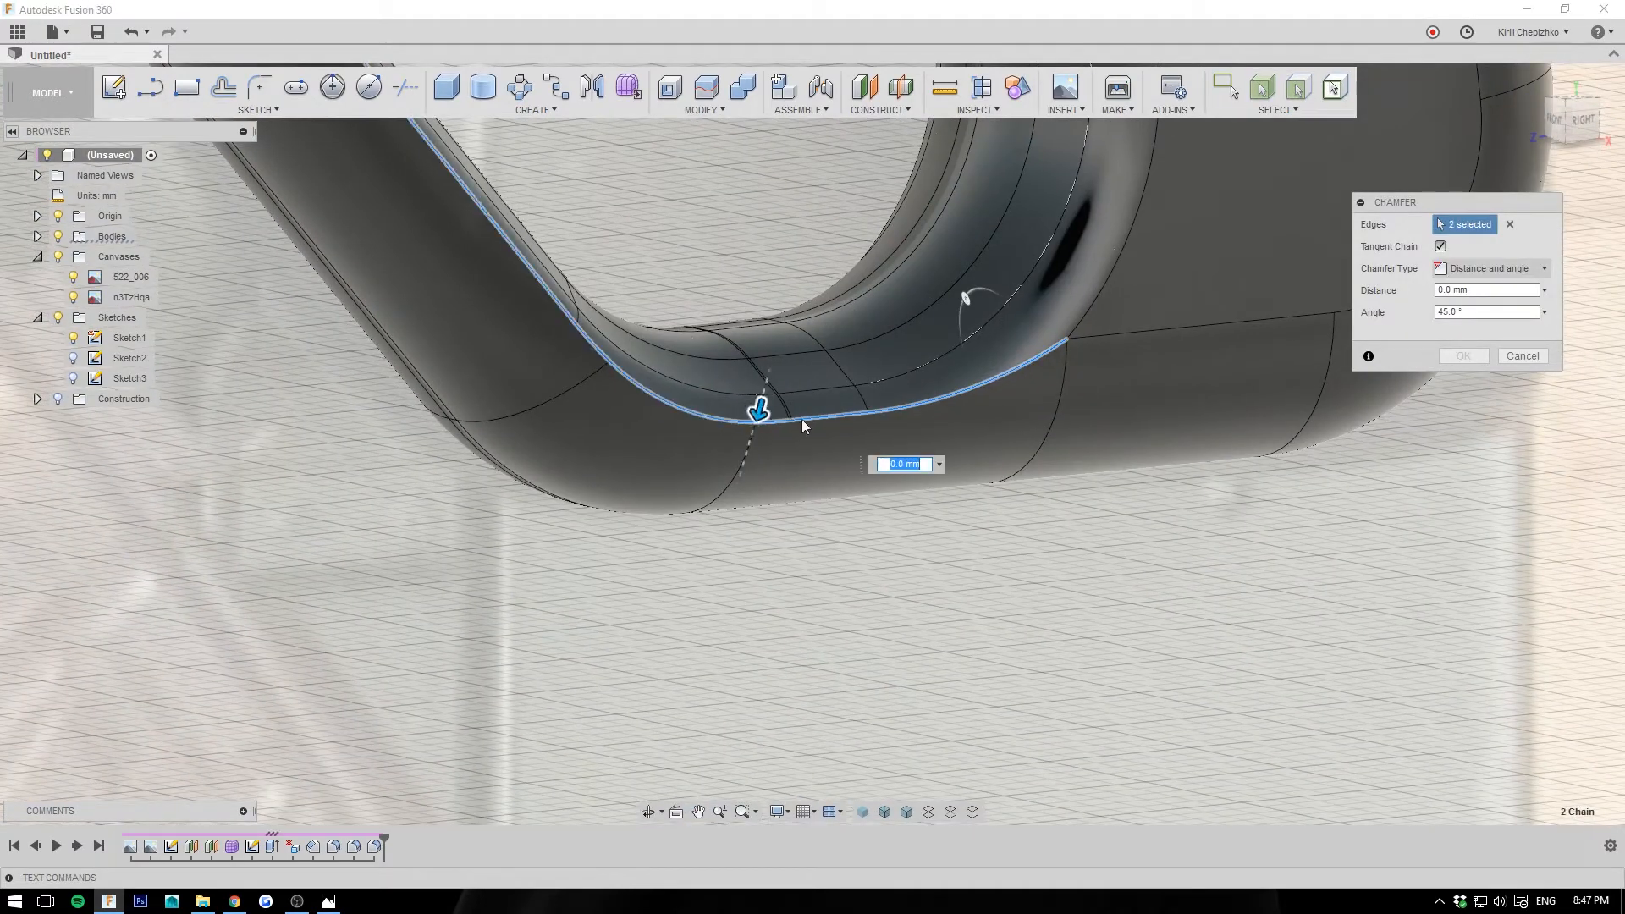
pyautogui.scroll(2, 759, 410)
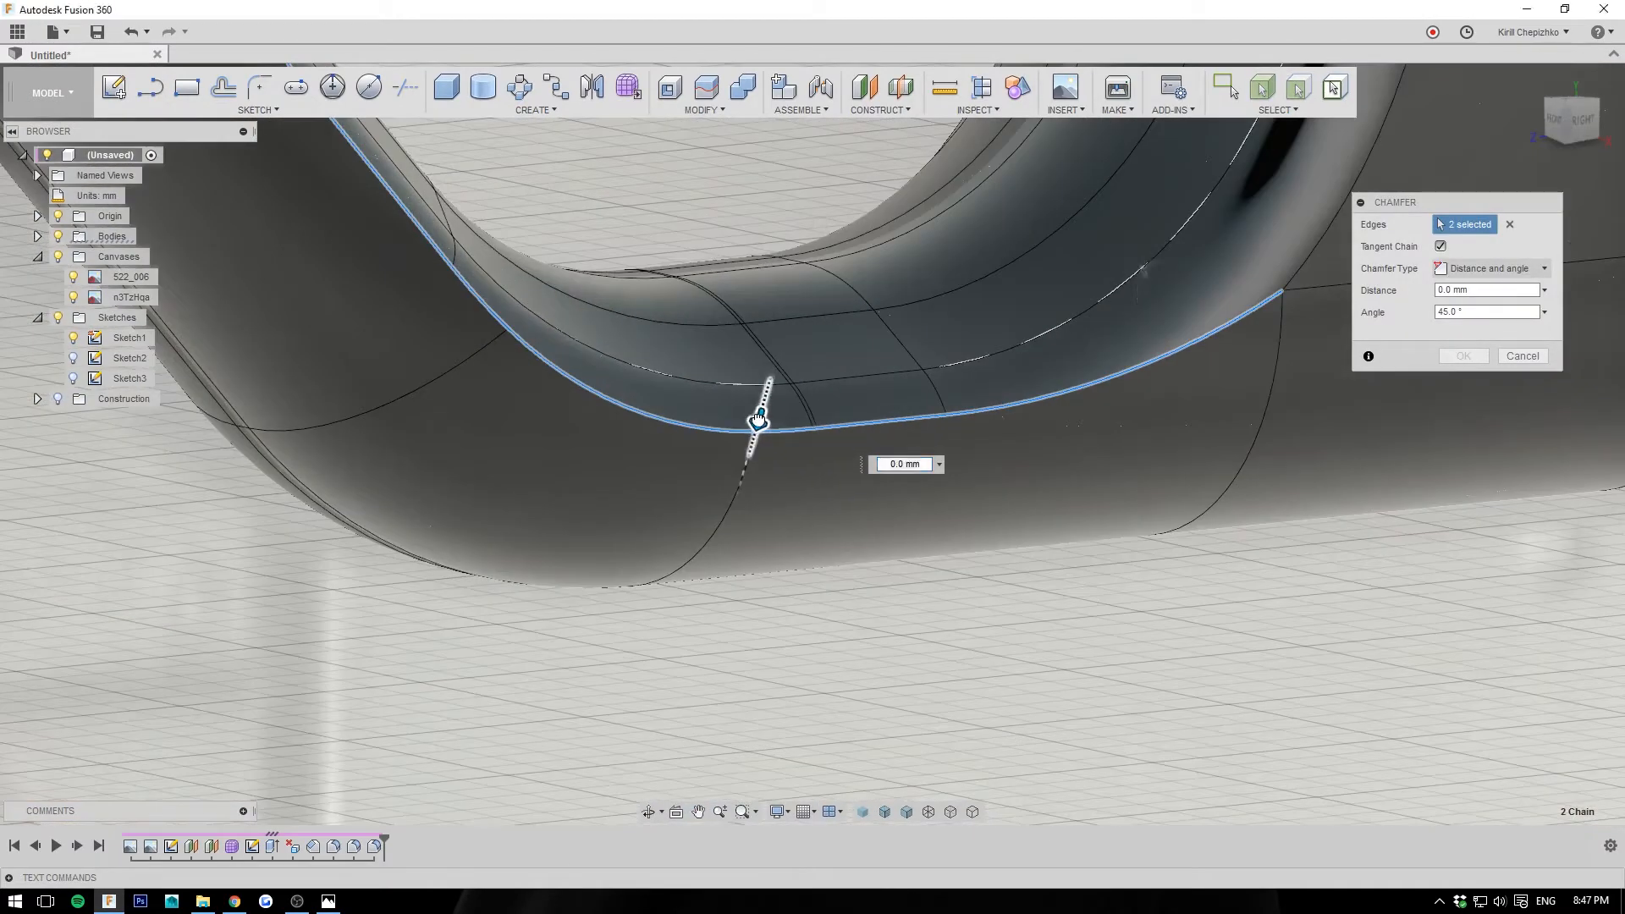
pyautogui.moveTo(759, 421); pyautogui.dragTo(755, 417)
# Step: Try the same edge chamfer as an equal-distance type with a very small distance, and cancel
pyautogui.click(1493, 268)
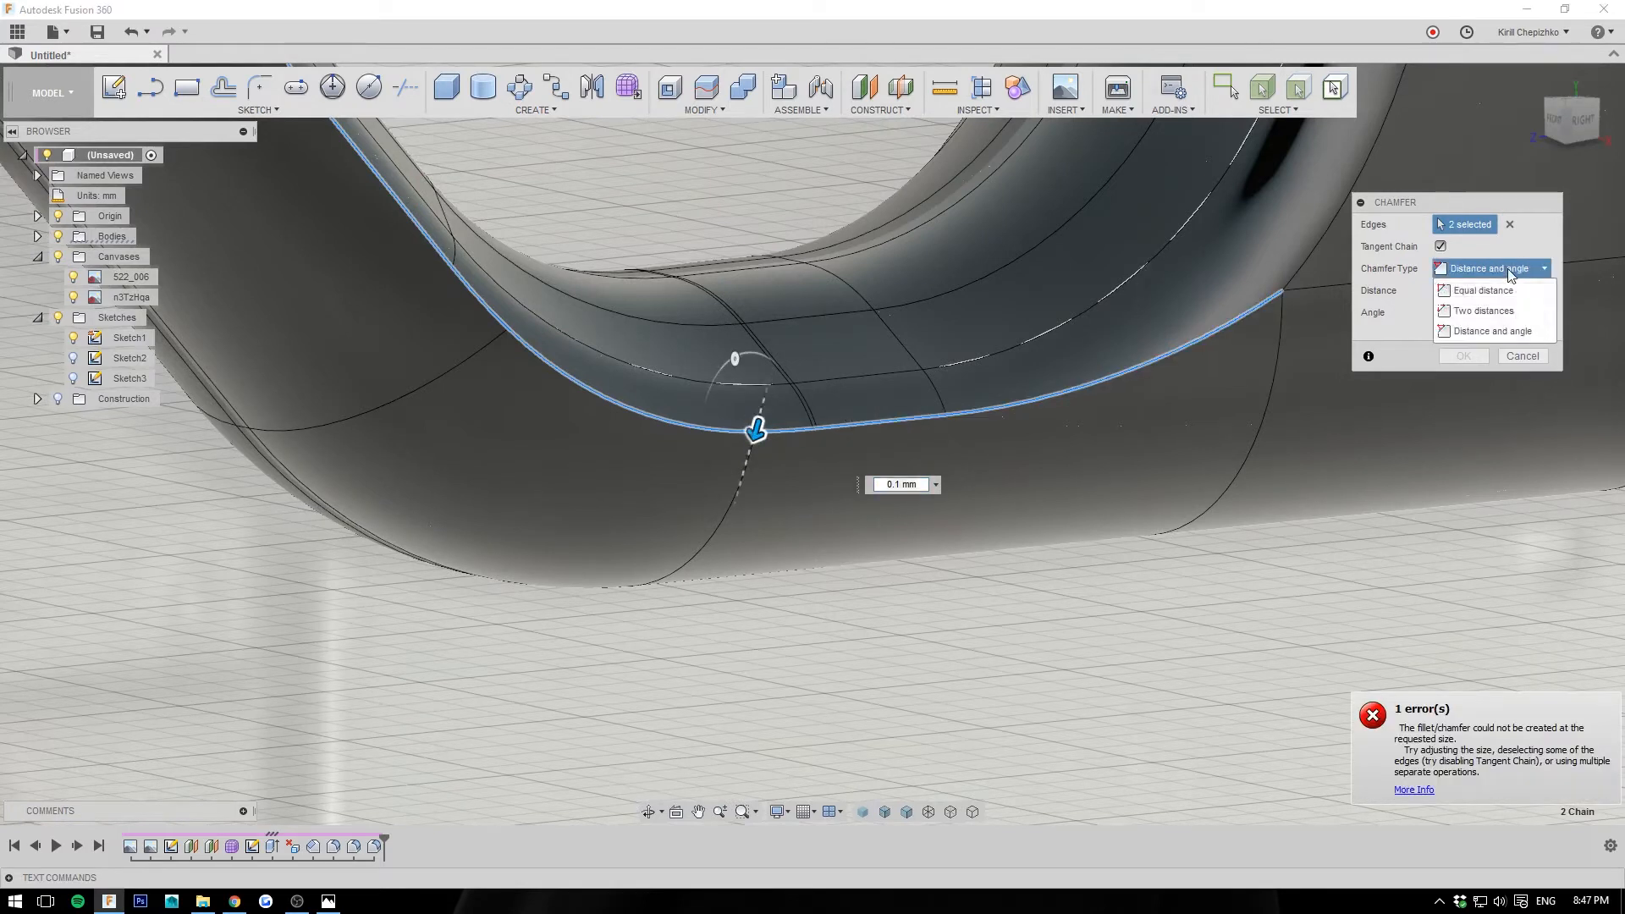
pyautogui.click(1475, 286)
pyautogui.scroll(3, 782, 394)
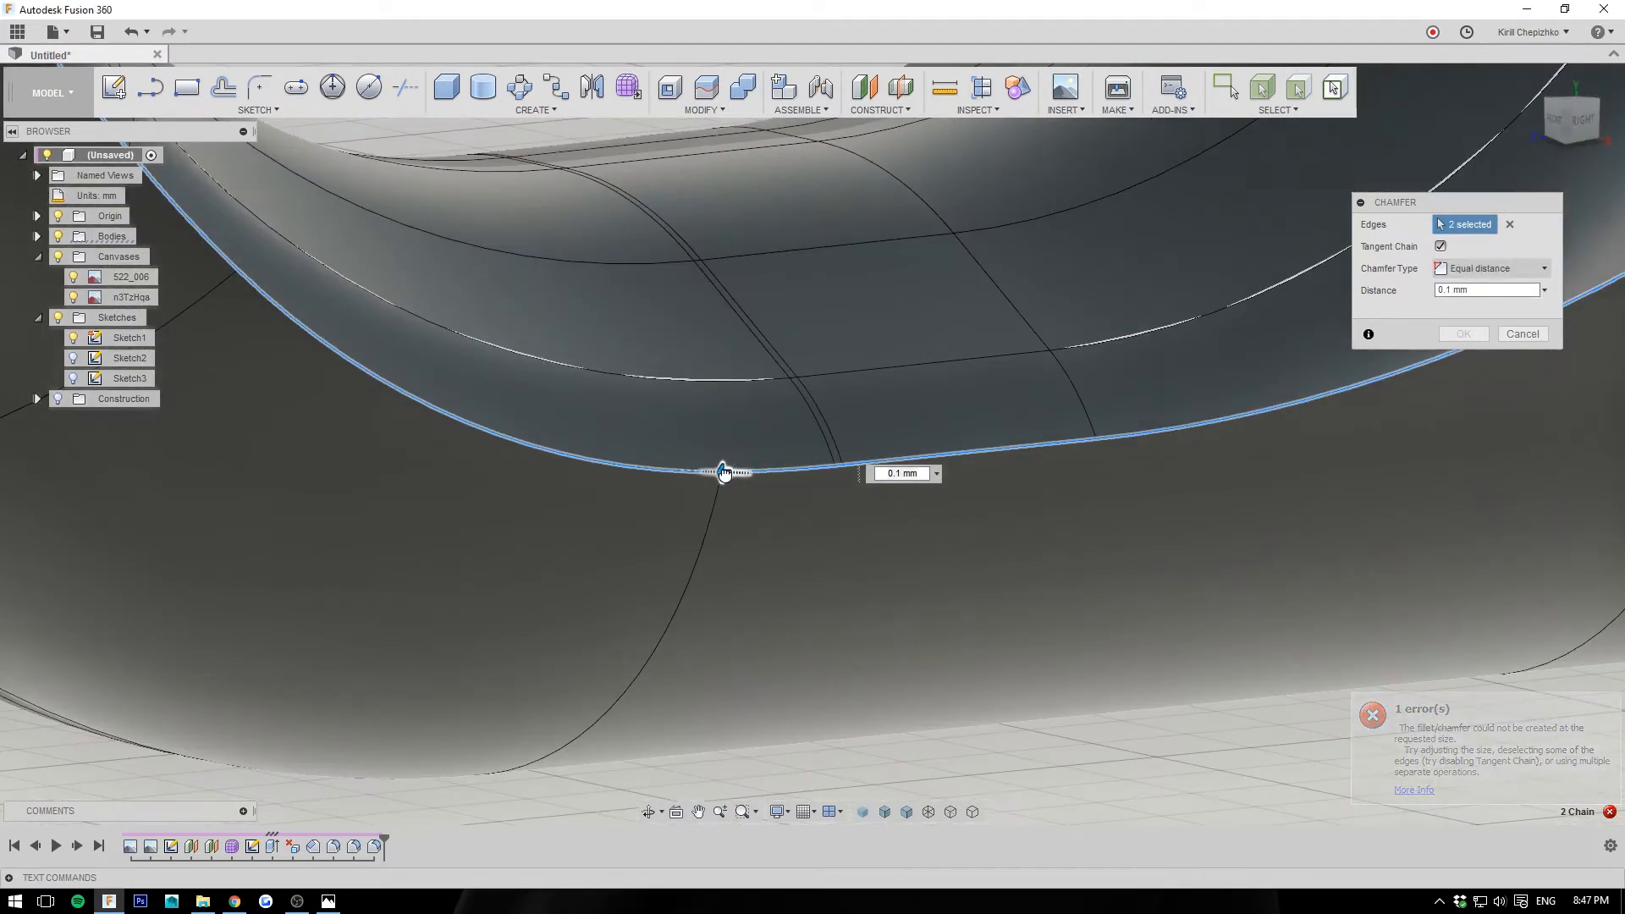
pyautogui.moveTo(723, 472); pyautogui.dragTo(759, 478)
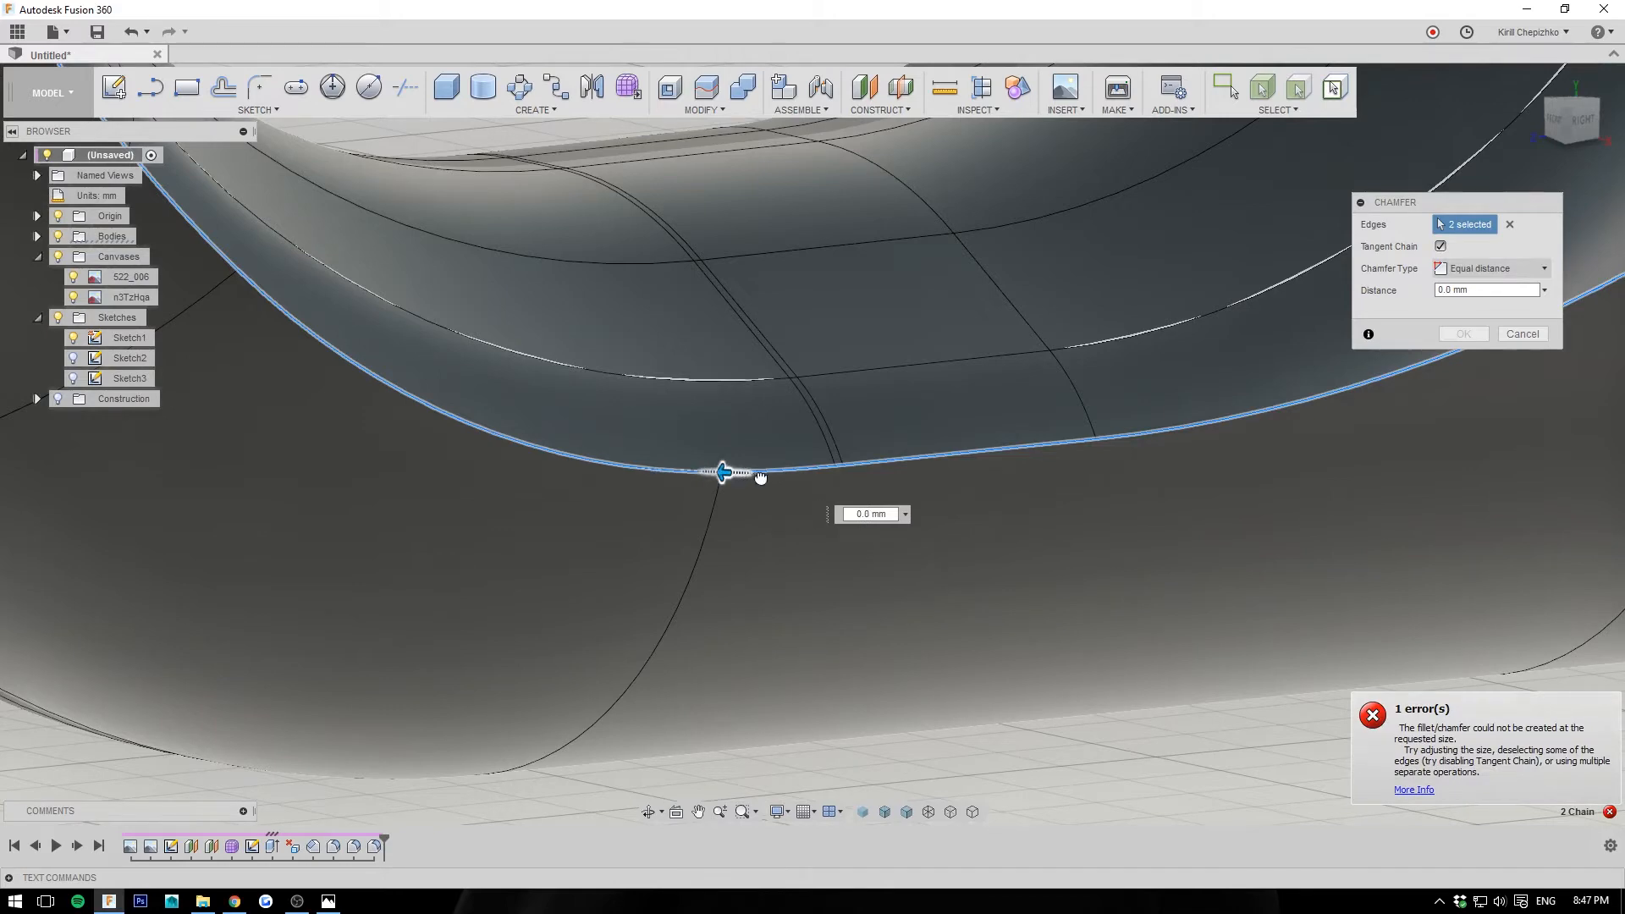
pyautogui.scroll(-5, 785, 484)
pyautogui.click(1512, 335)
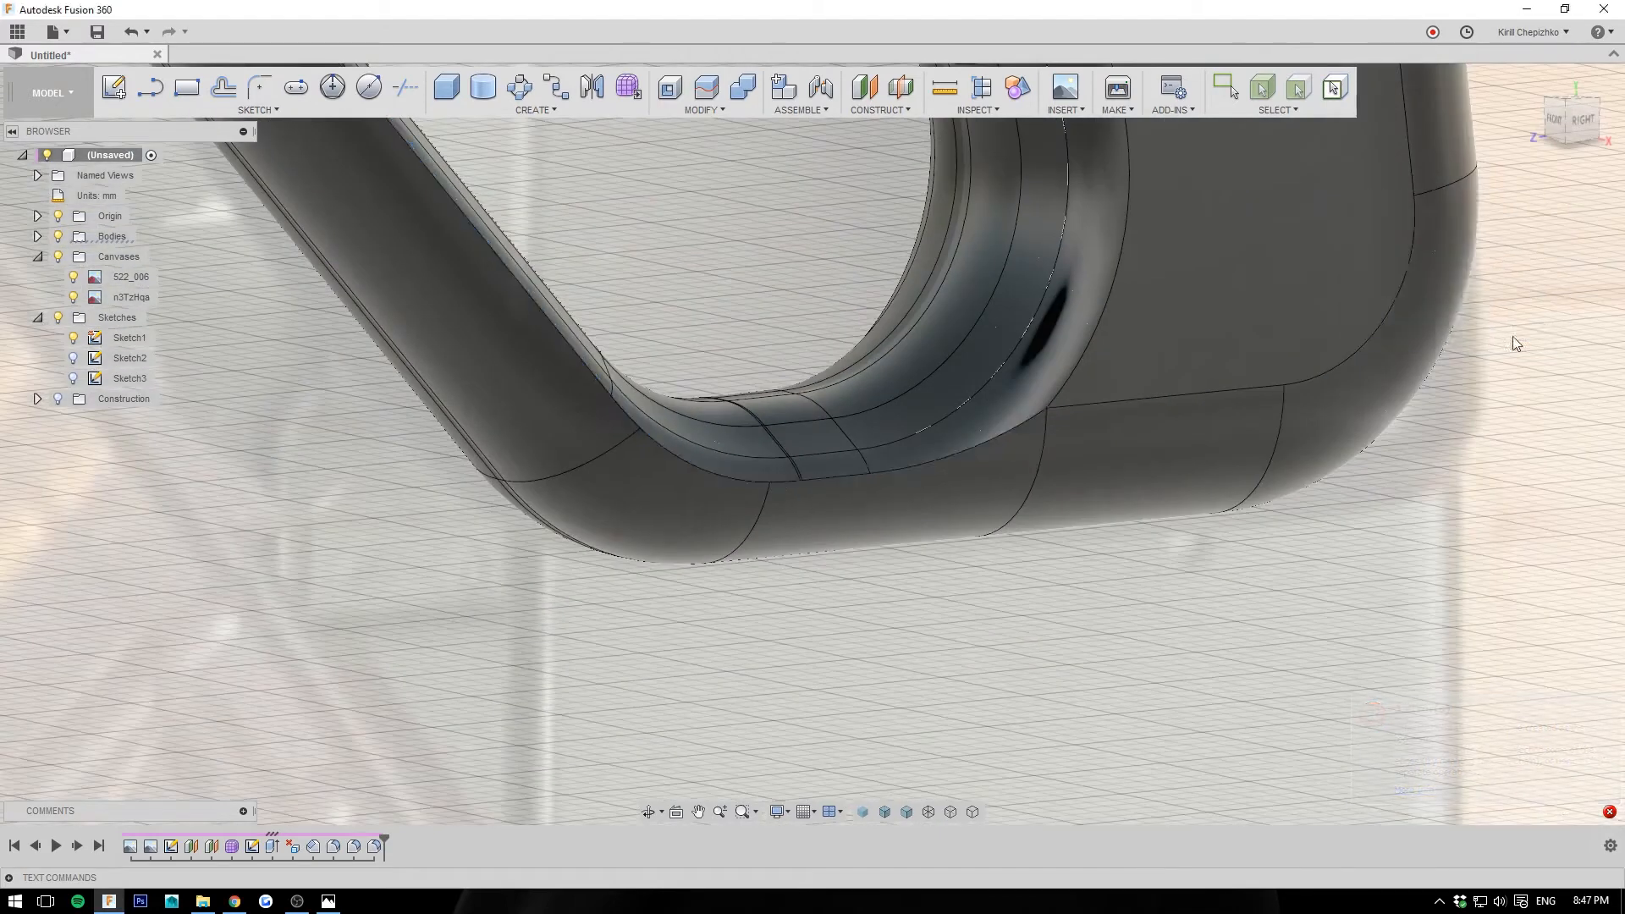
# Step: Start a fillet on the four edge sections where the opening meets the outer grip fillet, covering both sides of the frame
pyautogui.click(1007, 432)
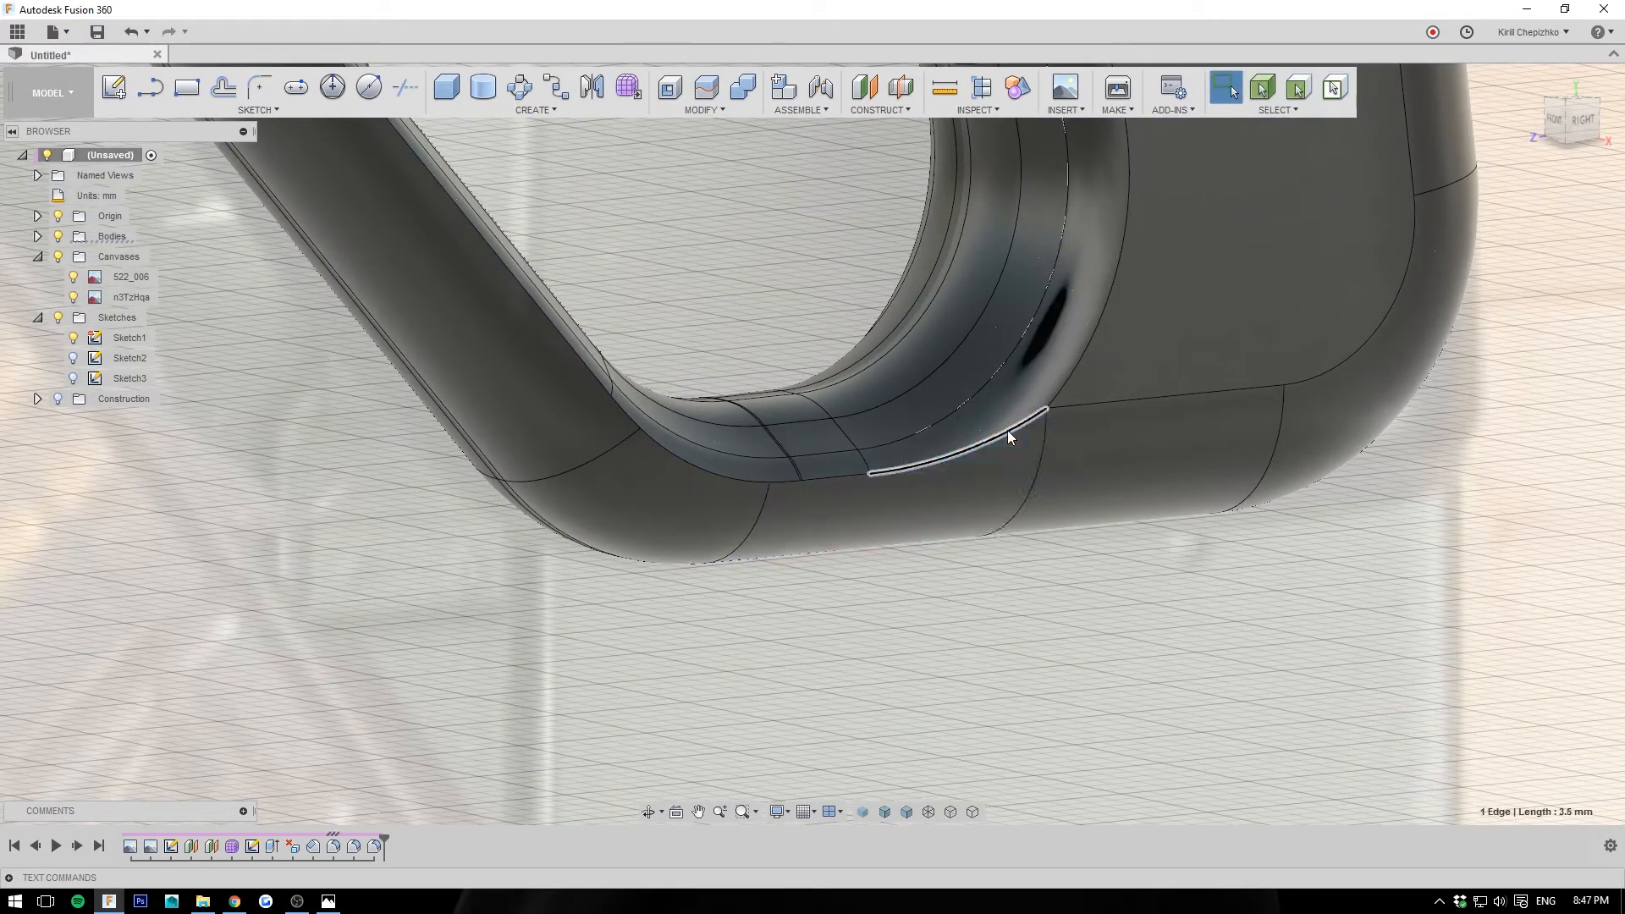
pyautogui.rightClick(1007, 430)
pyautogui.click(993, 530)
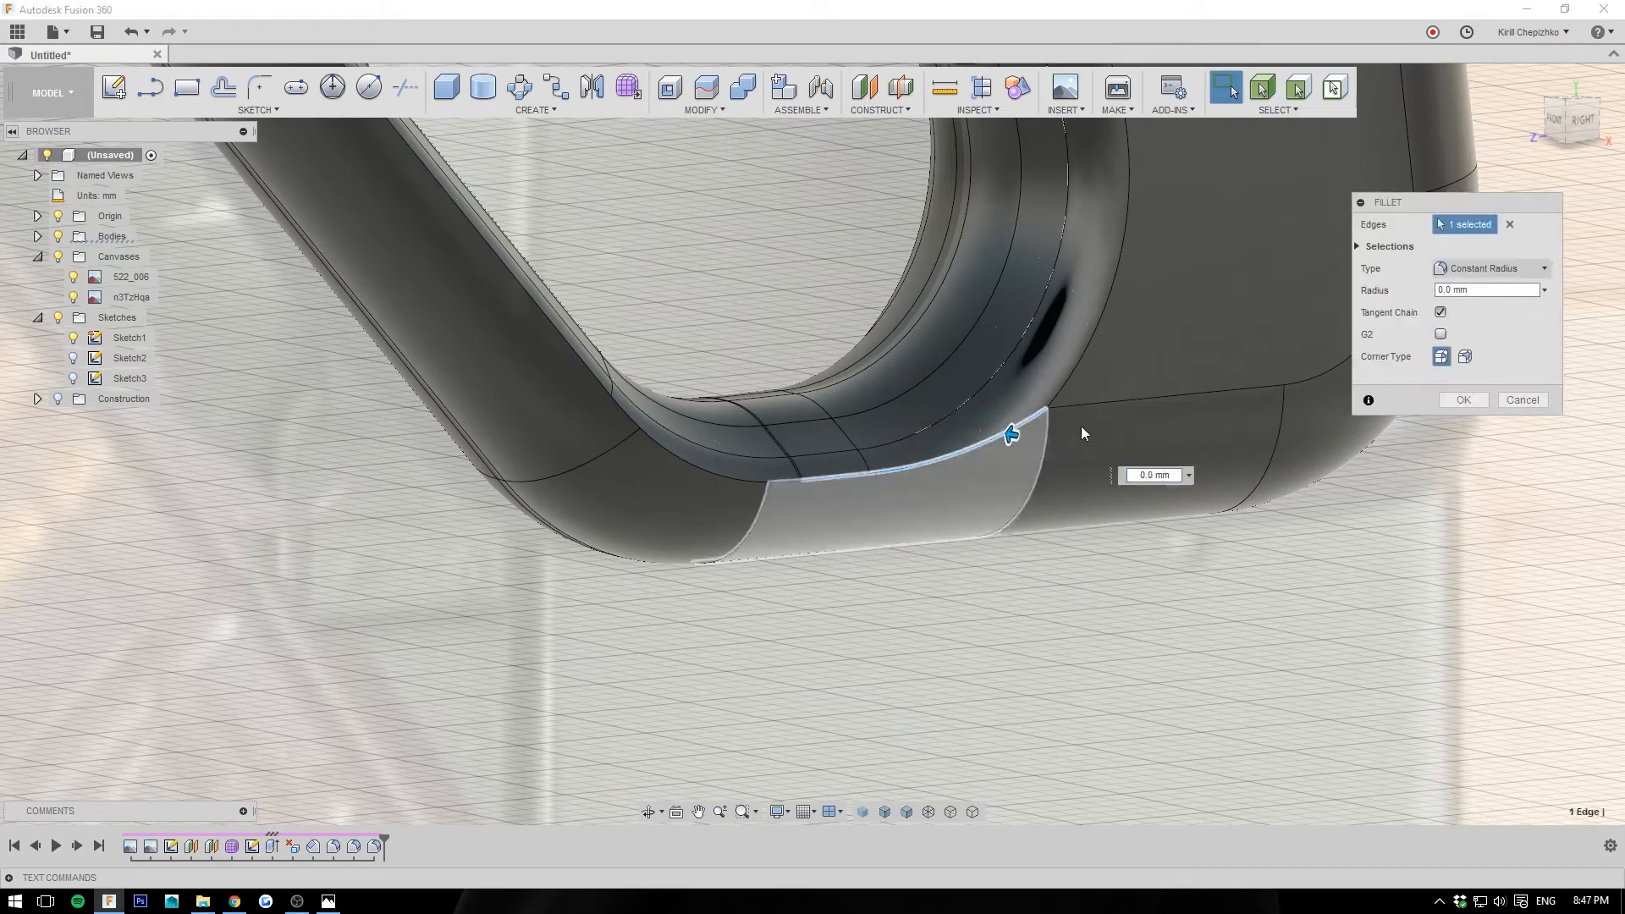
pyautogui.click(756, 484)
pyautogui.moveTo(1554, 127); pyautogui.dragTo(1600, 129)
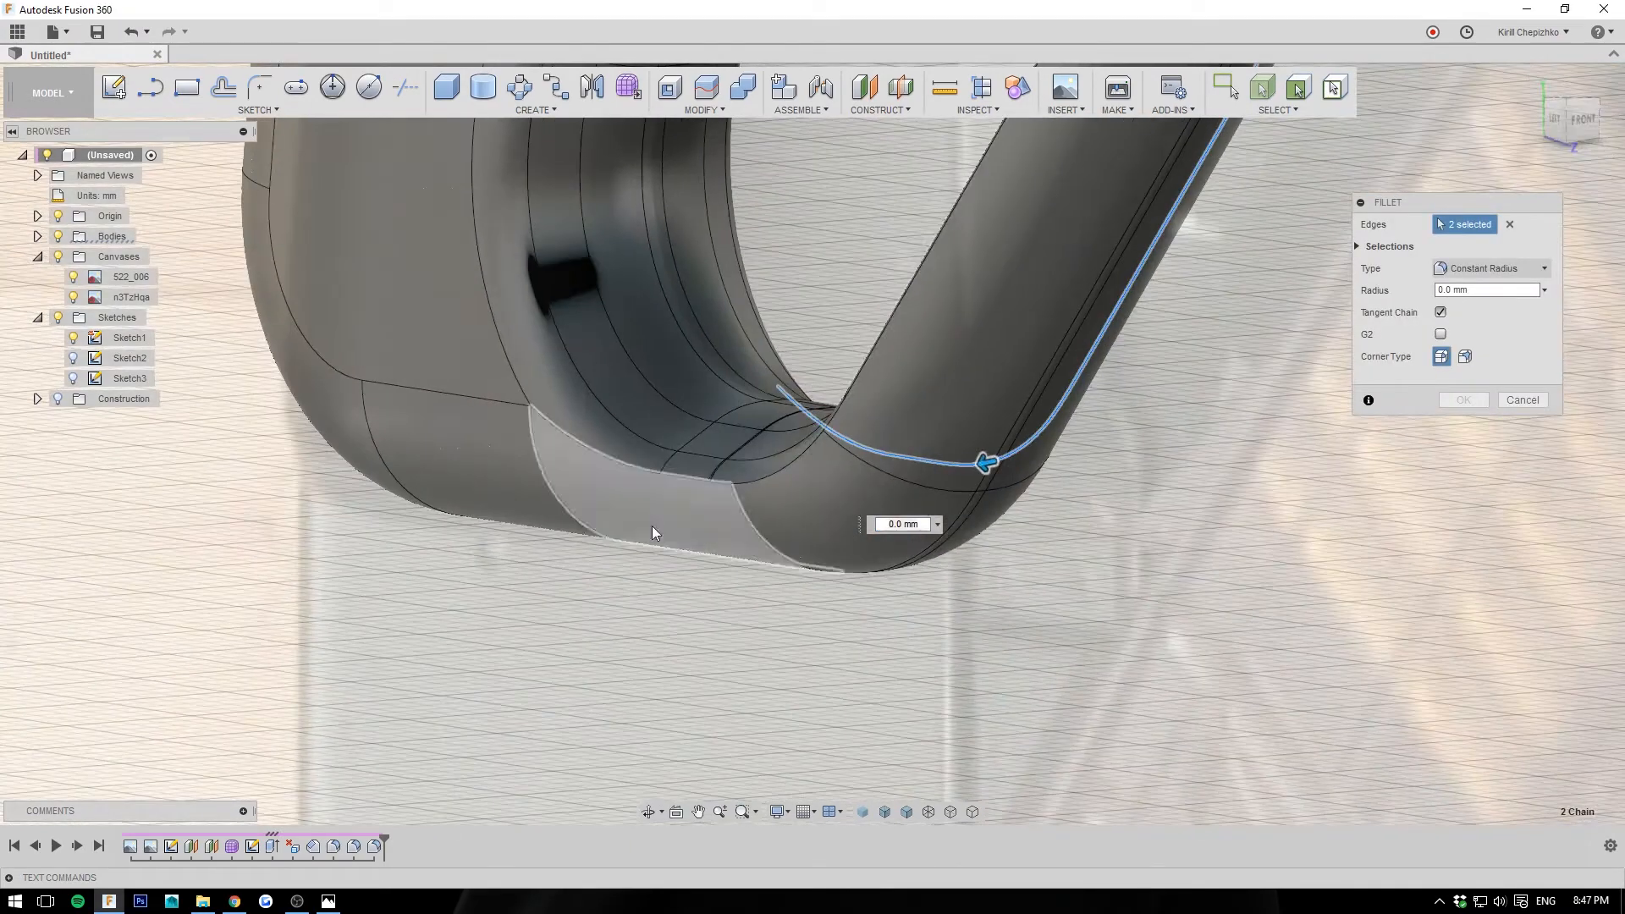
pyautogui.click(653, 470)
pyautogui.click(728, 479)
pyautogui.scroll(3, 733, 483)
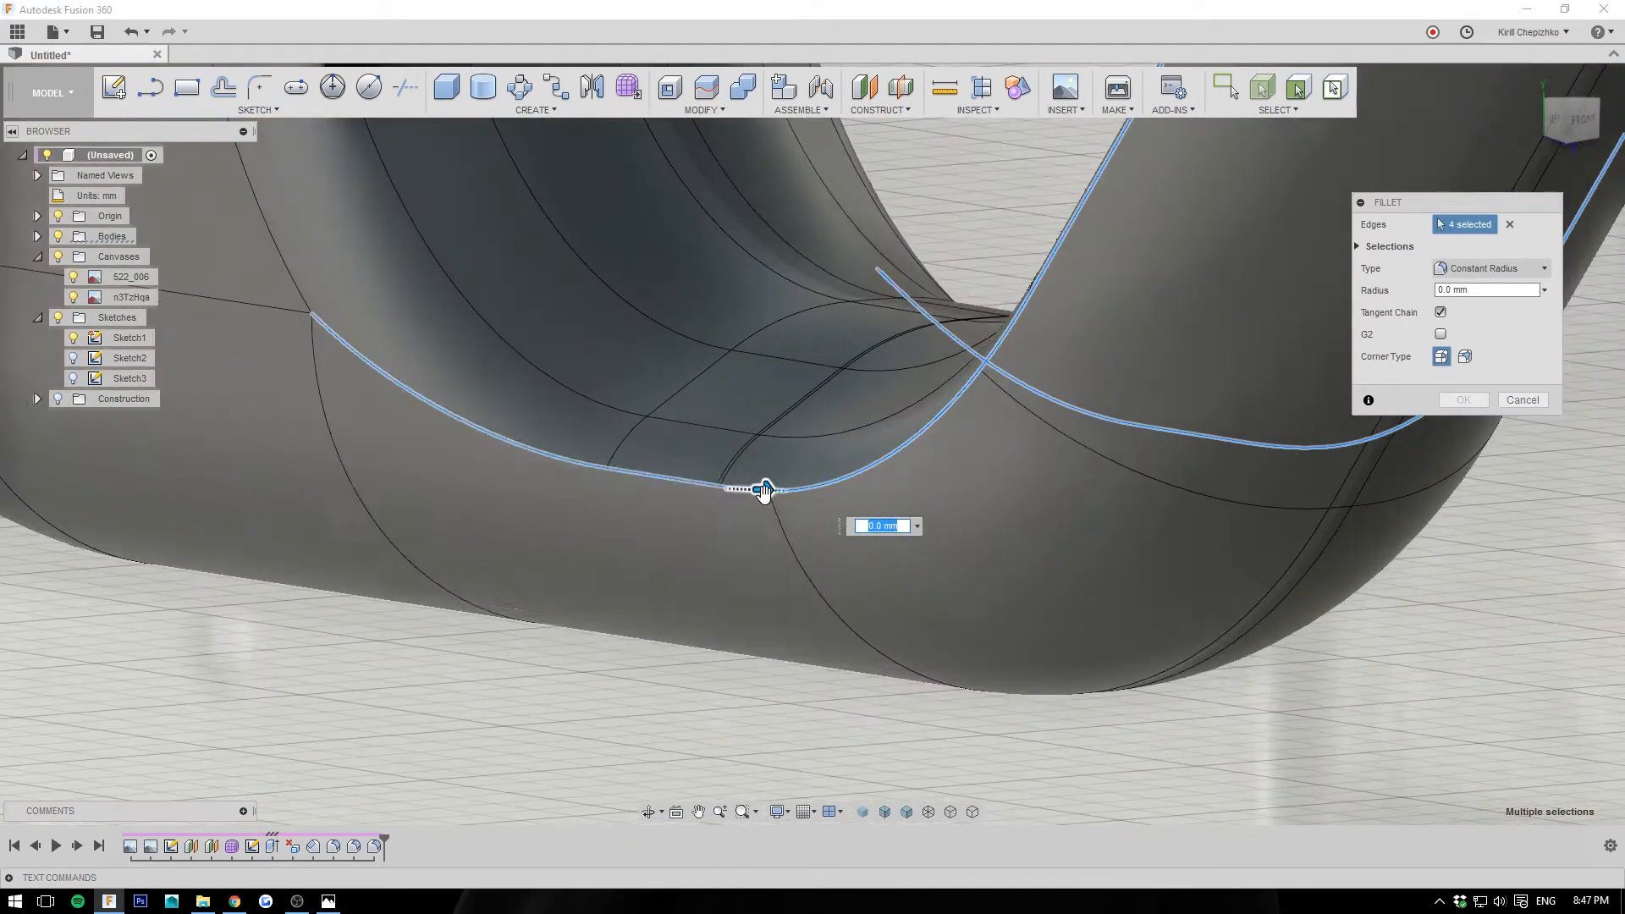
# Step: Try a 0.5 mm radius for the four-edge fillet, reduce it to 0.4 mm and apply it
pyautogui.write('0.5')
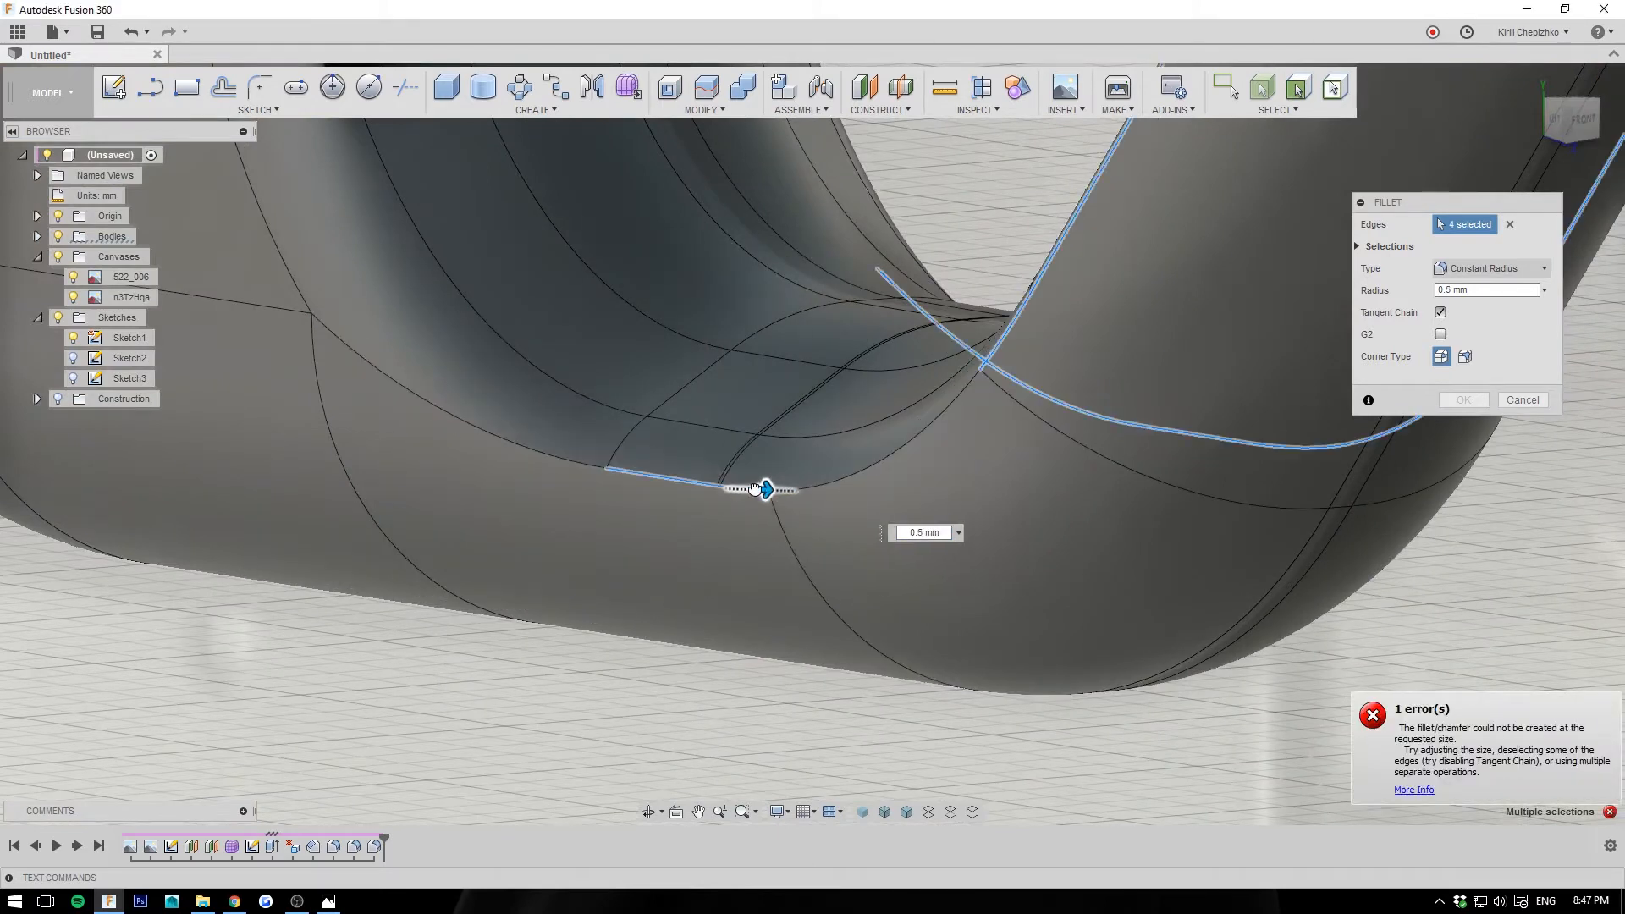
pyautogui.moveTo(761, 489); pyautogui.dragTo(764, 489)
pyautogui.scroll(-4, 606, 493)
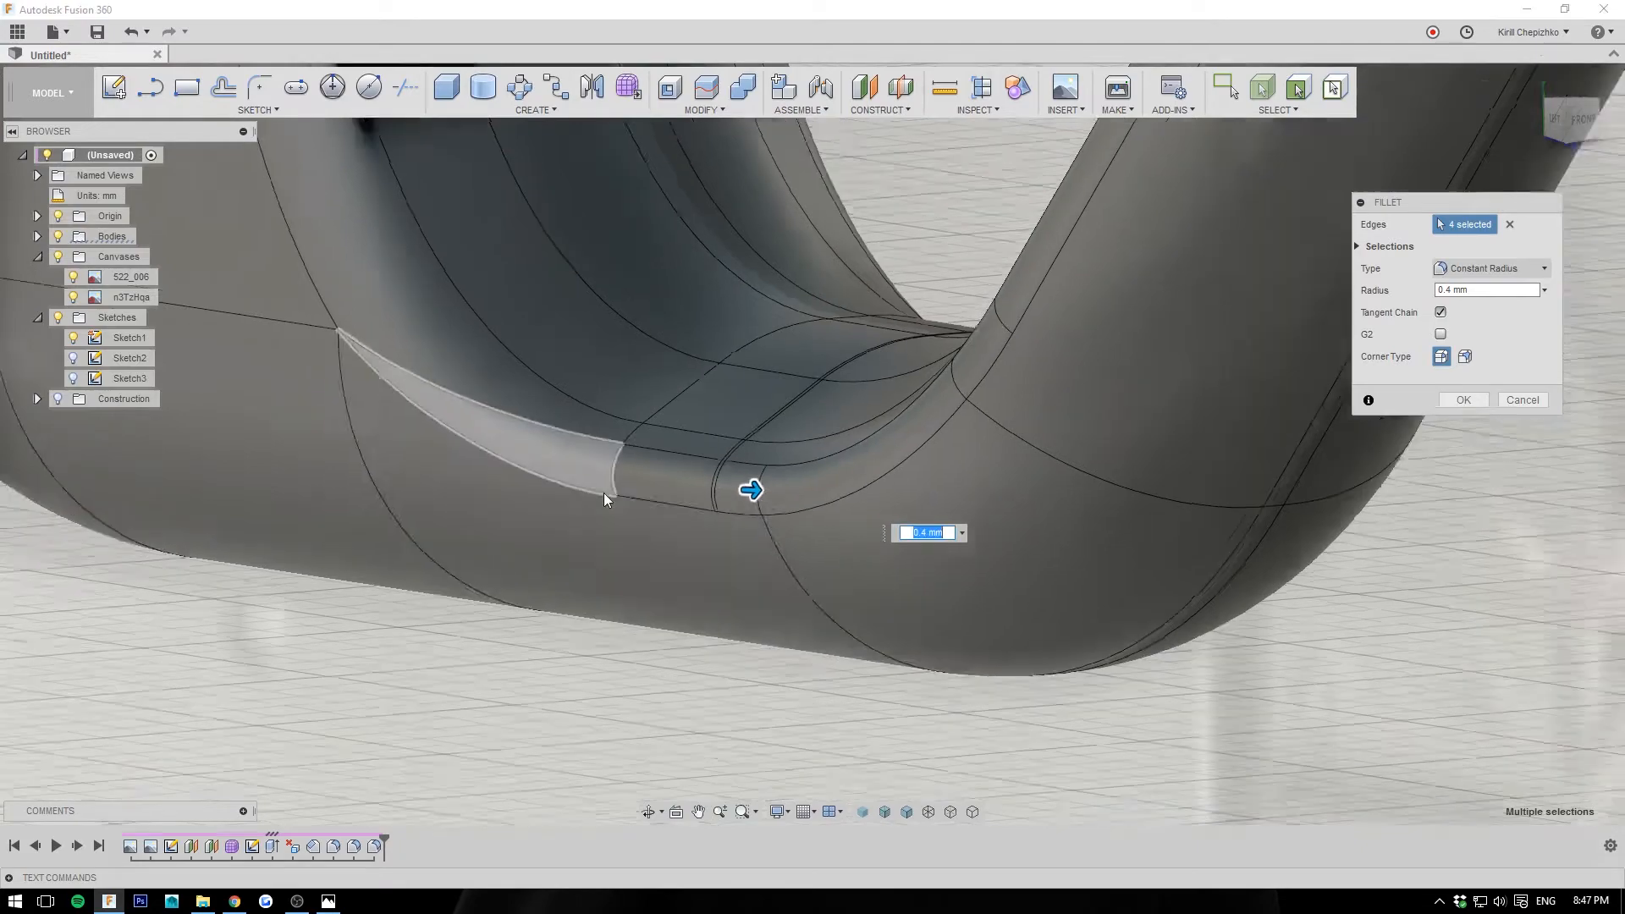
pyautogui.keyDown('shift'); pyautogui.moveTo(850, 397); pyautogui.dragTo(889, 715, button='middle'); pyautogui.keyUp('shift')
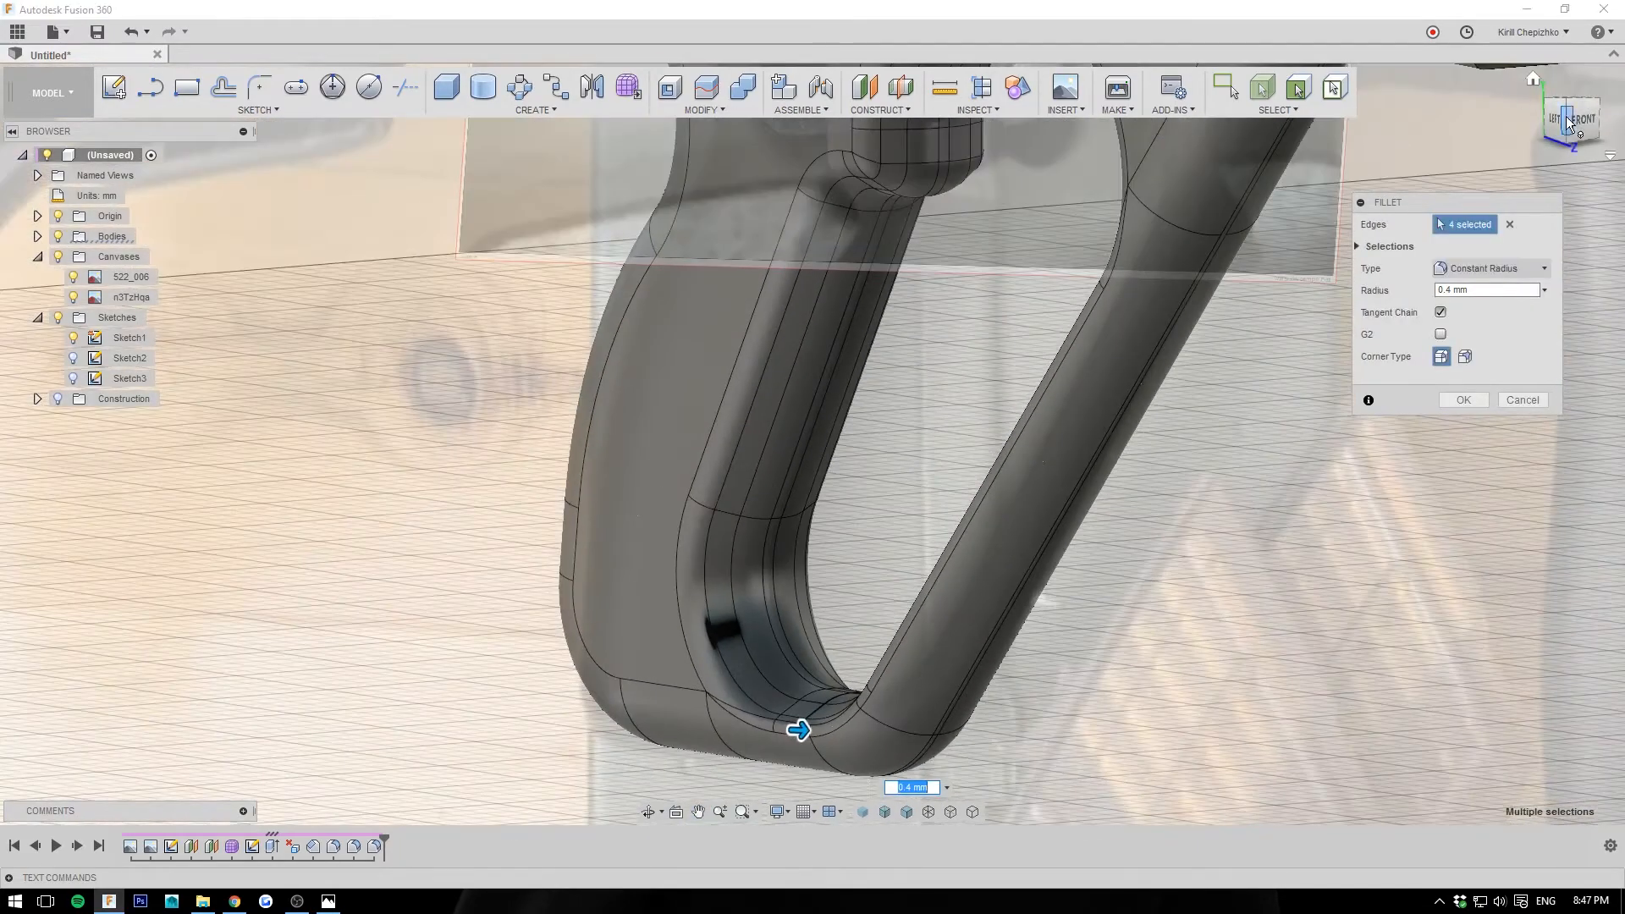
pyautogui.click(1555, 123)
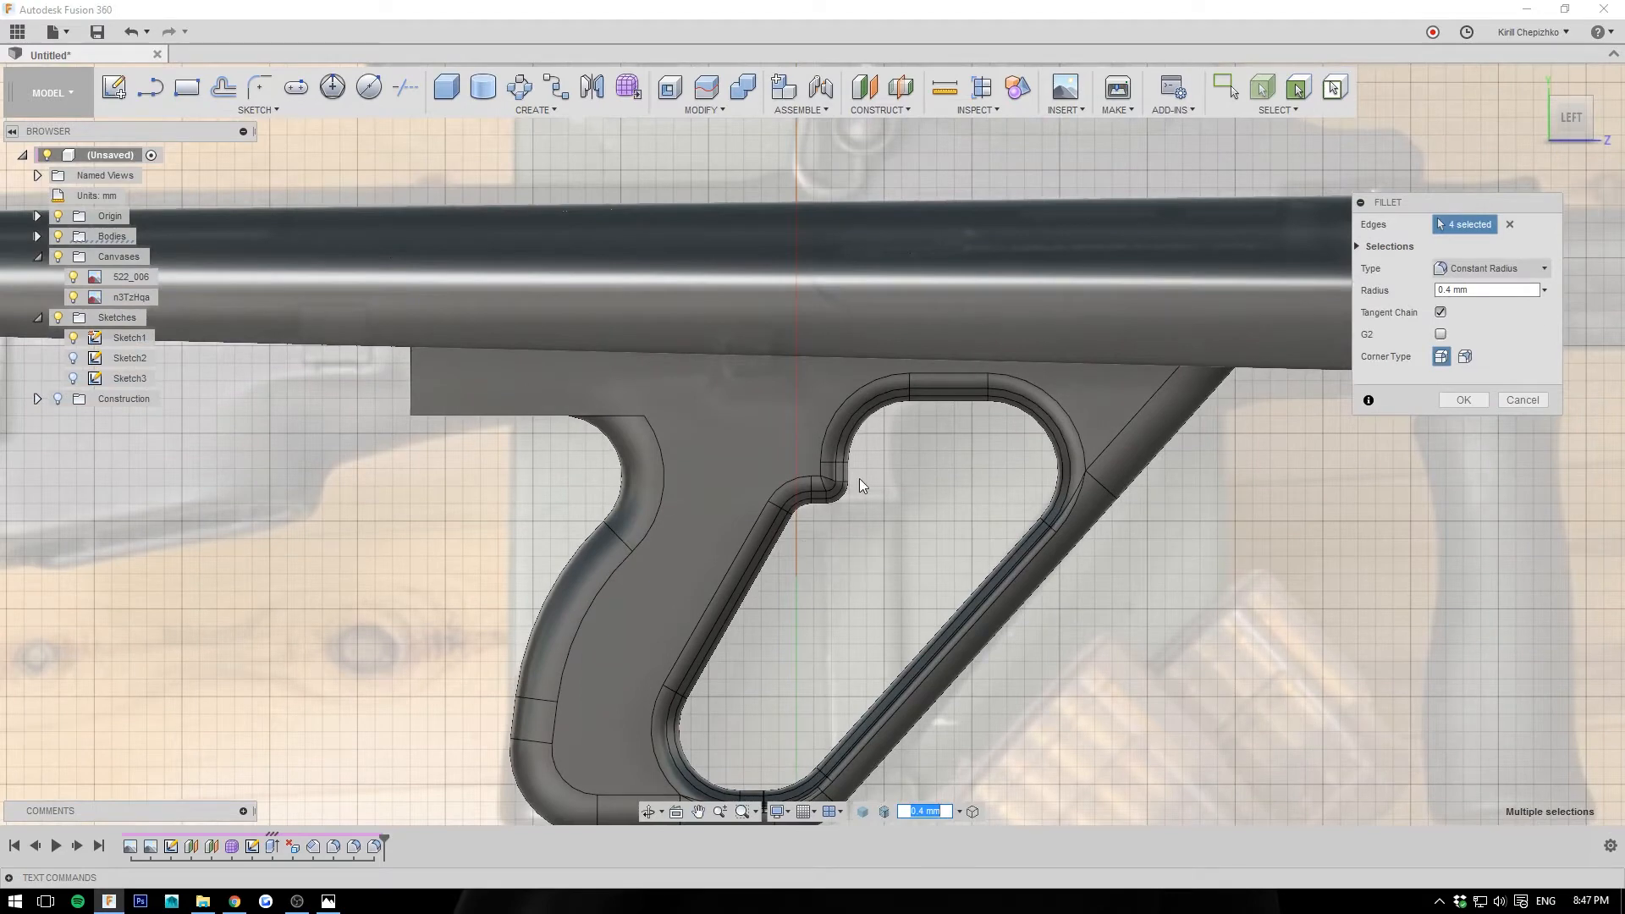
pyautogui.moveTo(860, 501); pyautogui.dragTo(999, 426, button='middle')
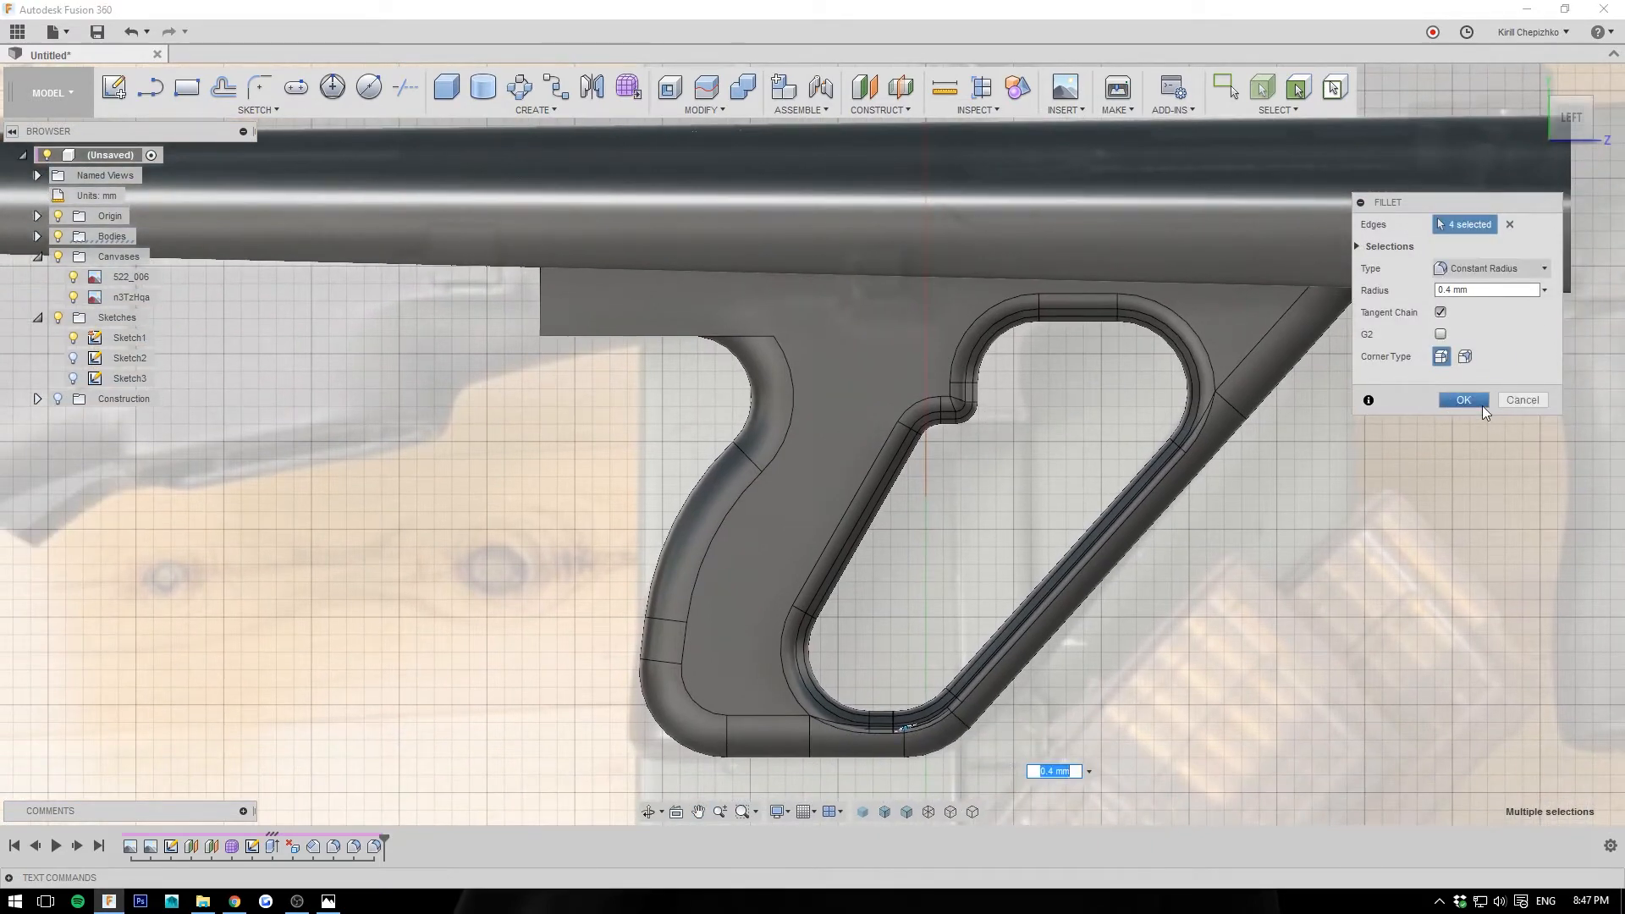
pyautogui.click(1481, 405)
pyautogui.scroll(-2, 1301, 467)
pyautogui.moveTo(572, 643); pyautogui.dragTo(638, 570, button='middle')
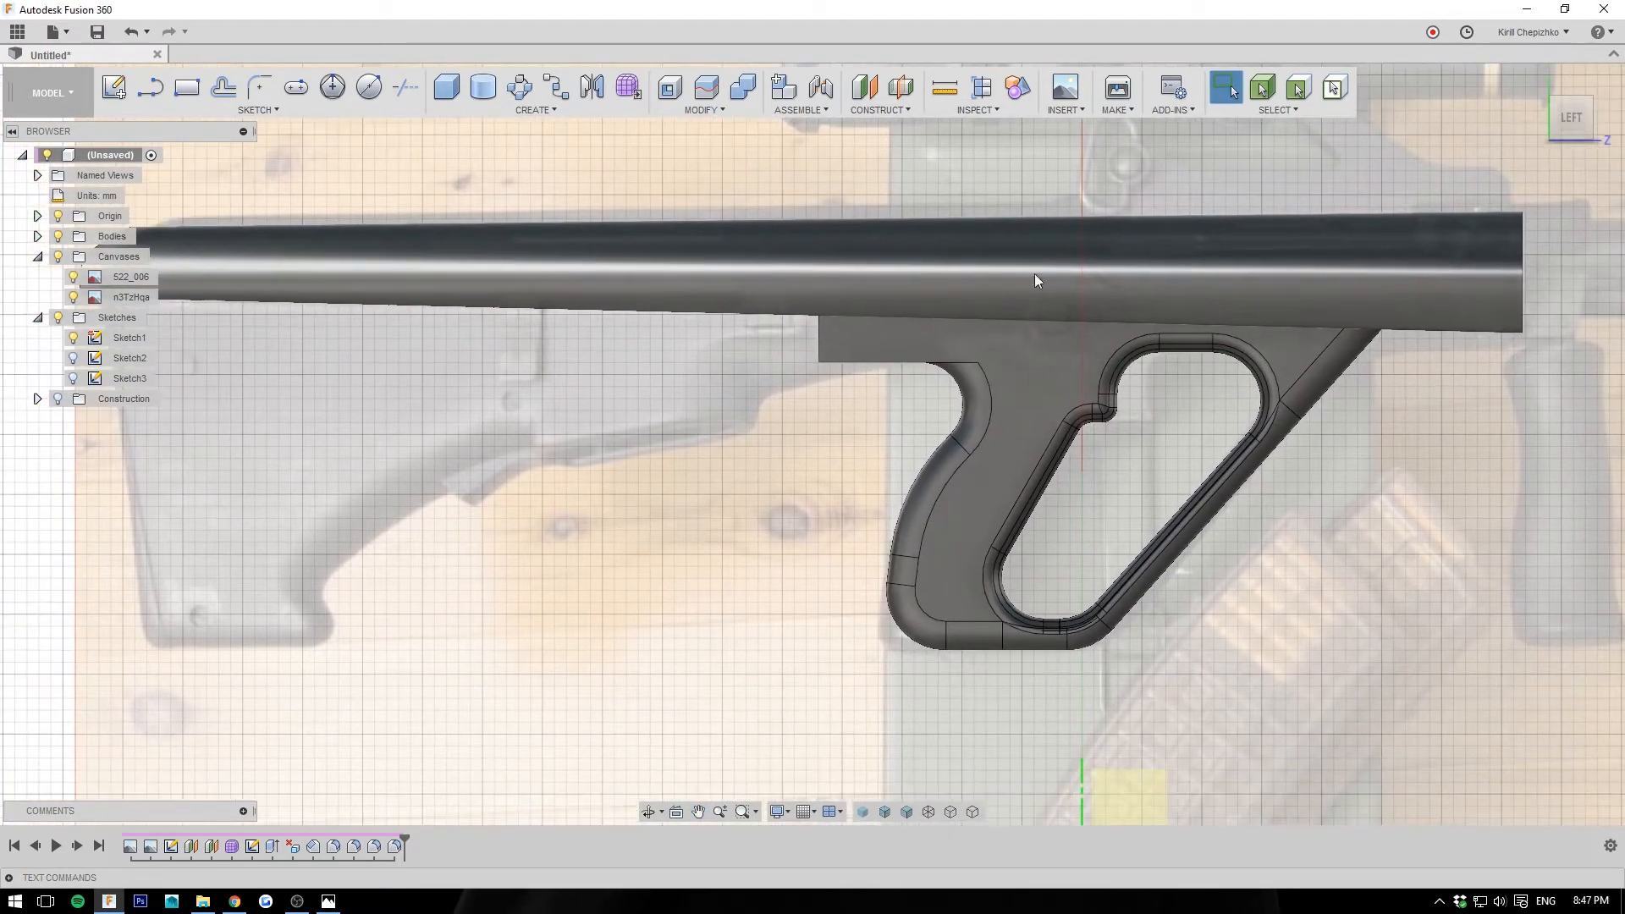
# Step: Hide all the reference canvases so that only the modelled rifle parts are displayed
pyautogui.moveTo(1574, 122); pyautogui.dragTo(1522, 128)
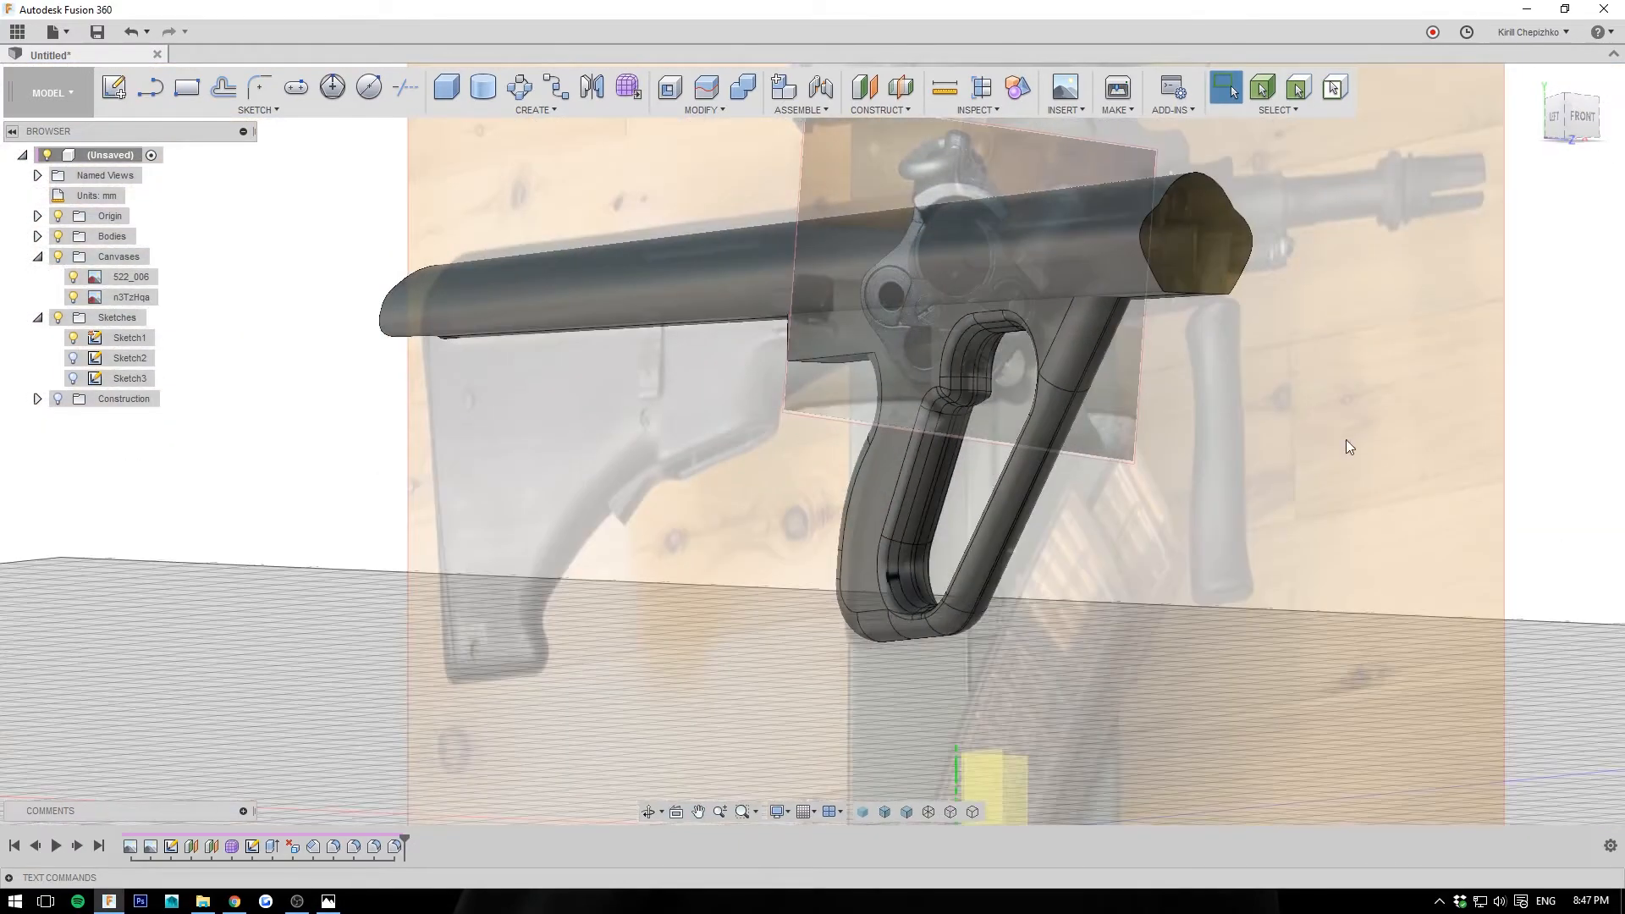
pyautogui.moveTo(1346, 439); pyautogui.dragTo(1320, 457, button='middle')
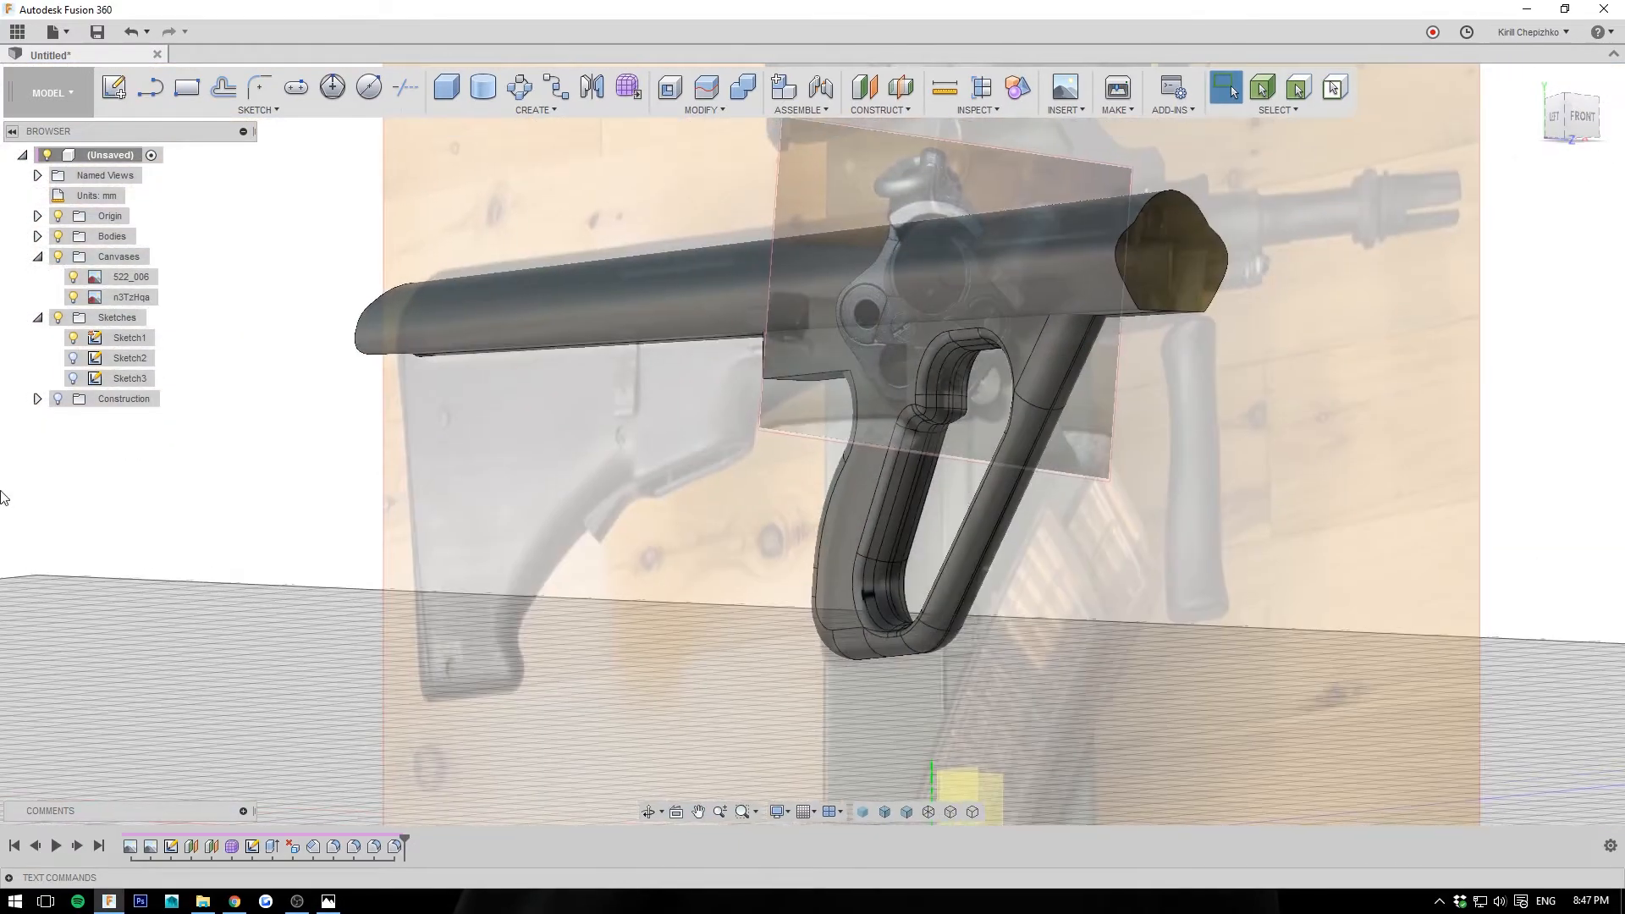
pyautogui.click(58, 256)
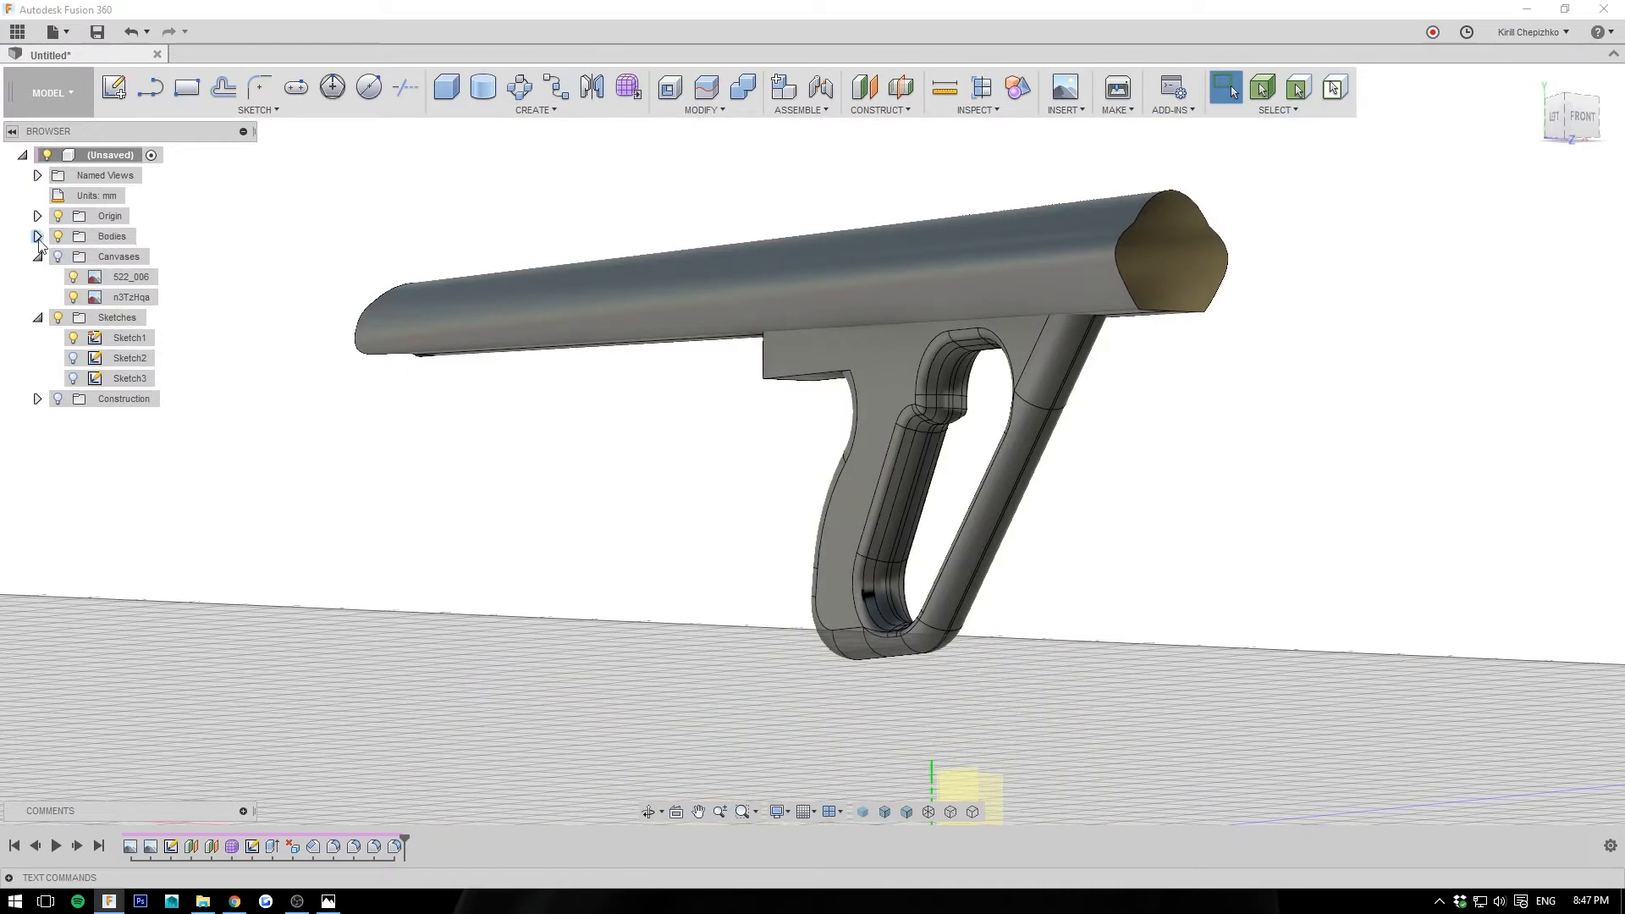
pyautogui.moveTo(1140, 483); pyautogui.dragTo(1070, 621, button='middle')
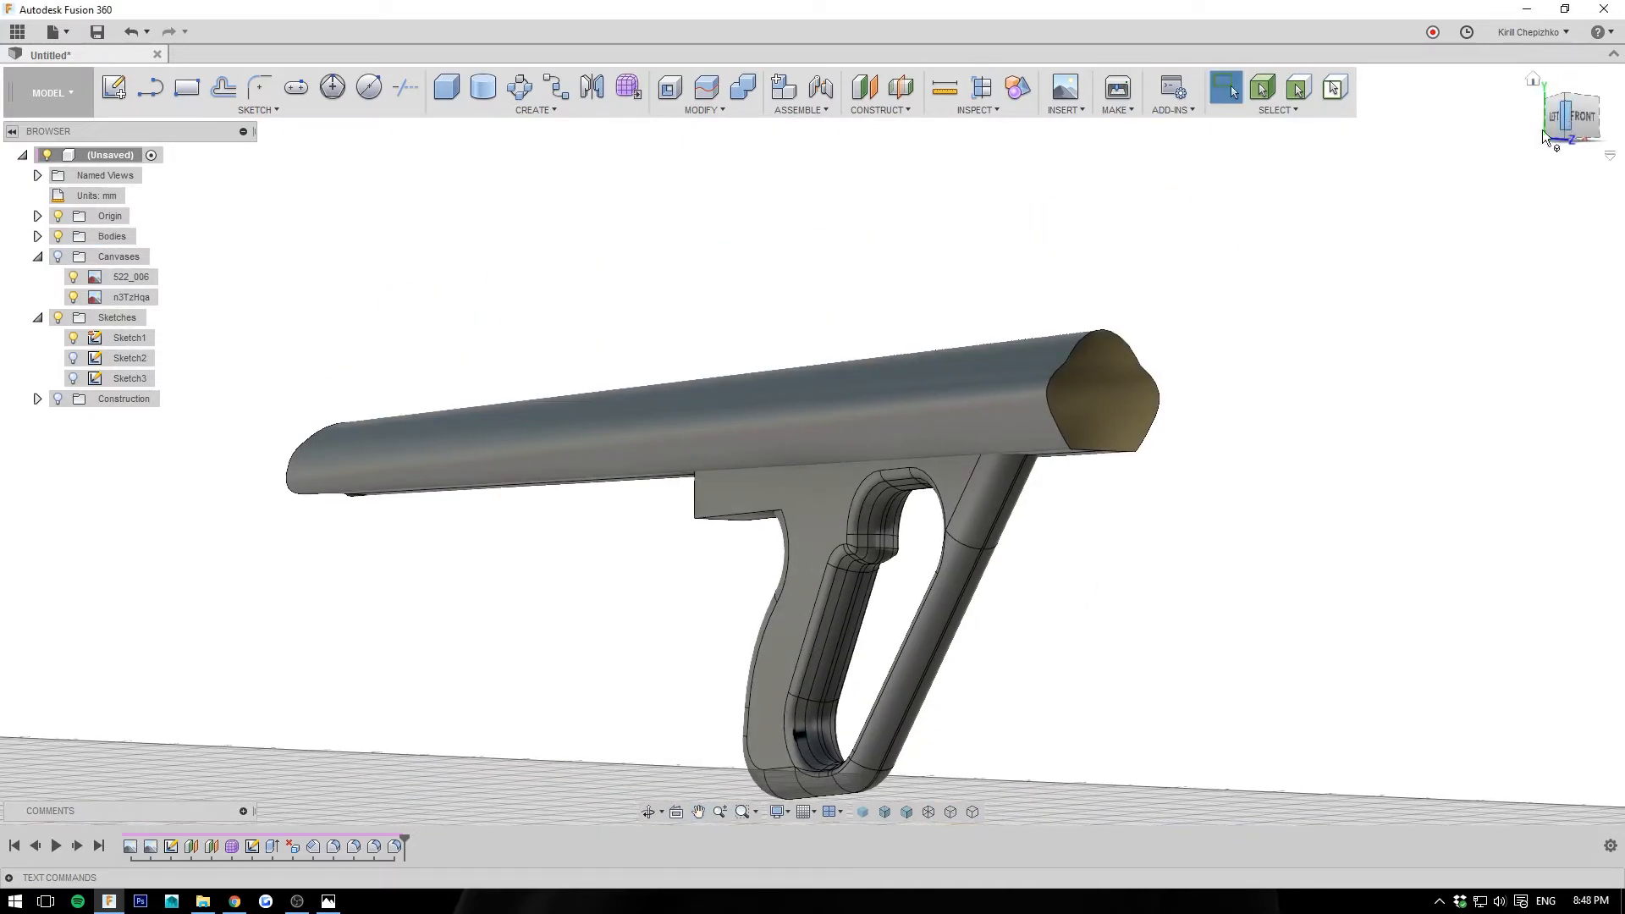
# Step: Try a one-sided Thicken of the long upper body's surface at 1 mm, and reduce the thickness to 0.7 mm
pyautogui.click(1580, 117)
pyautogui.keyDown('shift'); pyautogui.moveTo(1184, 227); pyautogui.dragTo(1472, 195, button='middle'); pyautogui.keyUp('shift')
pyautogui.rightClick(1242, 375)
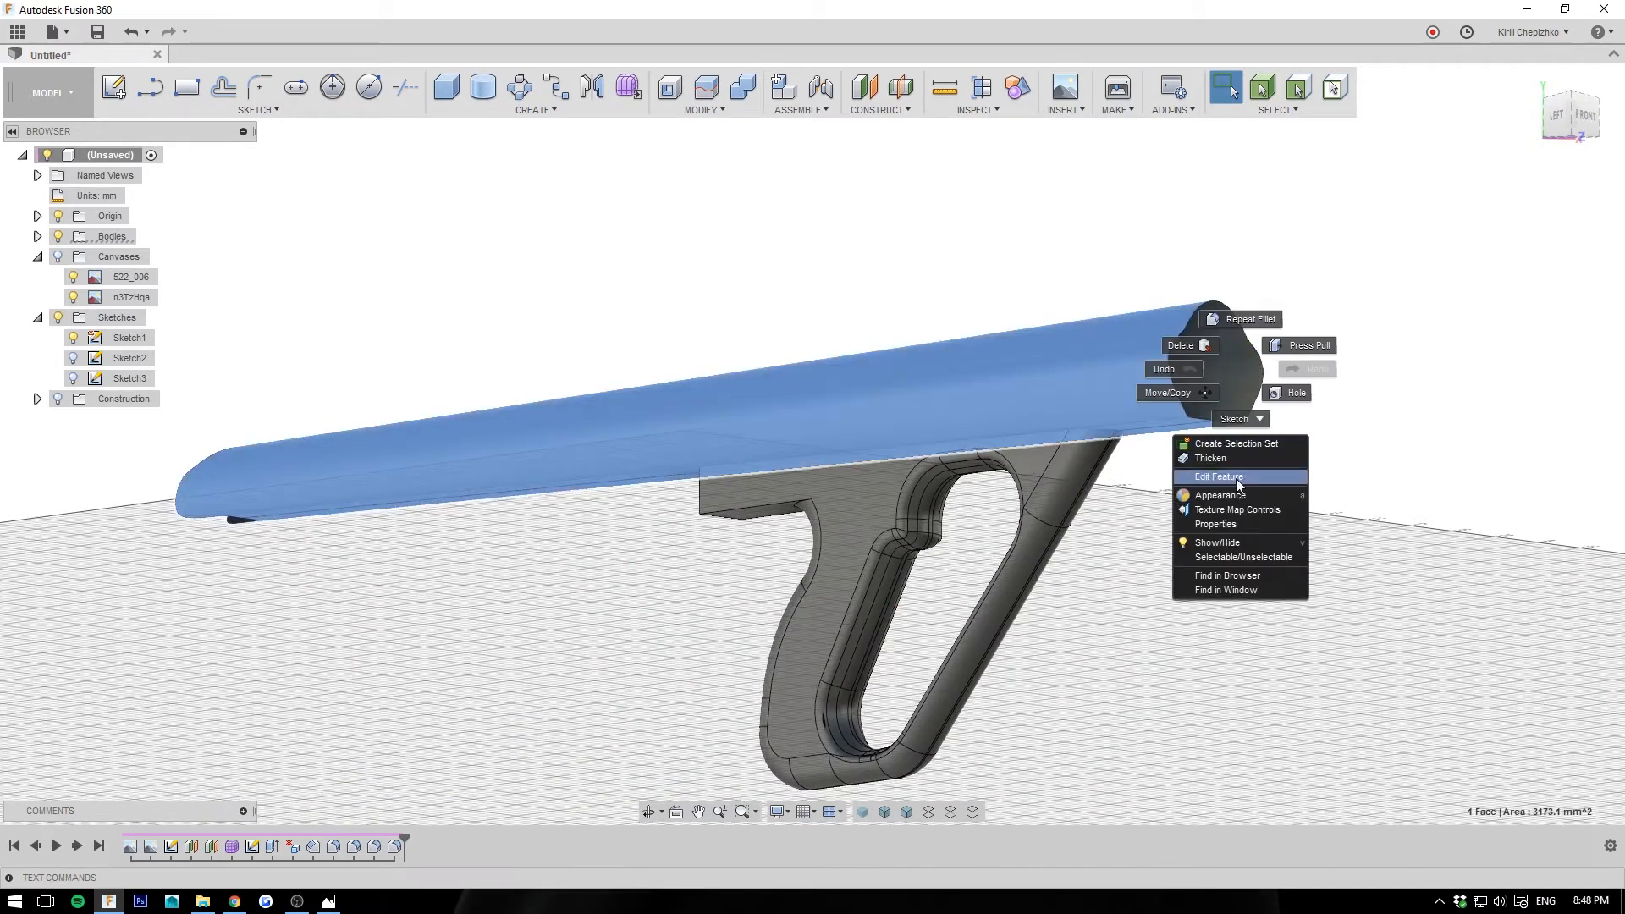
pyautogui.click(1236, 479)
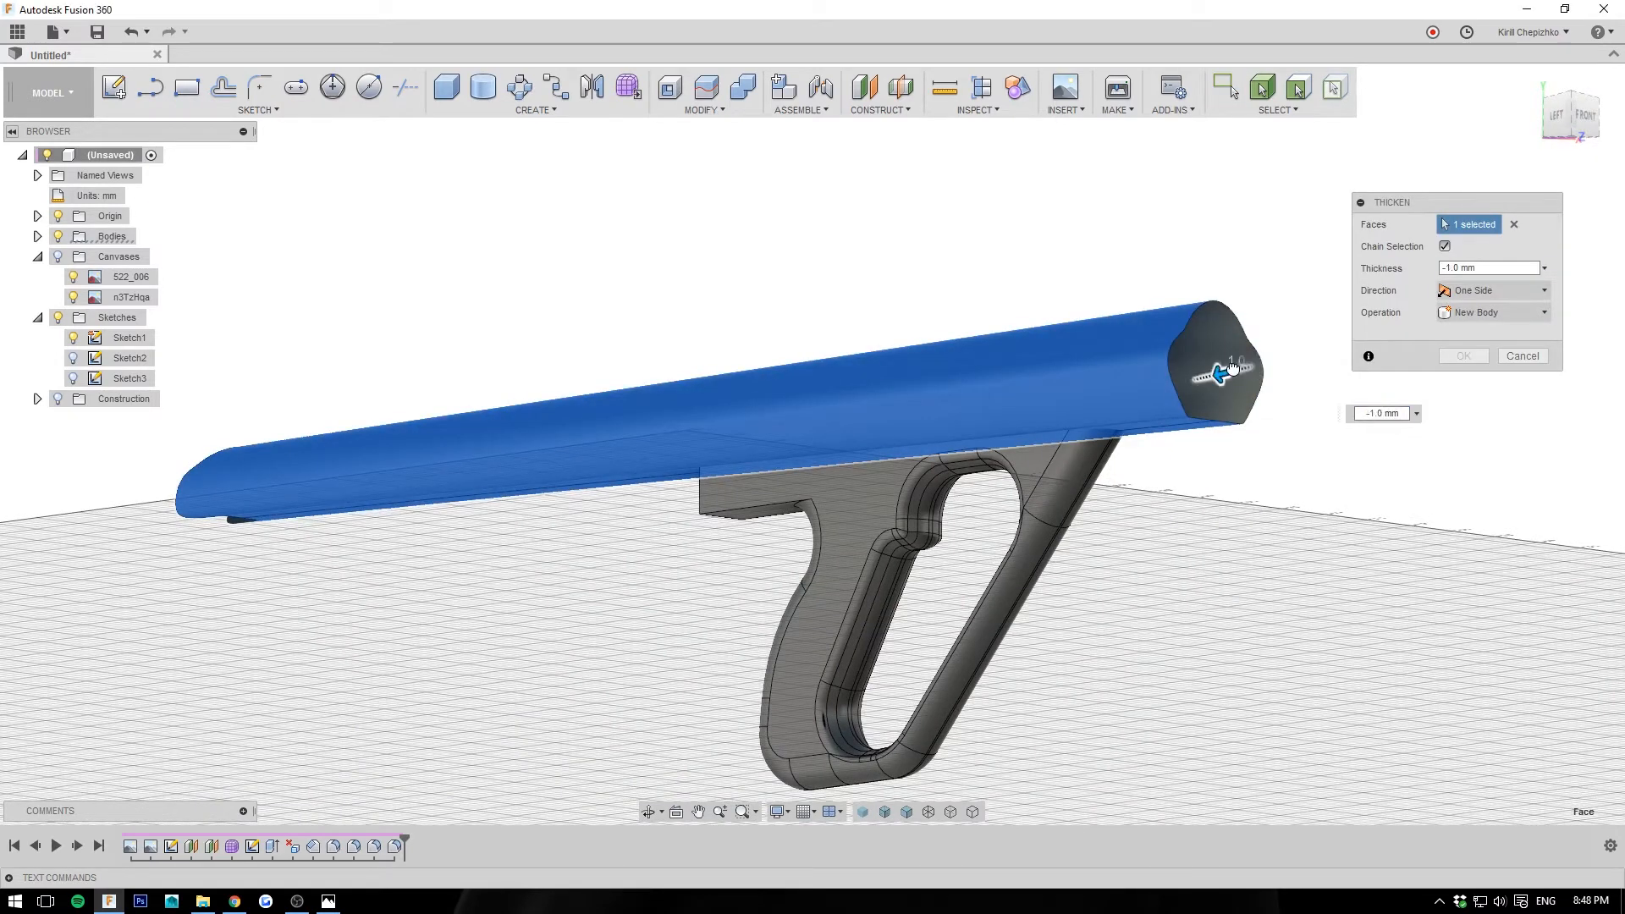
pyautogui.scroll(5, 1232, 365)
pyautogui.write('1')
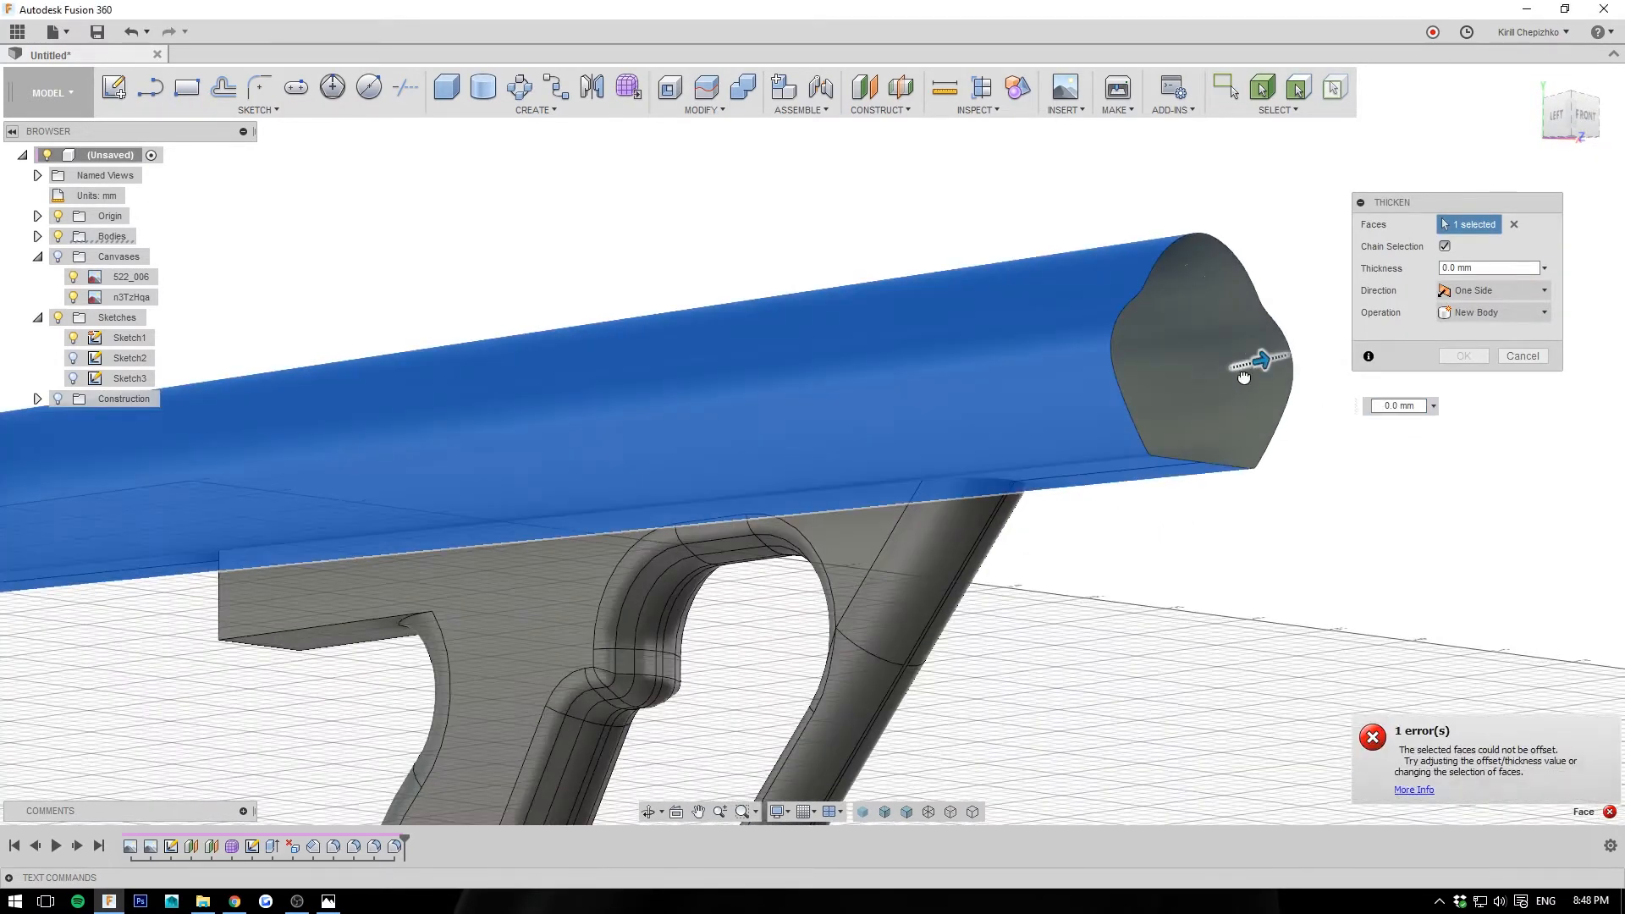
pyautogui.scroll(5, 1265, 362)
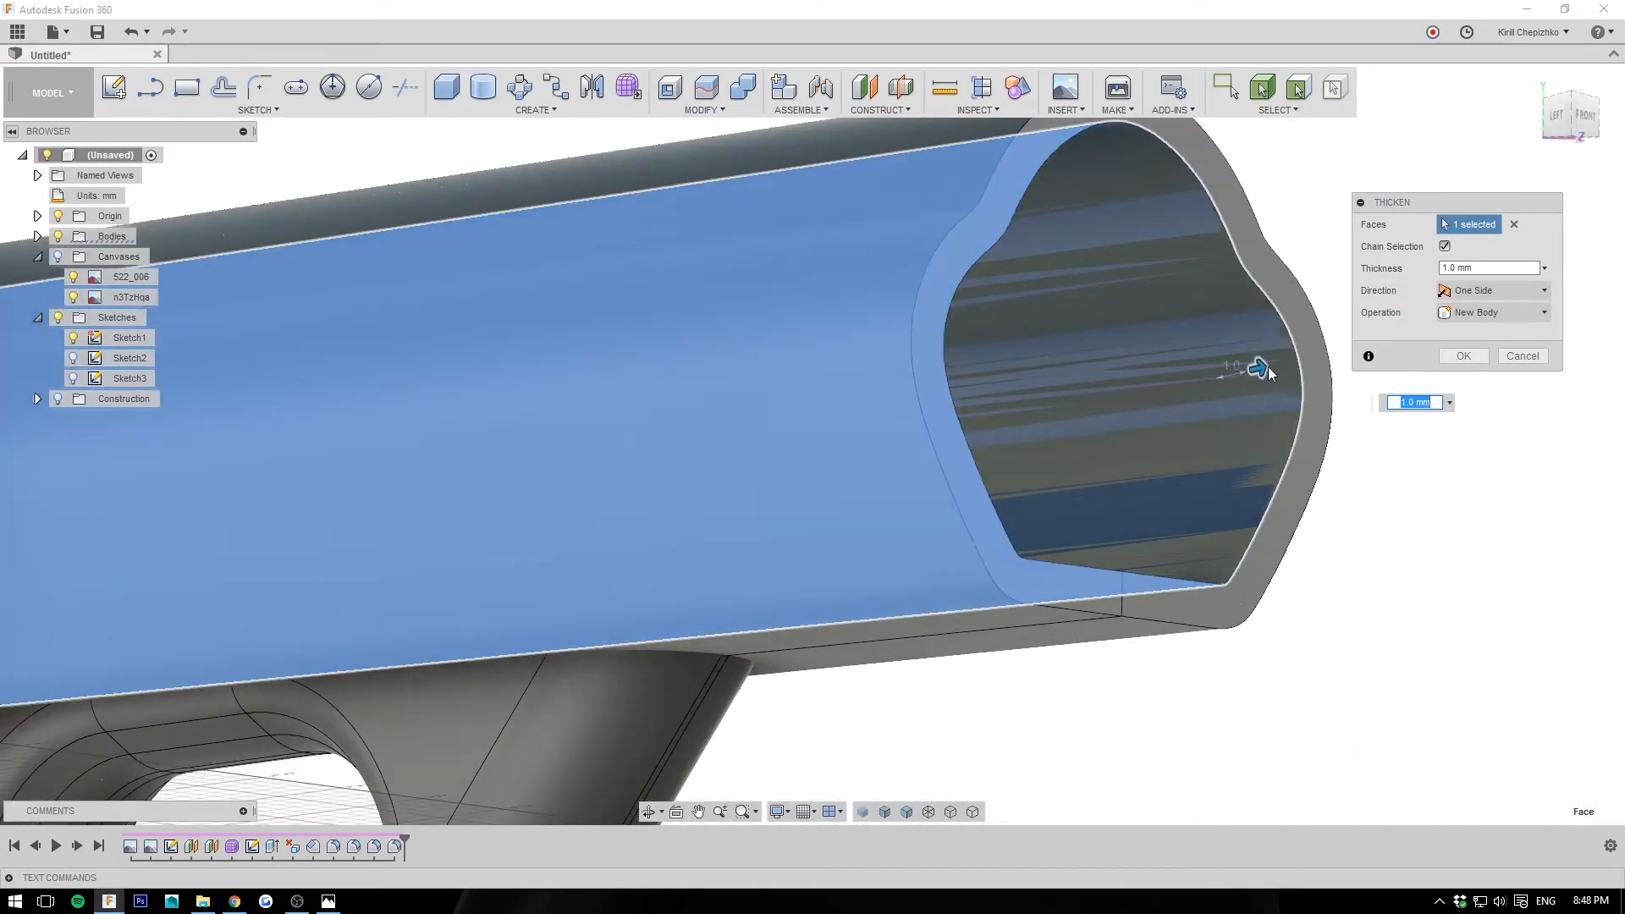
pyautogui.moveTo(1268, 367); pyautogui.dragTo(1259, 399)
pyautogui.scroll(5, 1181, 381)
pyautogui.scroll(-5, 1254, 405)
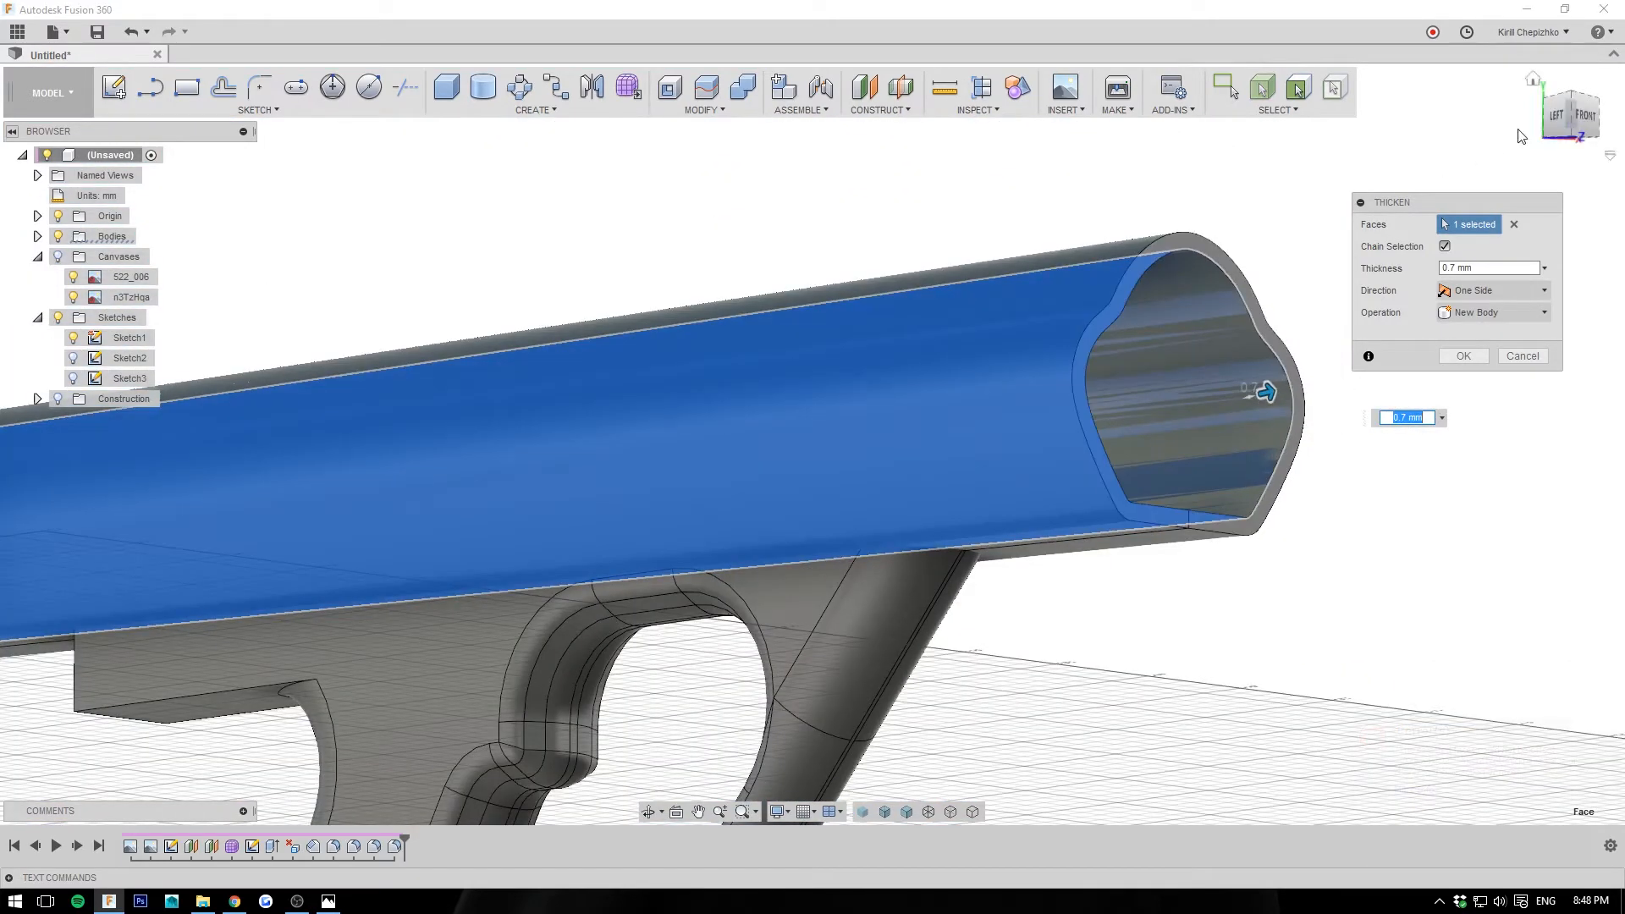
# Step: Apply the 0.7 mm thickening of the upper body as a new body, inspect it, and undo it
pyautogui.click(1582, 124)
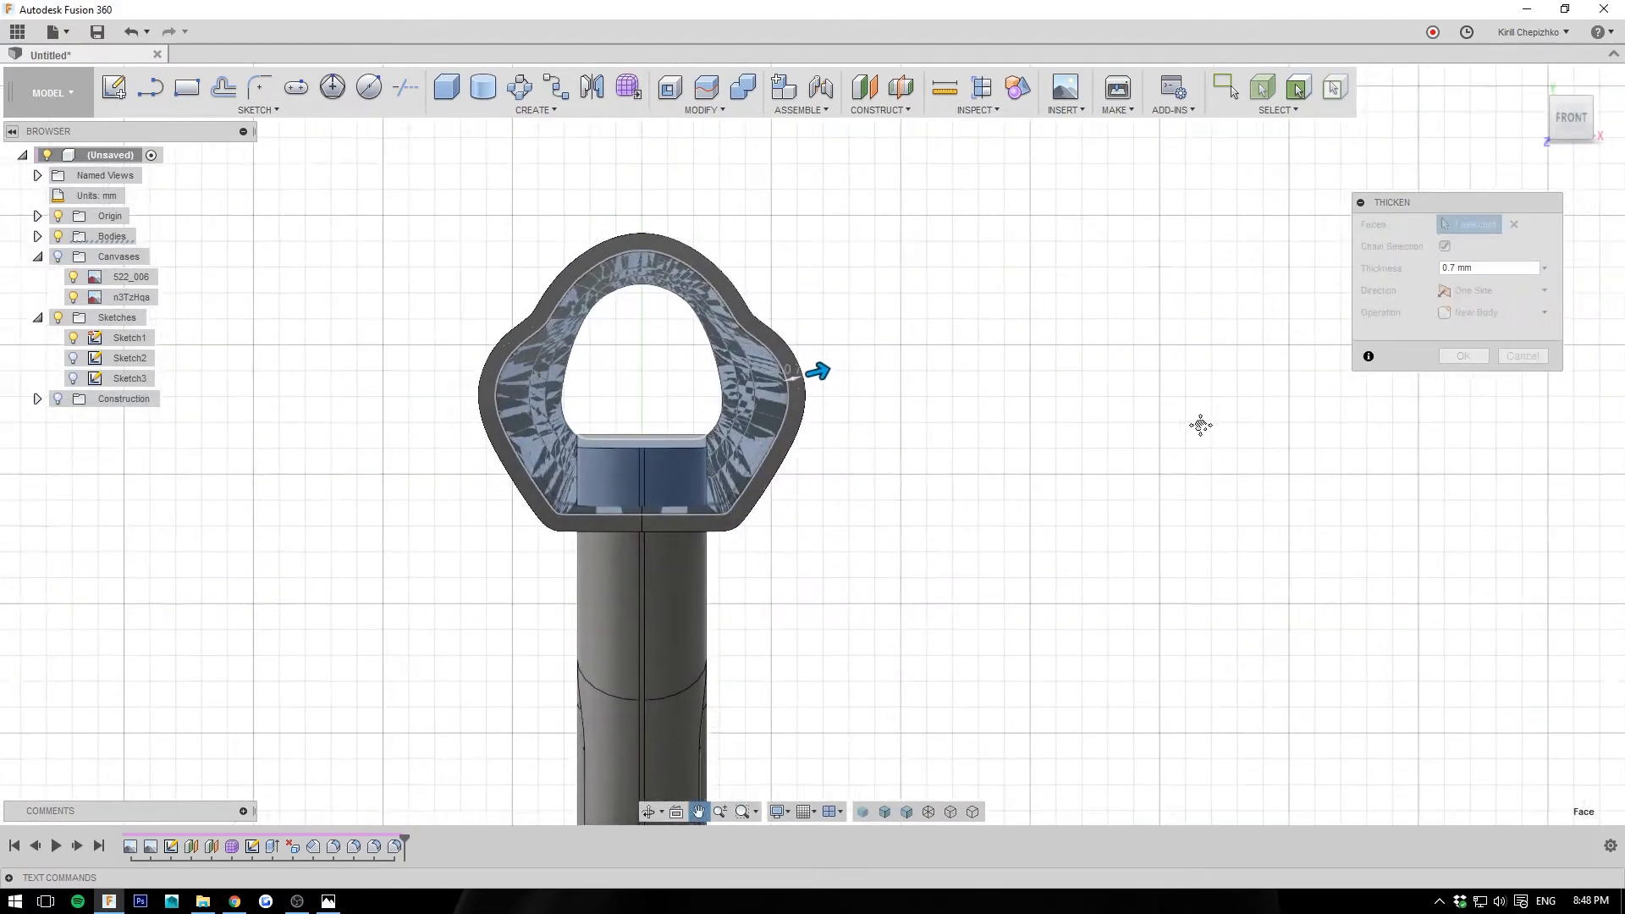
pyautogui.scroll(-2, 1343, 354)
pyautogui.moveTo(1572, 120)
pyautogui.mouseDown()
pyautogui.moveTo(1502, 148)
pyautogui.moveTo(1380, 88)
pyautogui.mouseUp()
pyautogui.keyDown('shift'); pyautogui.moveTo(30, 371); pyautogui.dragTo(30, 237, button='middle'); pyautogui.keyUp('shift')
pyautogui.keyDown('shift'); pyautogui.moveTo(1155, 372); pyautogui.dragTo(1353, 377, button='middle'); pyautogui.keyUp('shift')
pyautogui.click(1446, 360)
pyautogui.moveTo(1294, 550); pyautogui.dragTo(1165, 589, button='middle')
pyautogui.scroll(-3, 1165, 576)
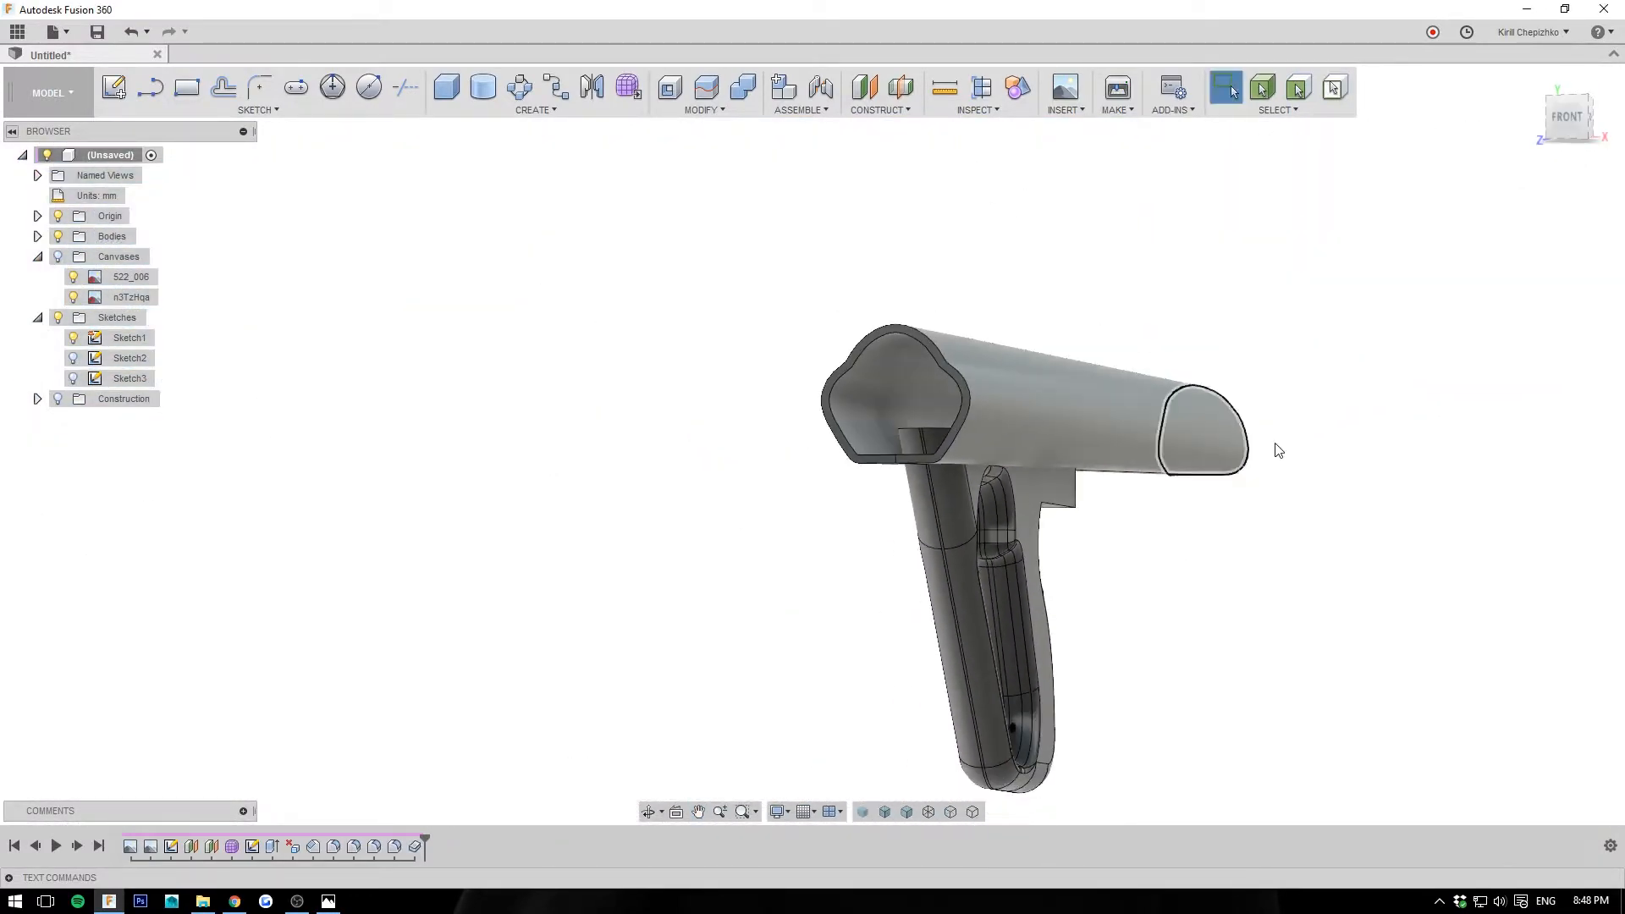
pyautogui.moveTo(1433, 290); pyautogui.dragTo(1420, 243, button='middle')
pyautogui.hotkey('ctrl', 'z')
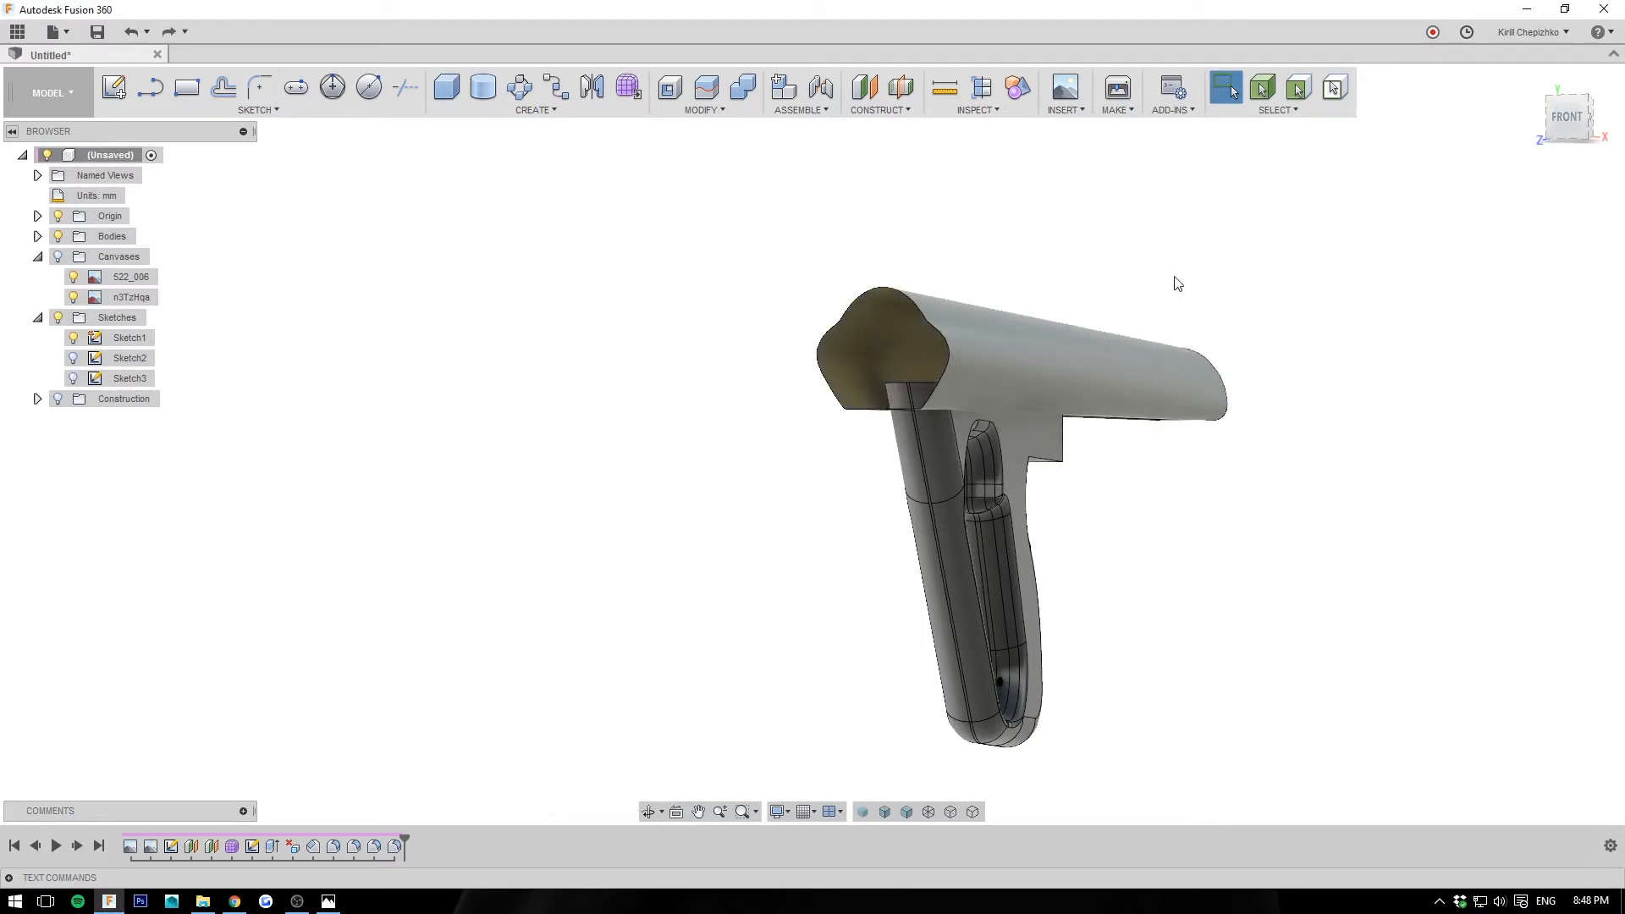
# Step: In the Patch workspace, close the front opening of the upper body with a connected patch as a new body
pyautogui.click(46, 93)
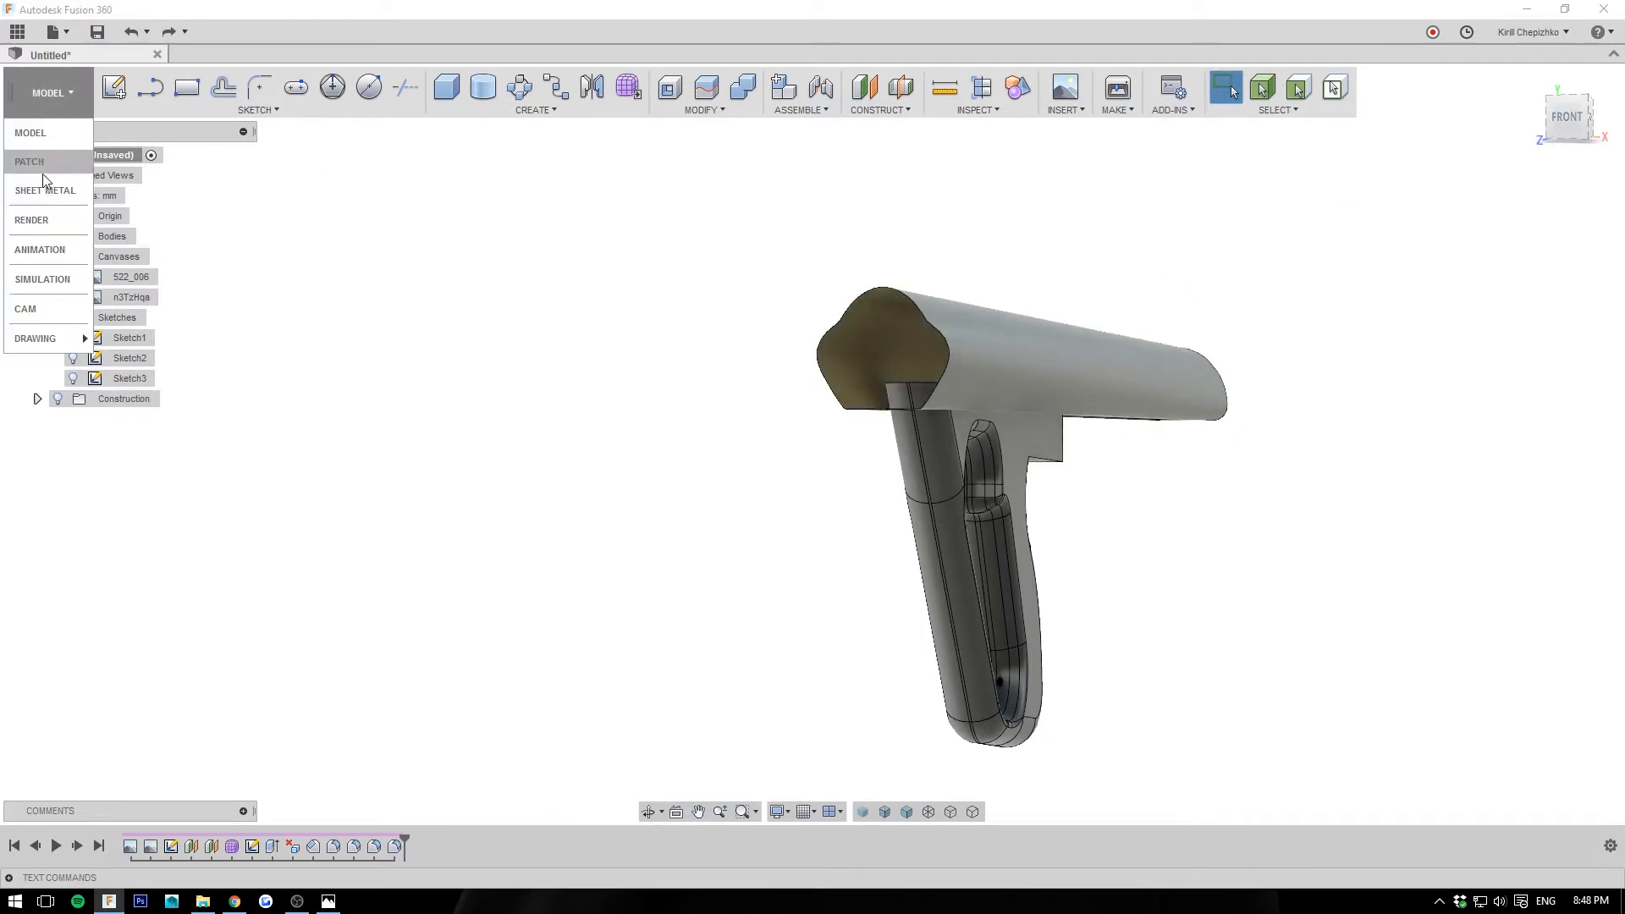
pyautogui.click(43, 172)
pyautogui.moveTo(1560, 133); pyautogui.dragTo(1527, 157)
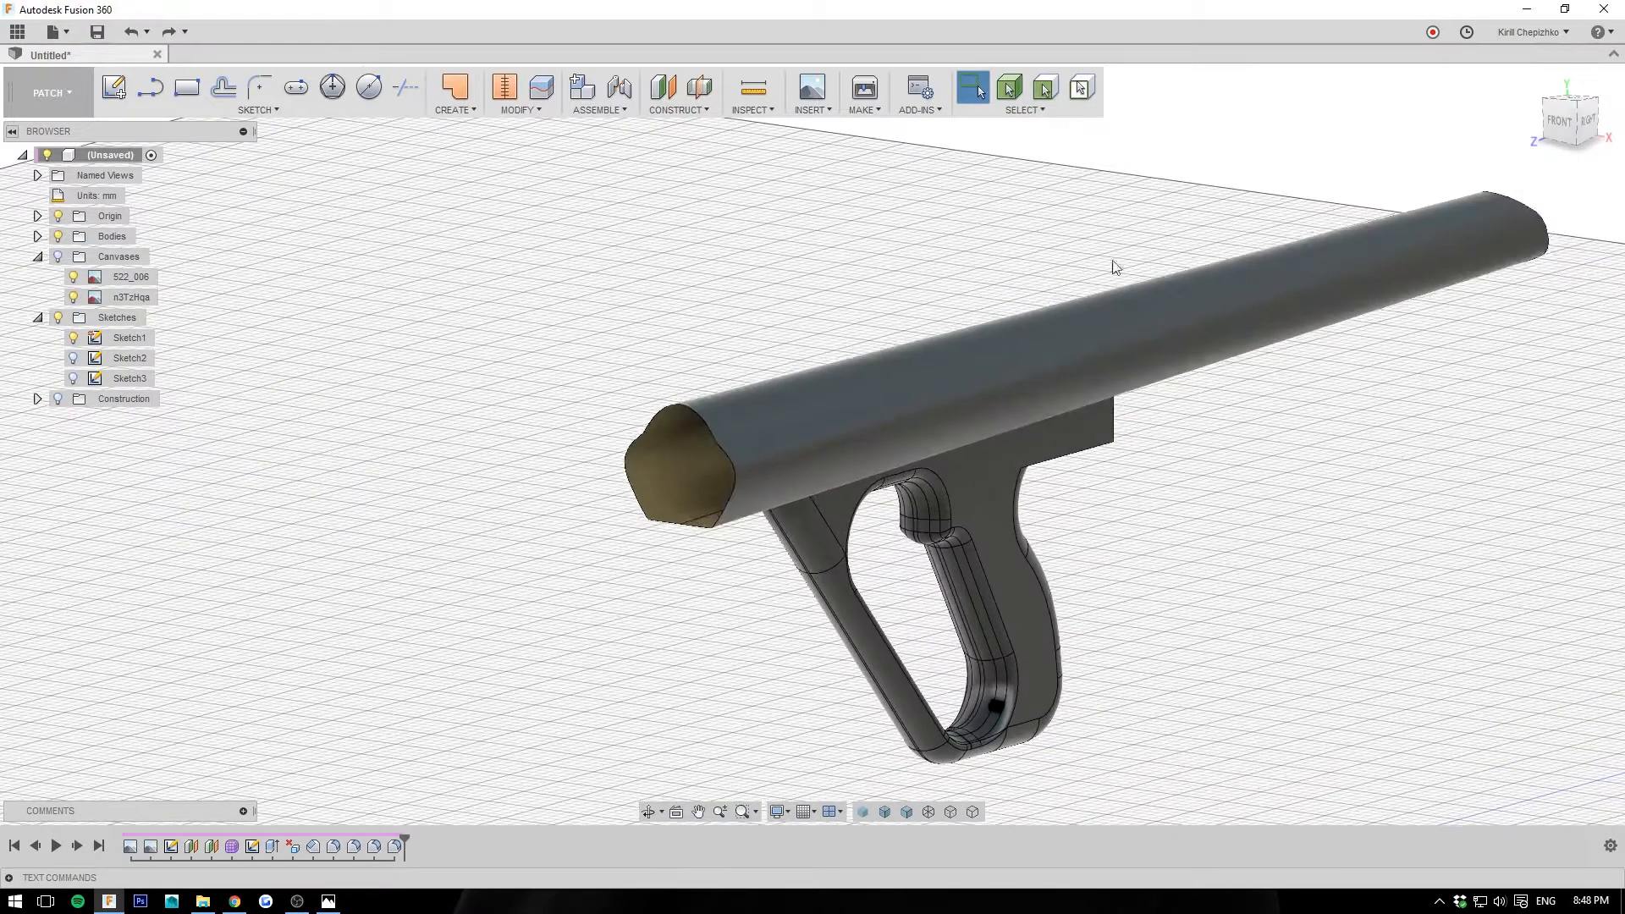
pyautogui.click(719, 450)
pyautogui.click(457, 88)
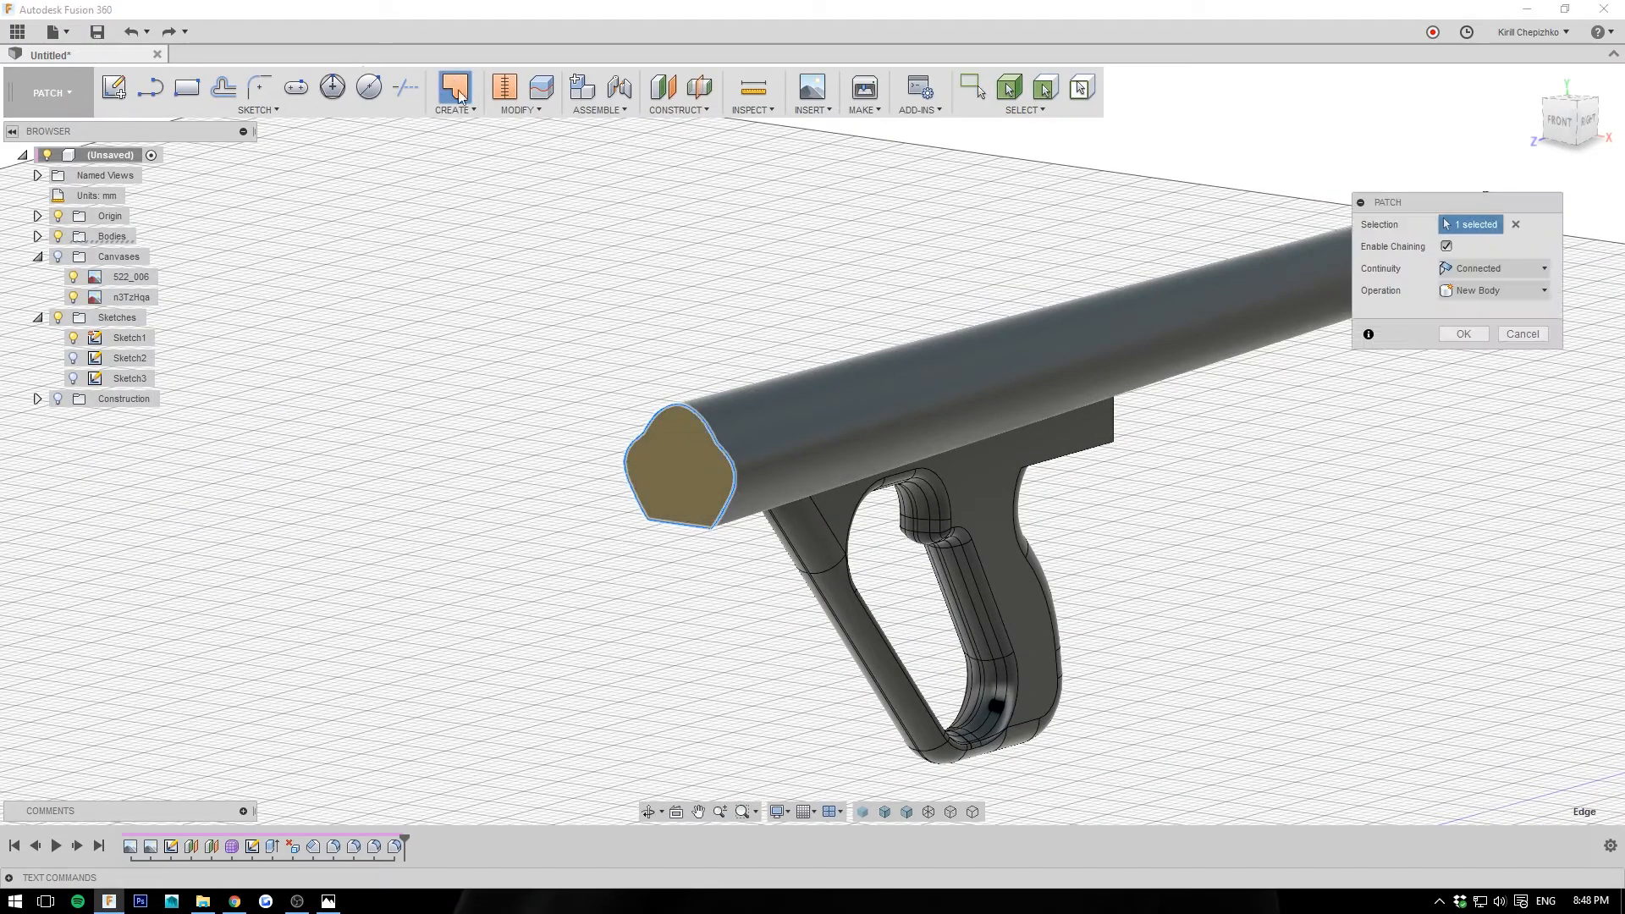
pyautogui.keyDown('shift'); pyautogui.moveTo(1502, 124); pyautogui.dragTo(1173, 316, button='middle'); pyautogui.keyUp('shift')
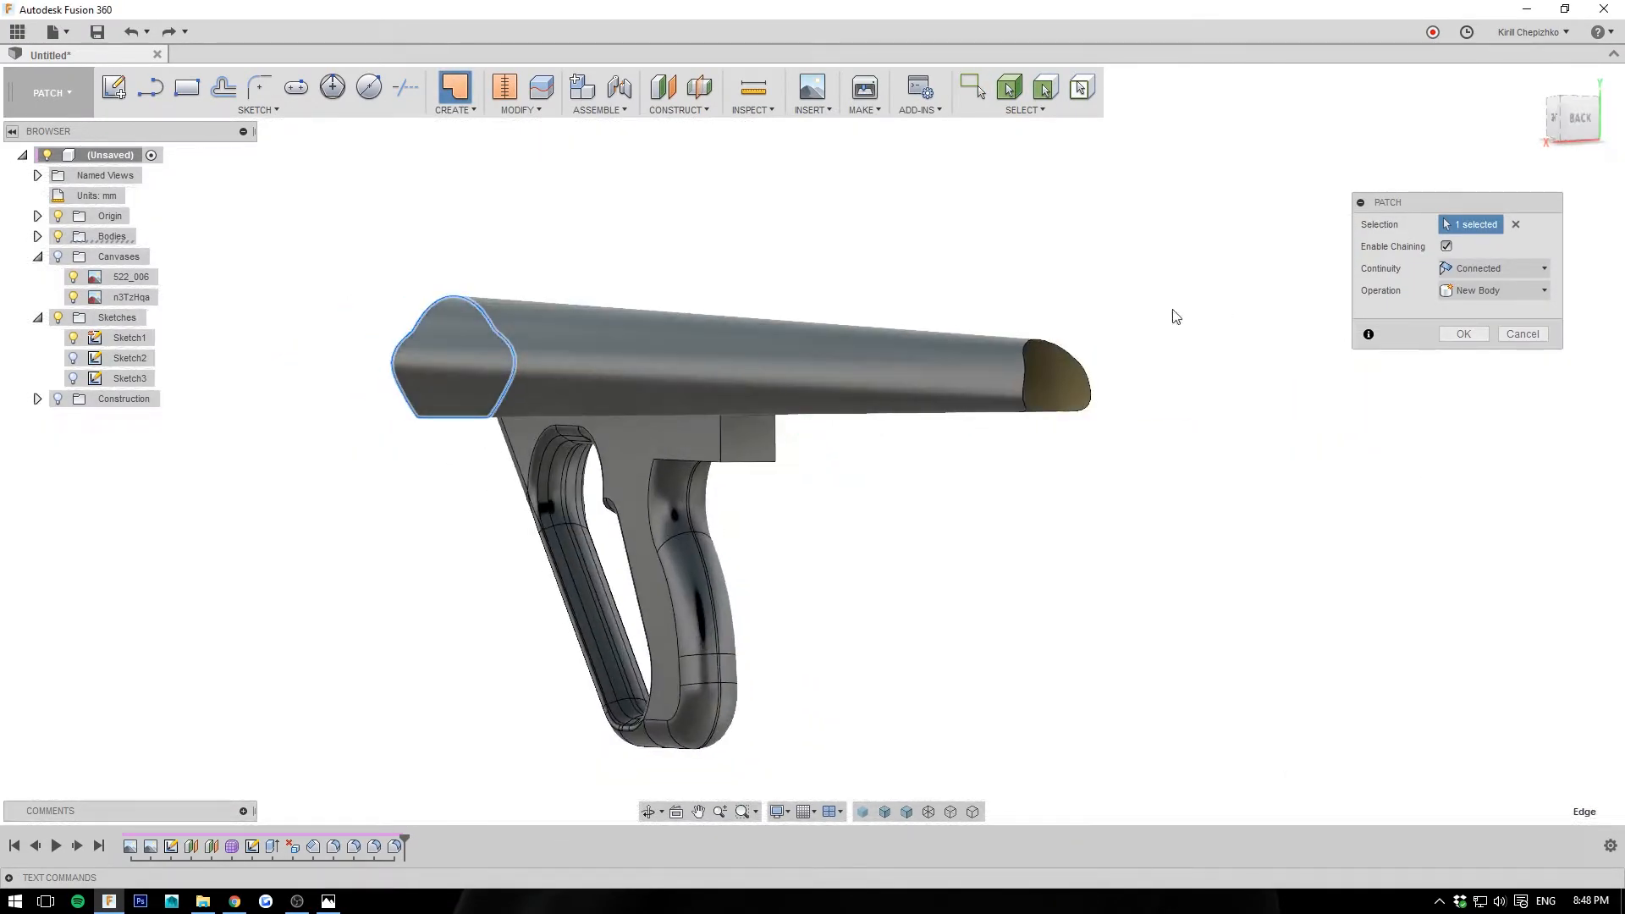
pyautogui.click(1474, 342)
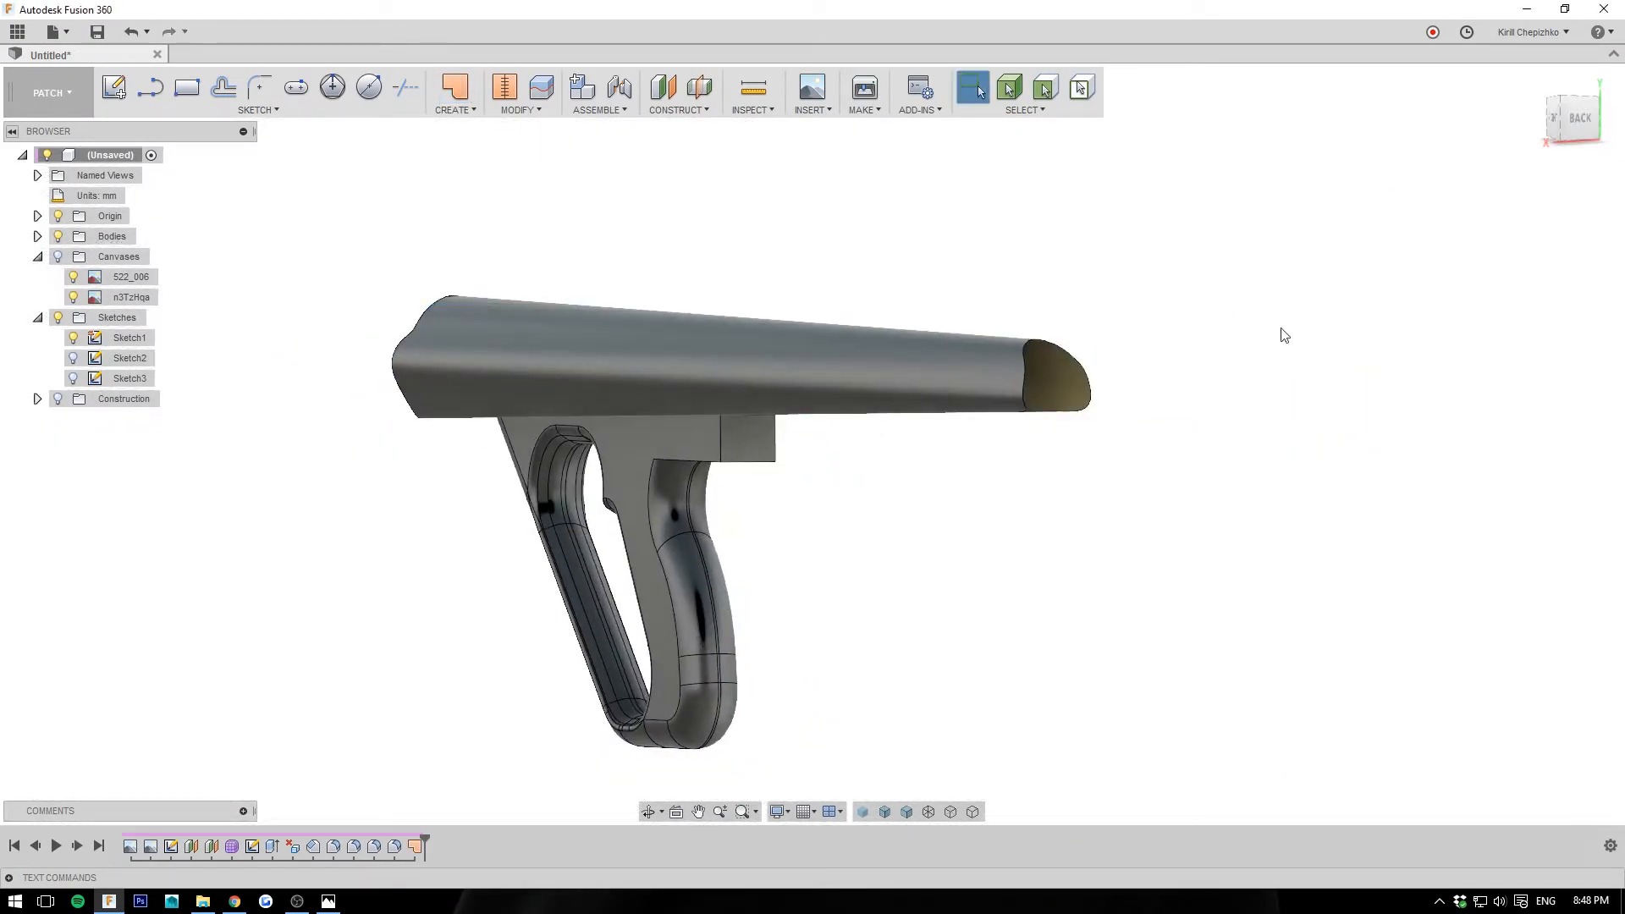
# Step: Try a connected patch on the rear opening of the upper body, inspect its shape from below, and cancel
pyautogui.click(1023, 374)
pyautogui.click(449, 90)
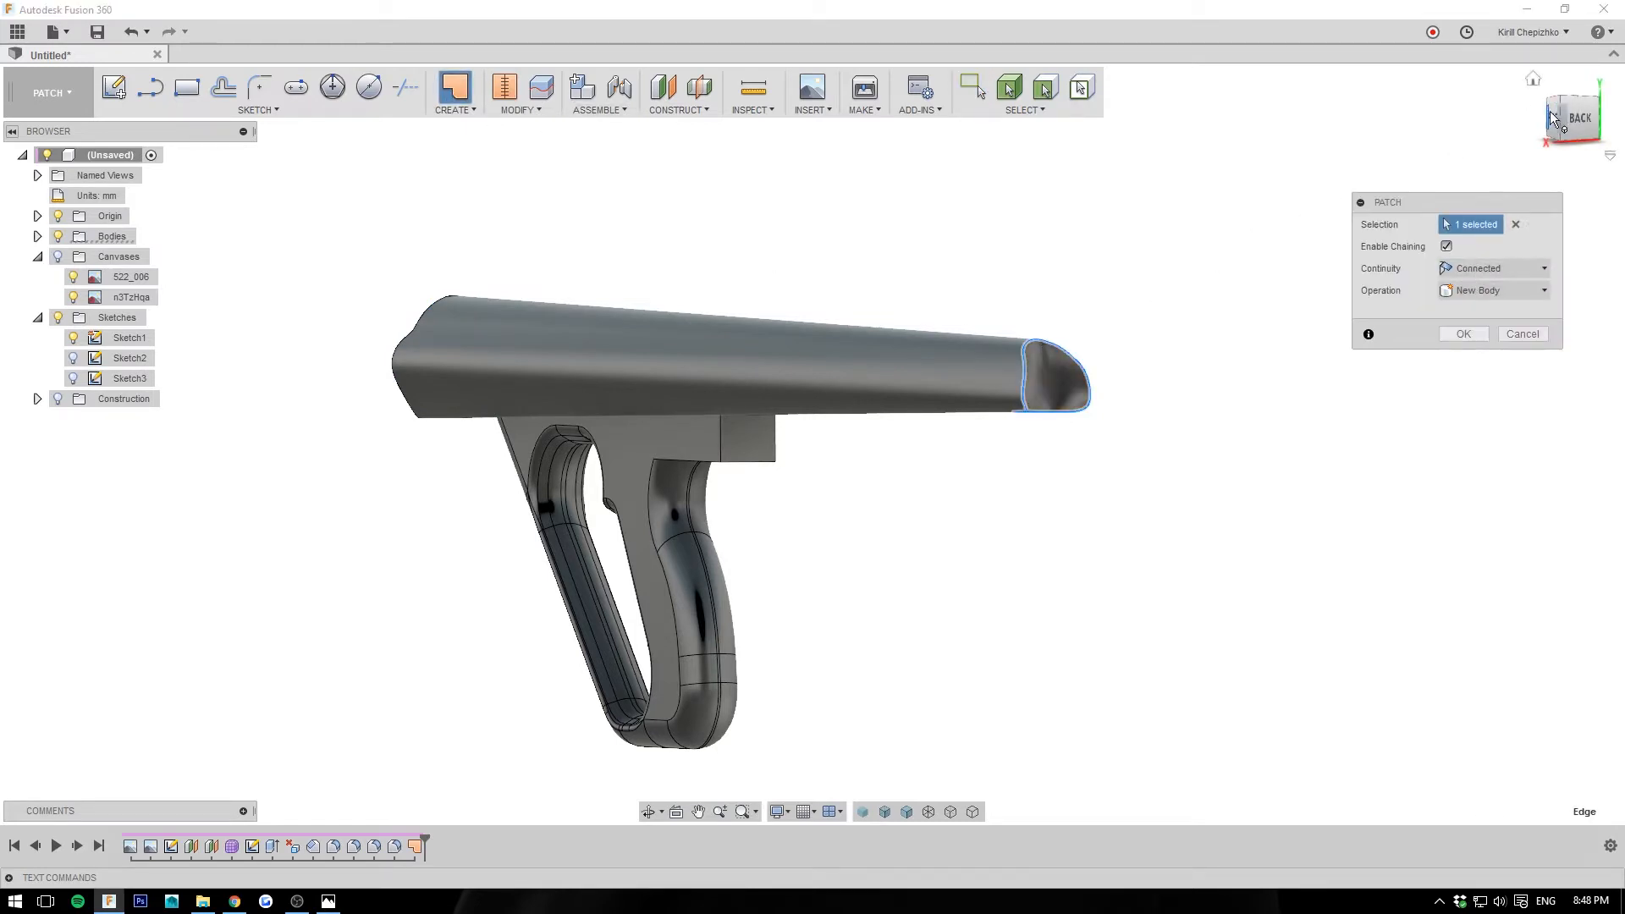
pyautogui.moveTo(1563, 136); pyautogui.dragTo(1571, 89)
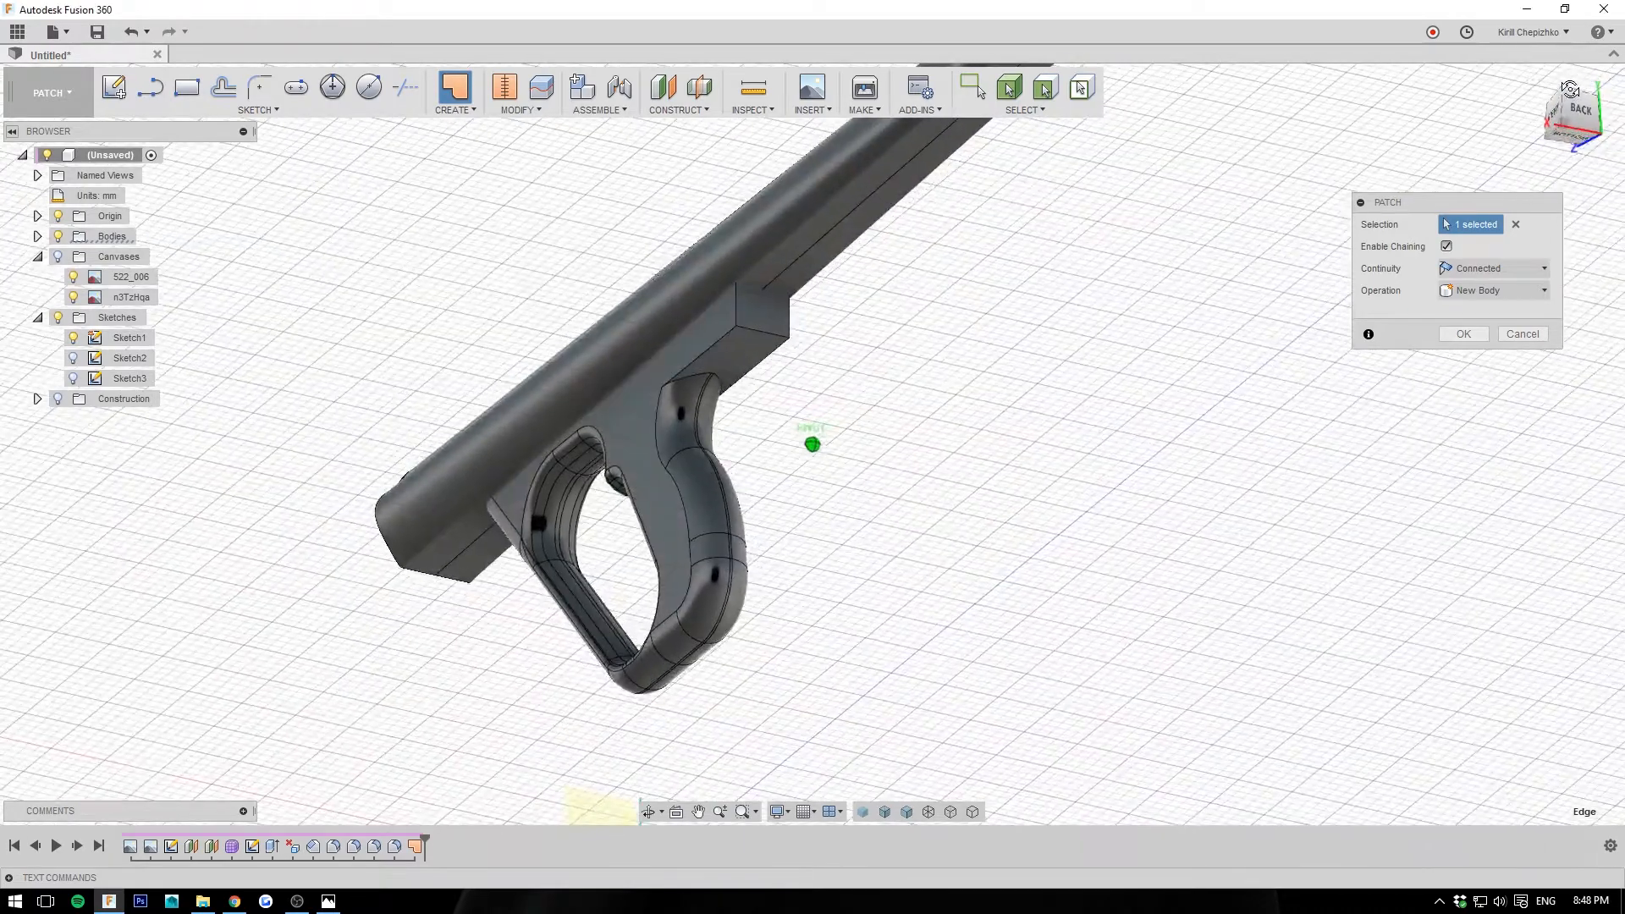
pyautogui.moveTo(1153, 342); pyautogui.dragTo(1081, 668, button='middle')
pyautogui.scroll(5, 1018, 470)
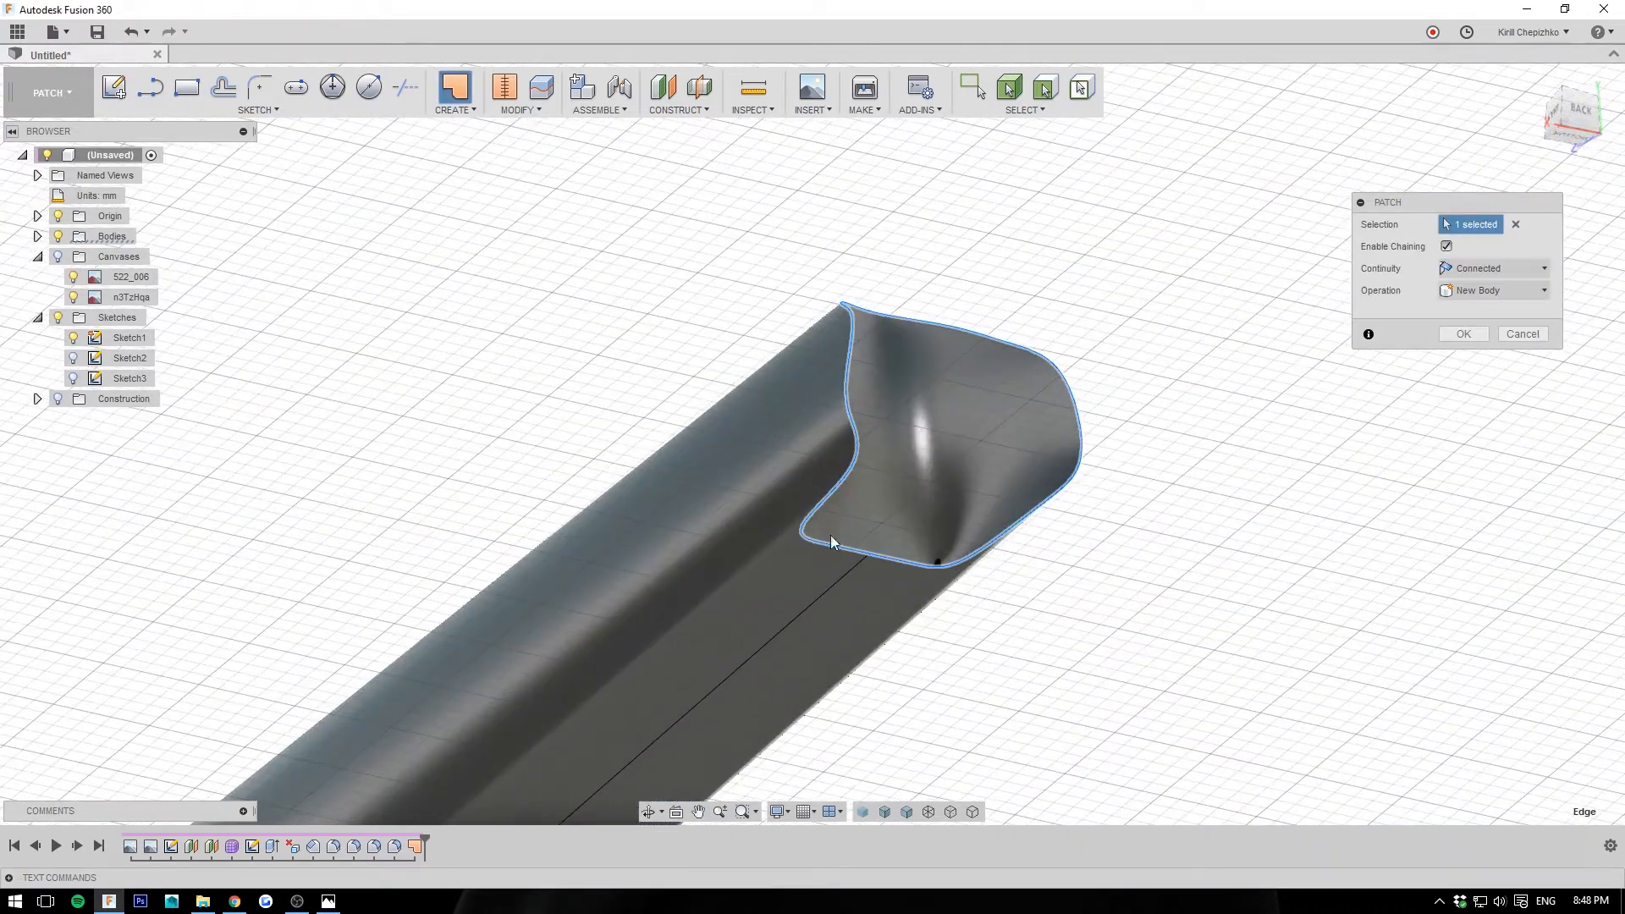
pyautogui.click(1515, 335)
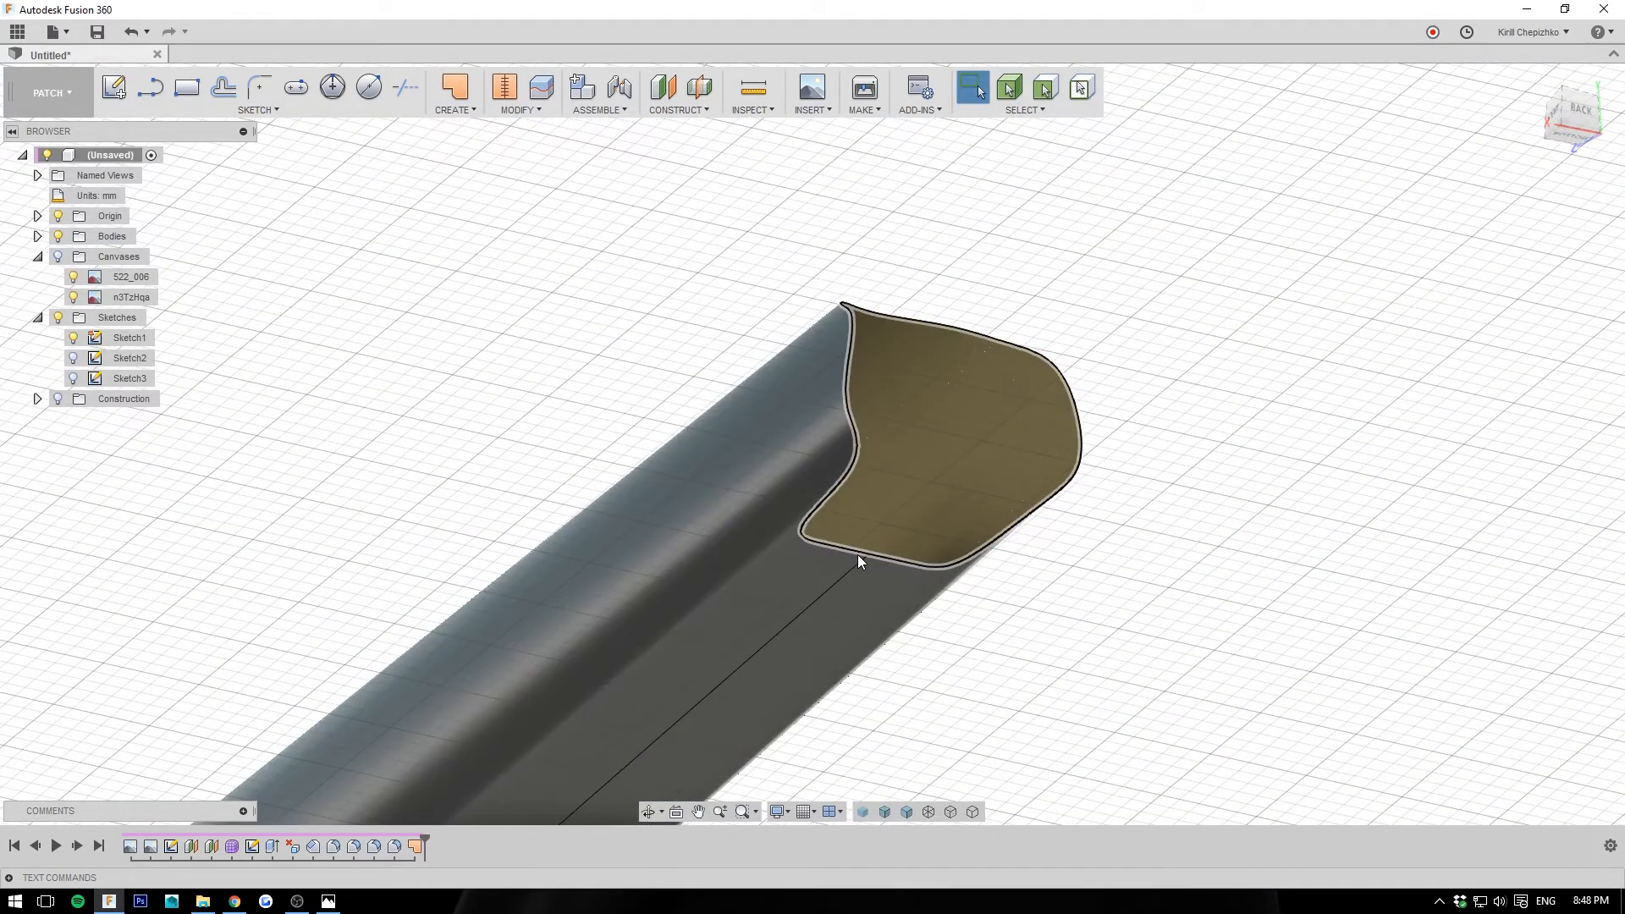
pyautogui.scroll(-2, 1271, 334)
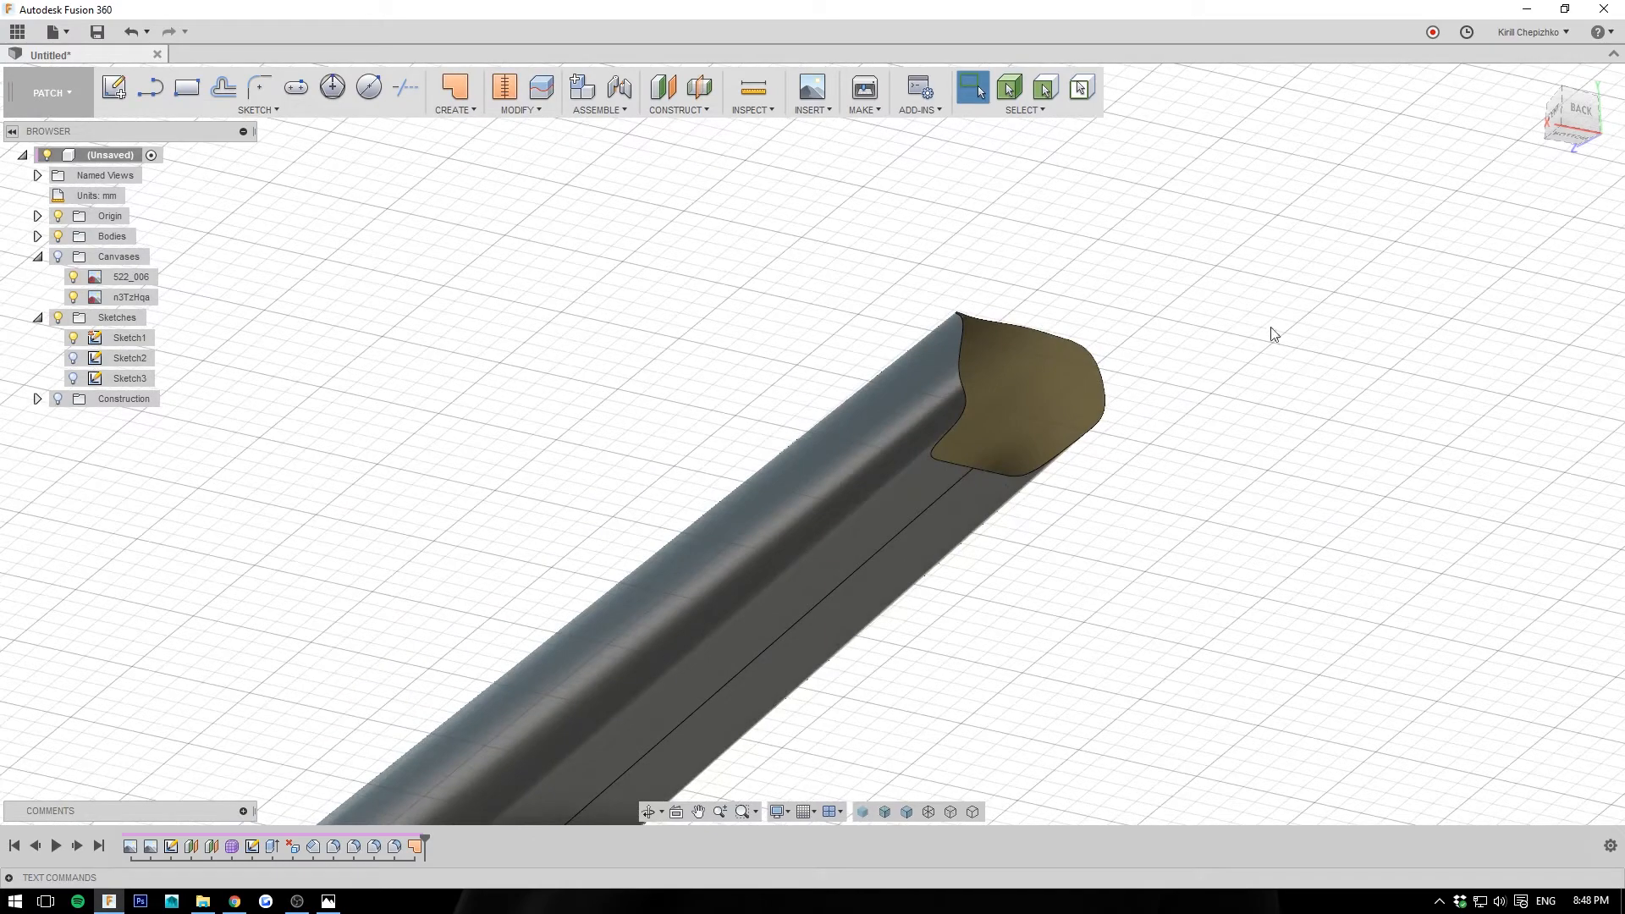
# Step: Open the upper body's sculpted form feature for editing, with the underside of its rear end in view
pyautogui.click(1555, 118)
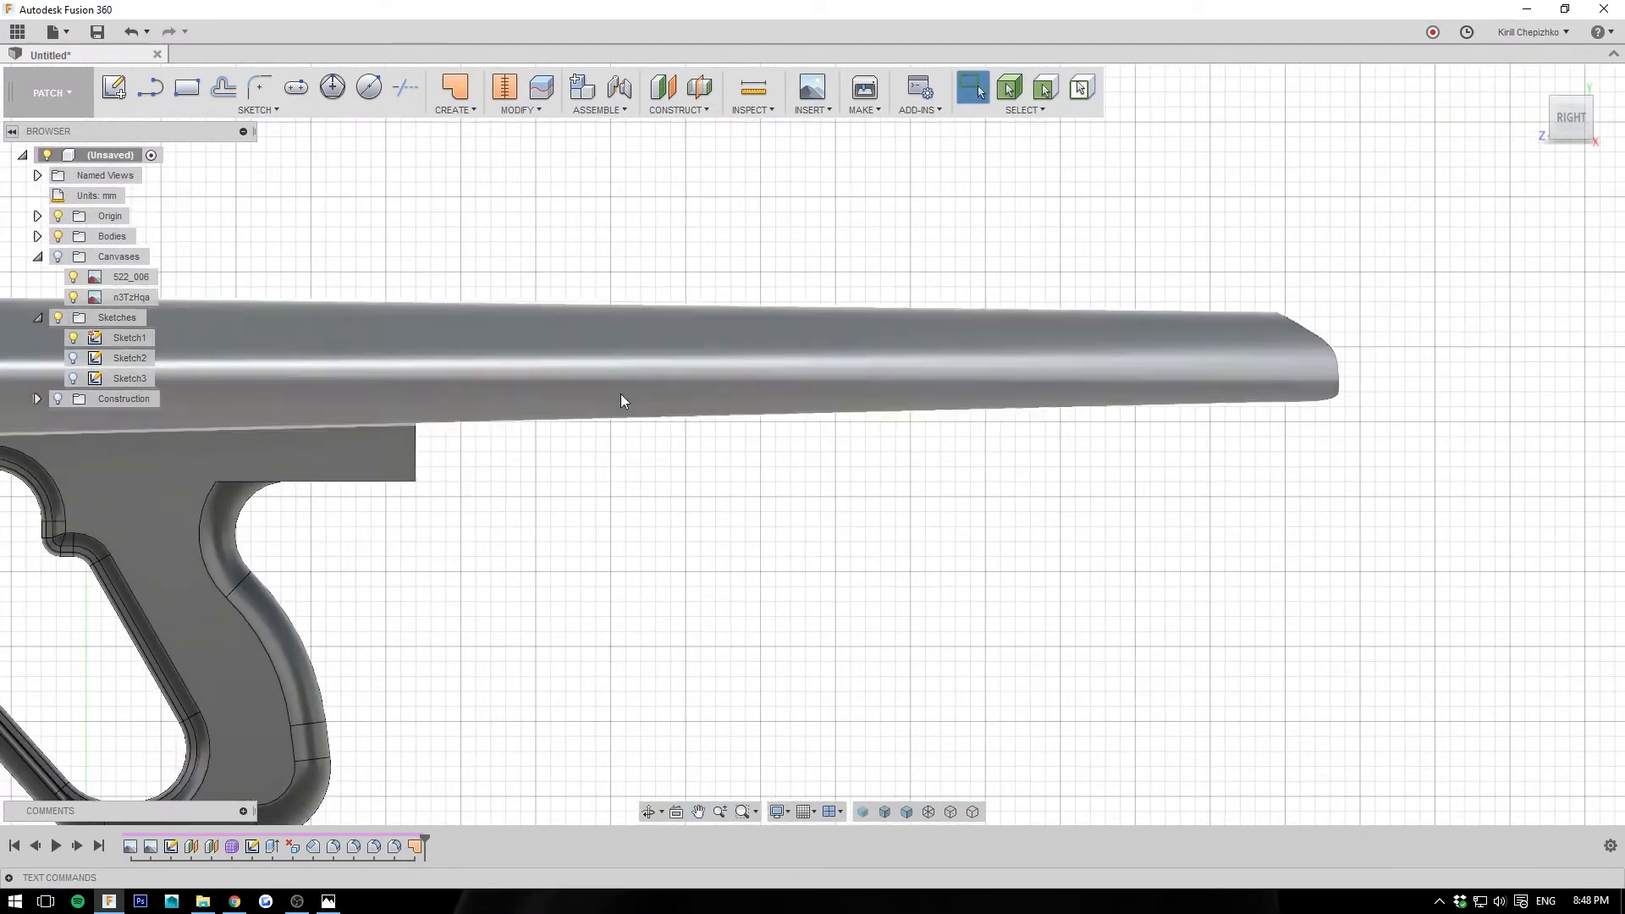
pyautogui.click(222, 846)
pyautogui.rightClick(222, 847)
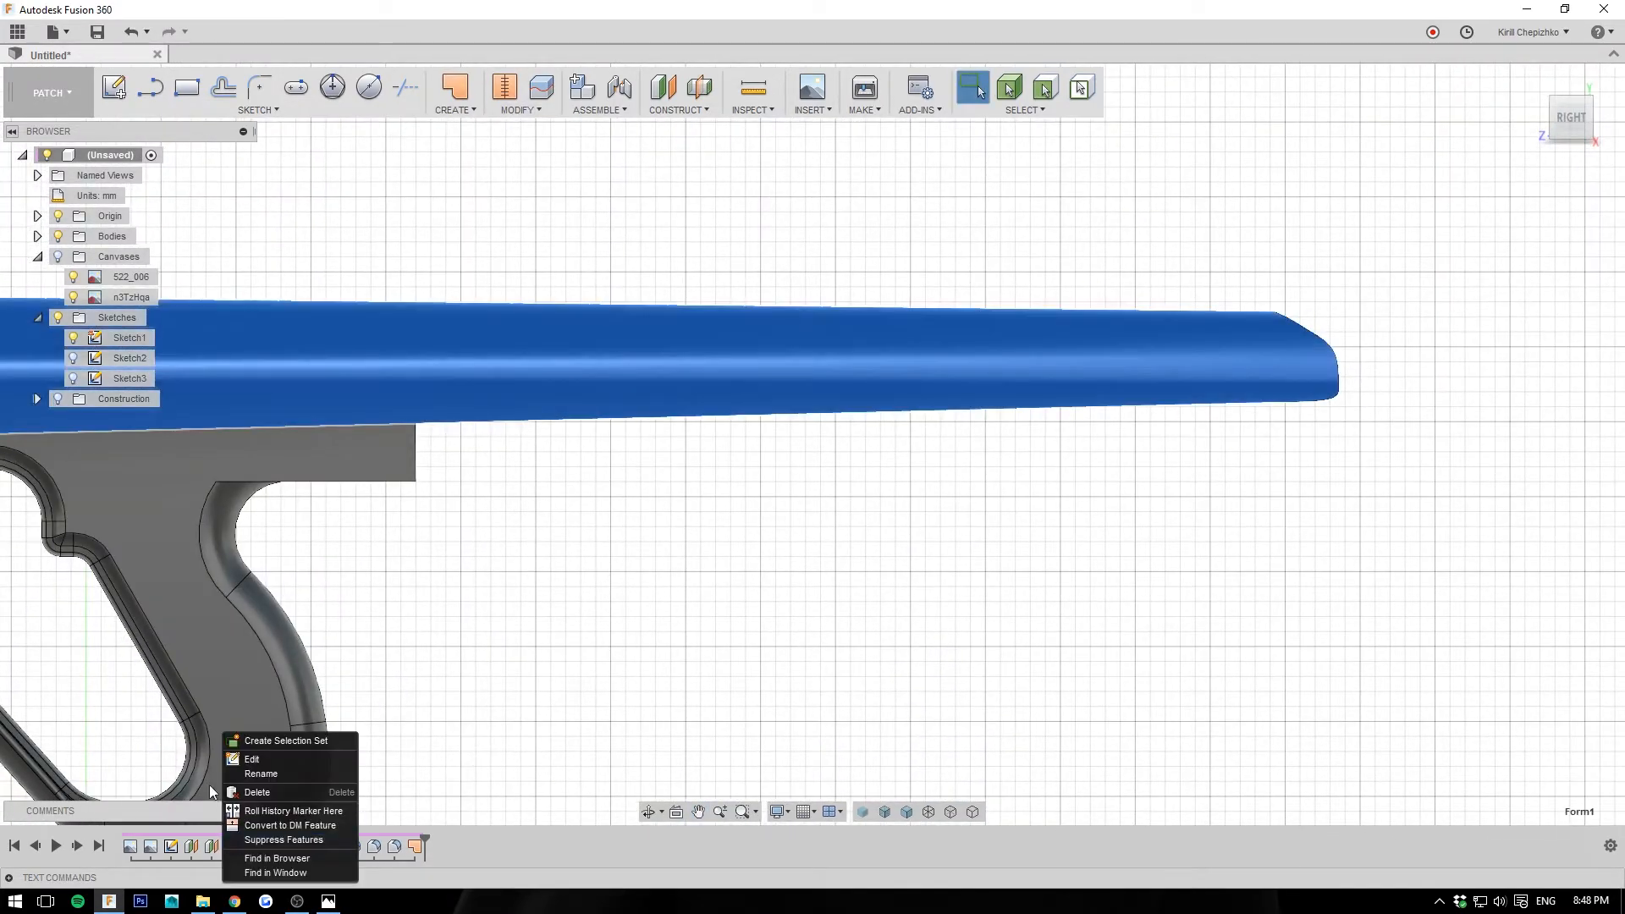
pyautogui.click(259, 761)
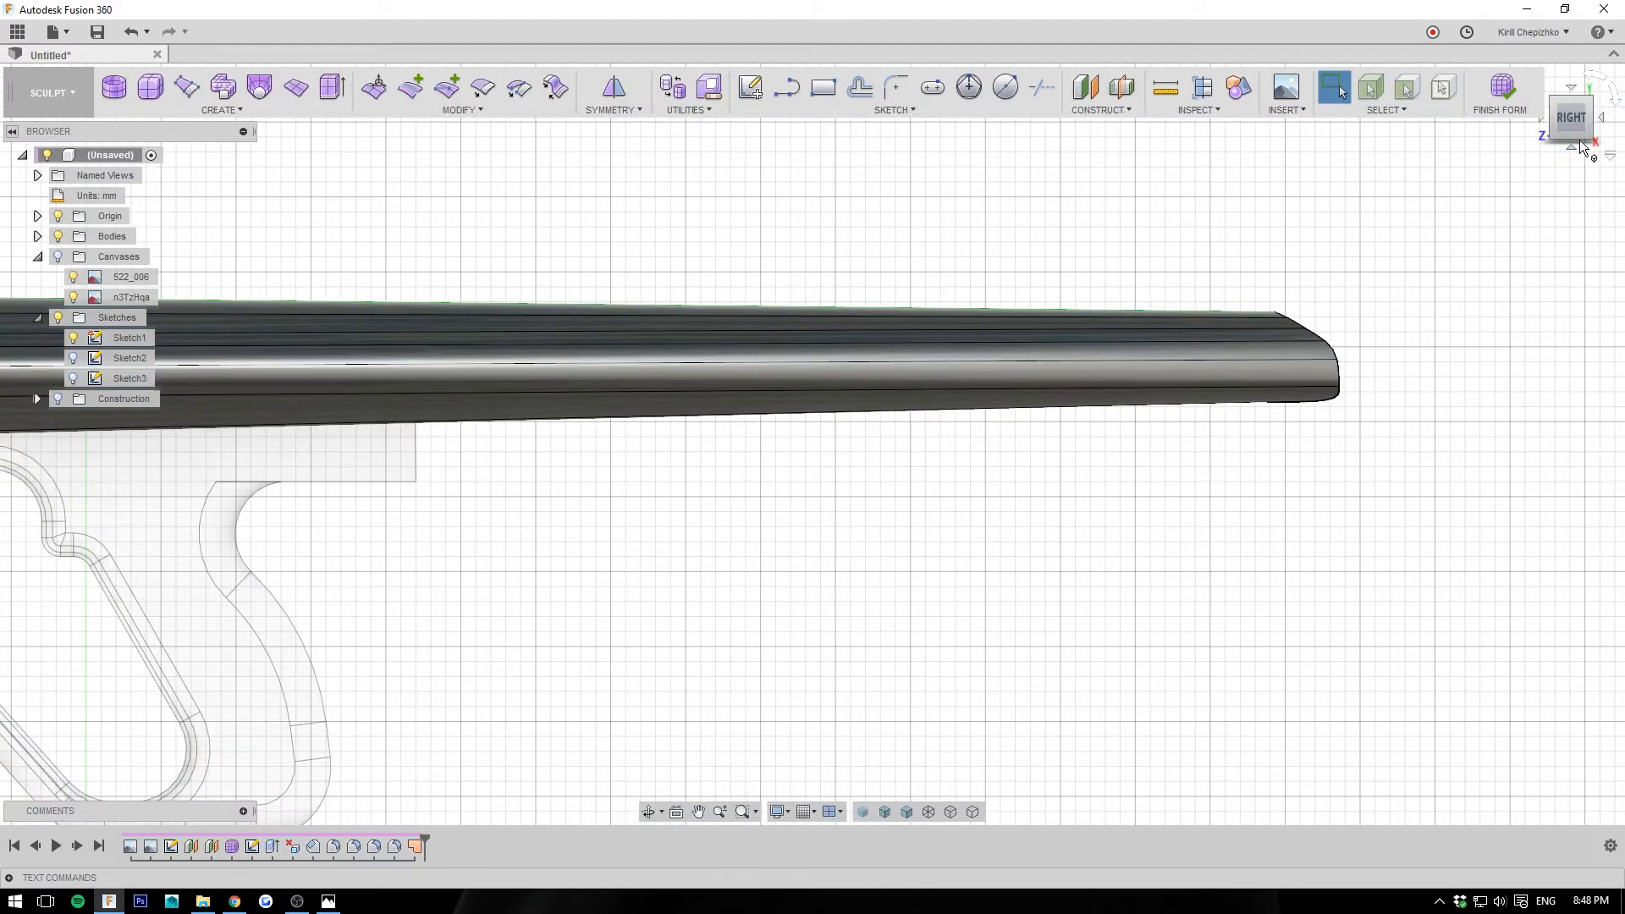
pyautogui.moveTo(1579, 144); pyautogui.dragTo(1523, 106)
pyautogui.moveTo(1239, 448); pyautogui.dragTo(1222, 602, button='middle')
pyautogui.scroll(5, 1024, 440)
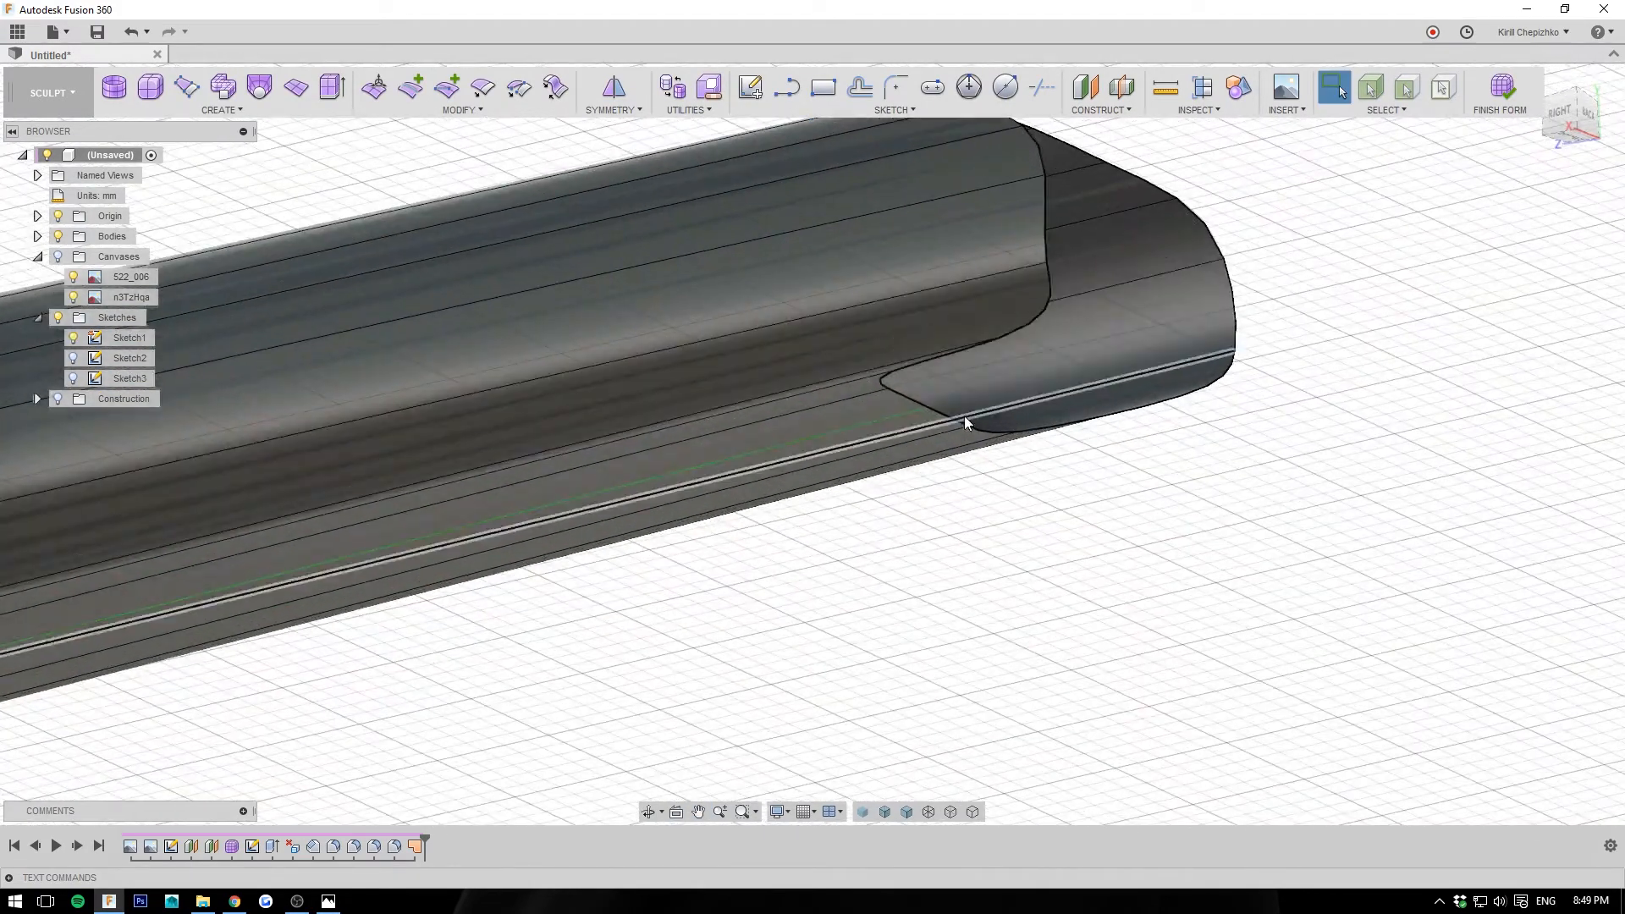
# Step: Move the lower edges of the form's rear opening backward, straighten the underside of the end, and finish the form
pyautogui.click(965, 422)
pyautogui.rightClick(937, 415)
pyautogui.click(962, 404)
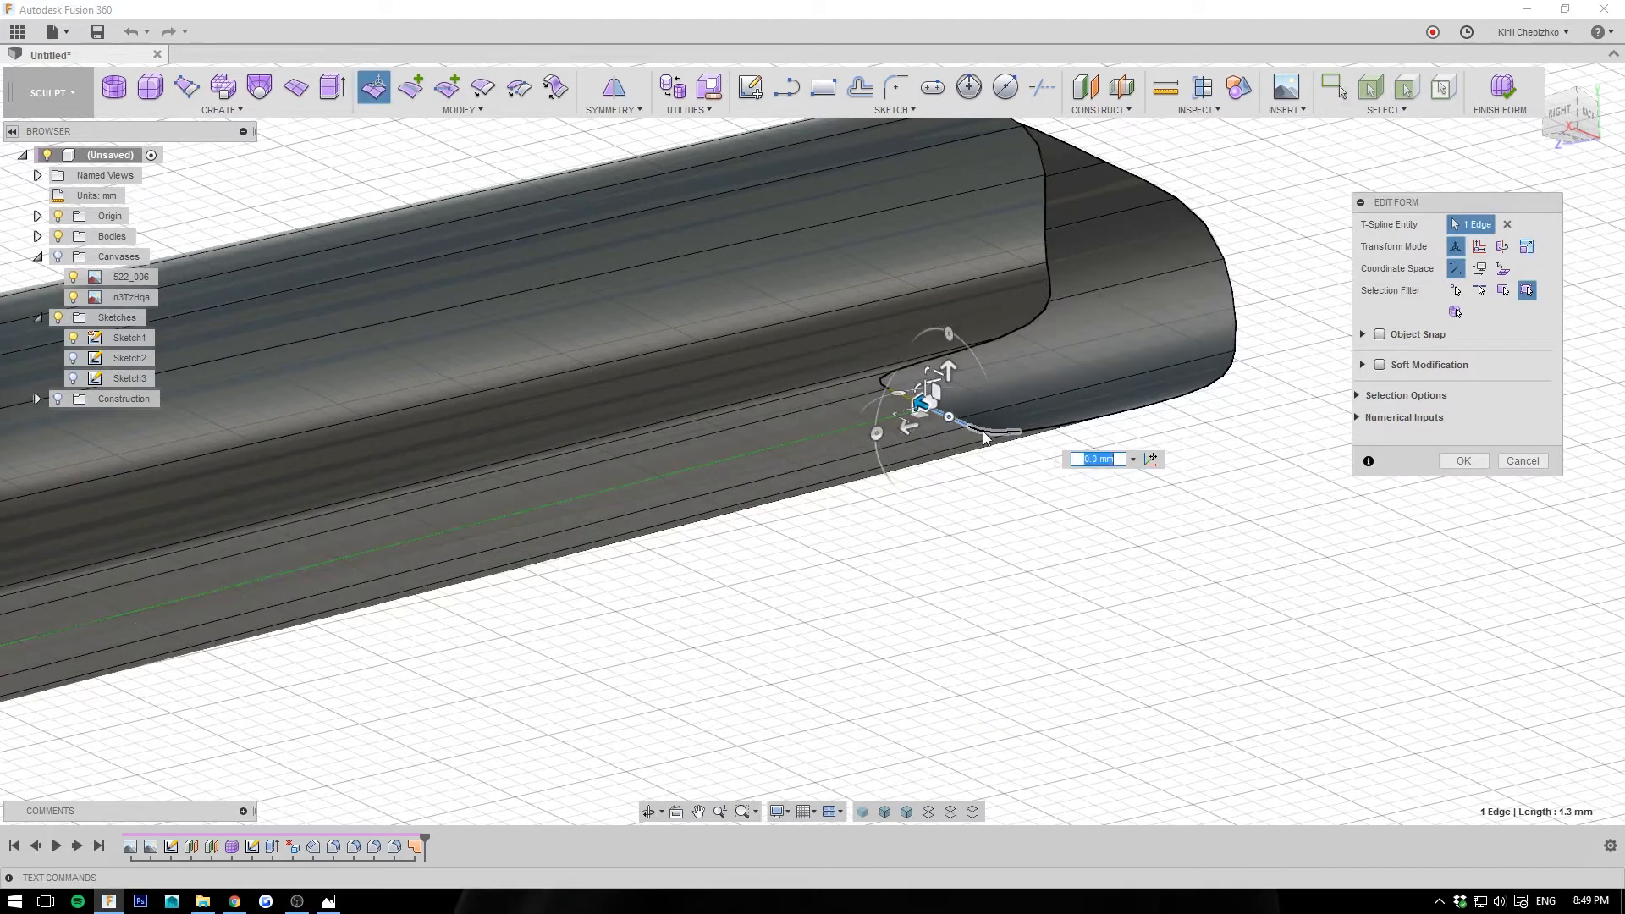
pyautogui.click(984, 436)
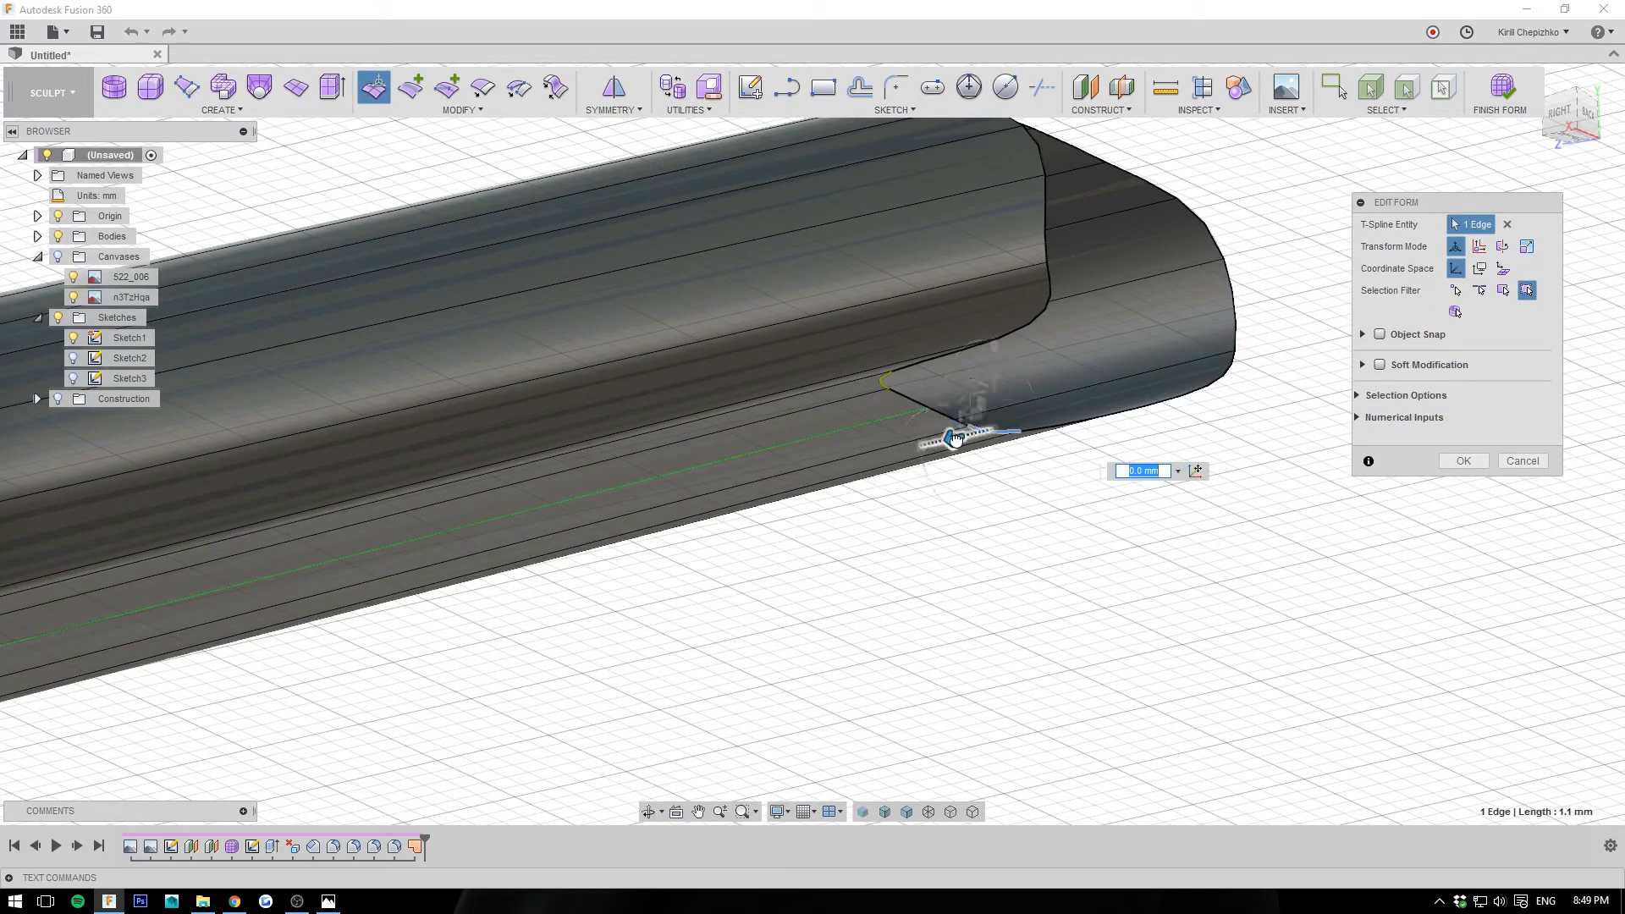
pyautogui.moveTo(955, 438); pyautogui.dragTo(1138, 419)
pyautogui.keyDown('ctrl'); pyautogui.click(906, 399); pyautogui.keyUp('ctrl')
pyautogui.click(1471, 465)
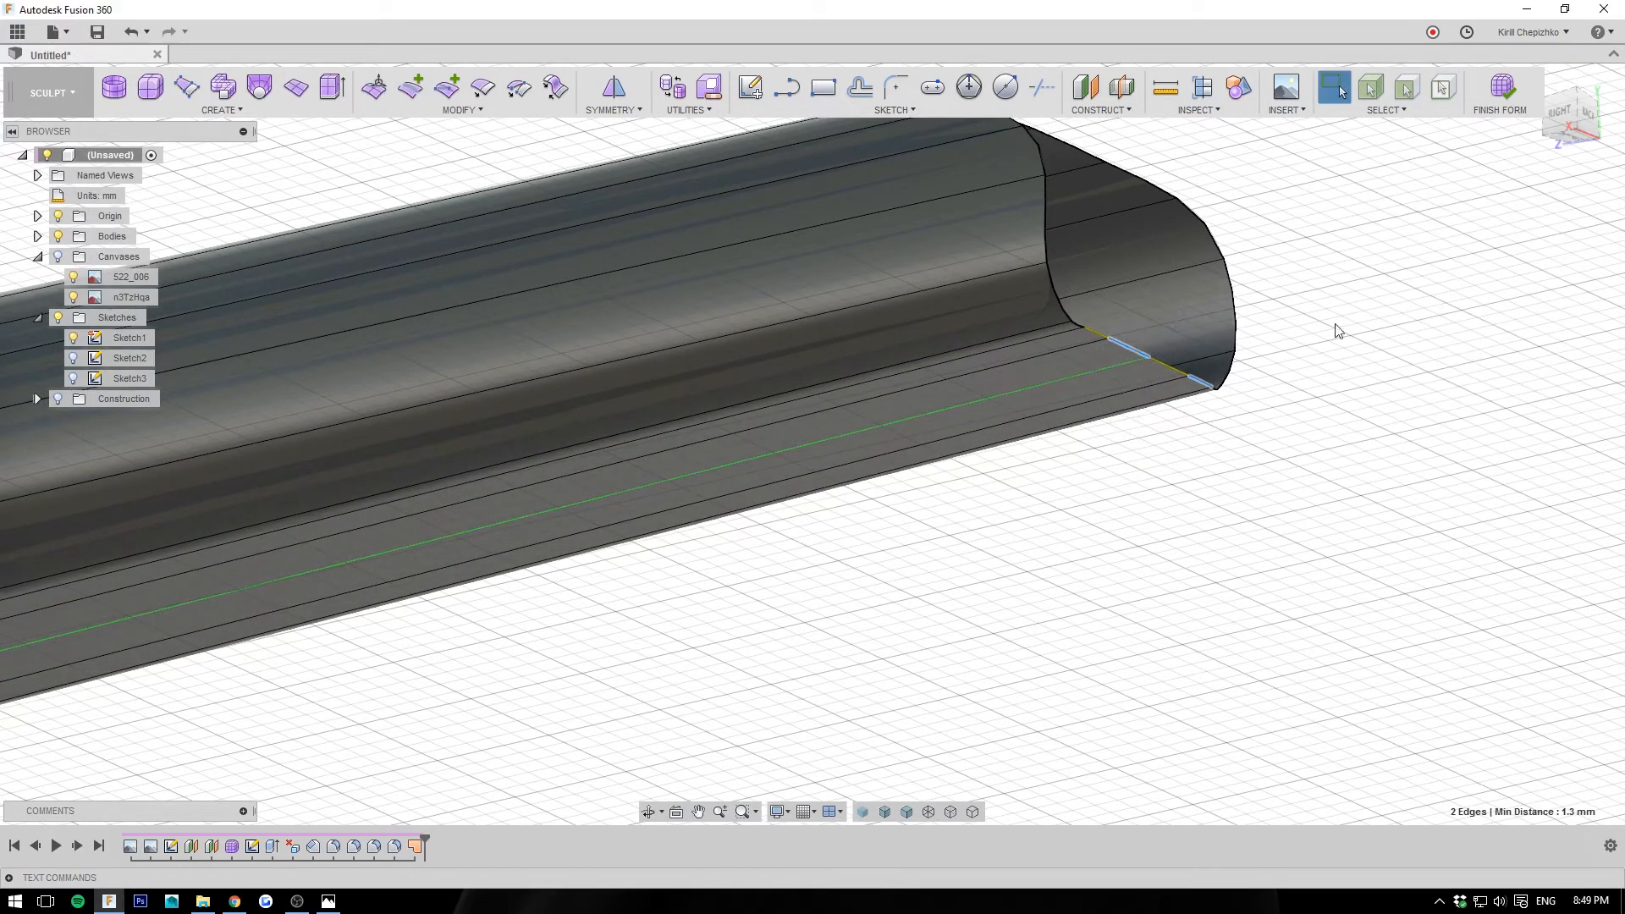
pyautogui.click(1500, 88)
# Step: Close the reshaped rear opening of the upper body with a connected patch as a new body in the Patch workspace
pyautogui.scroll(-8, 1216, 358)
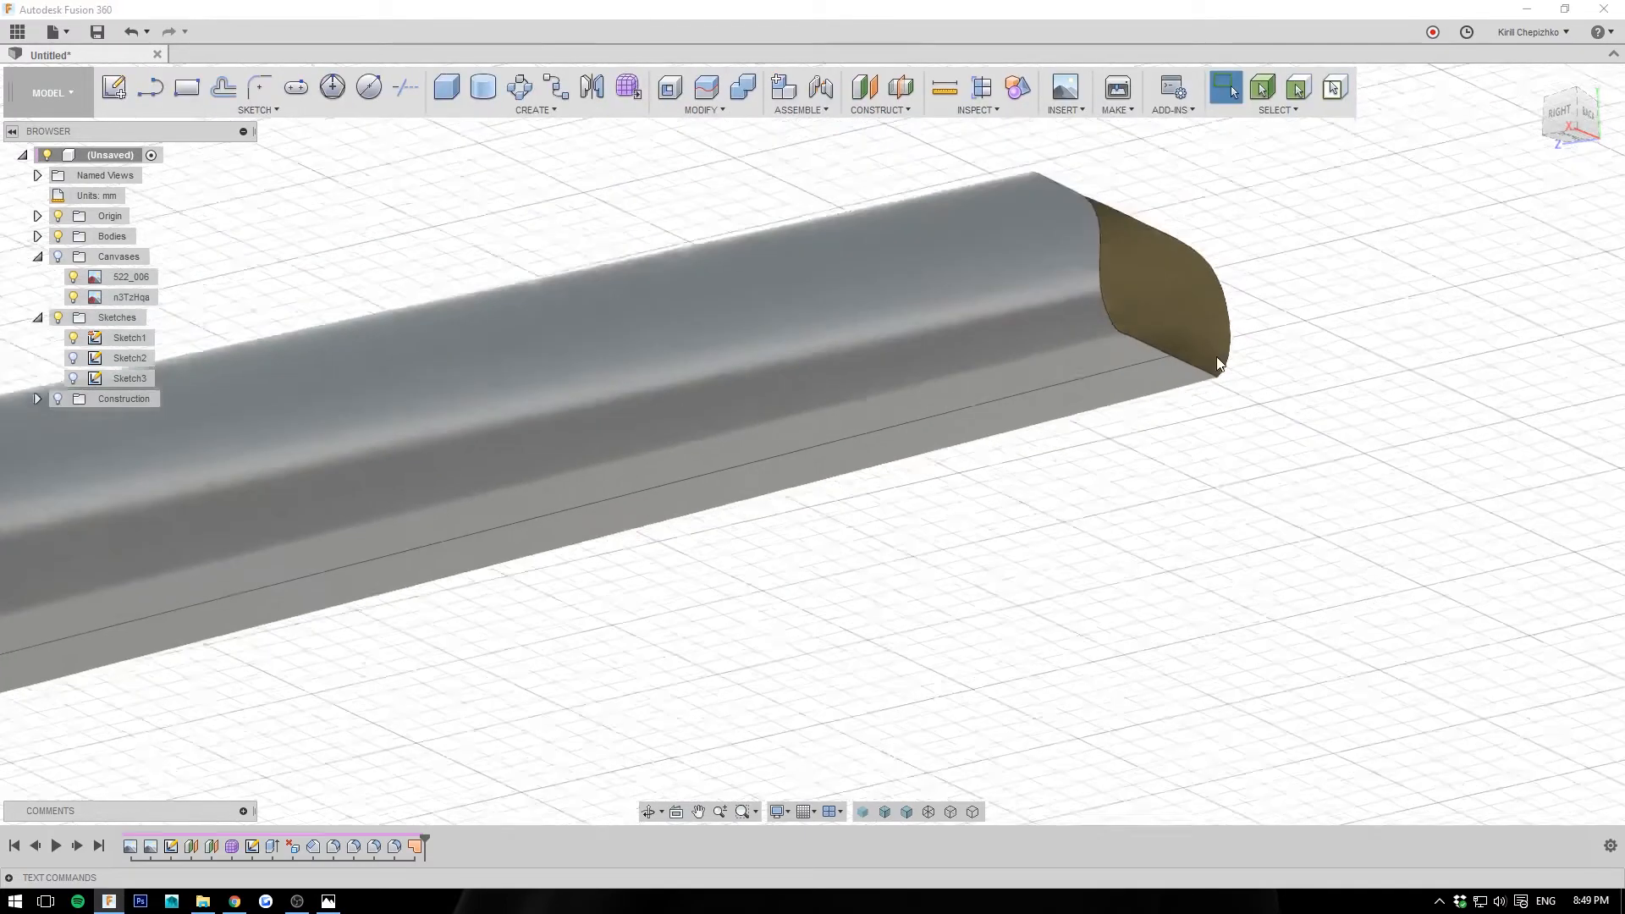
pyautogui.scroll(6, 1074, 333)
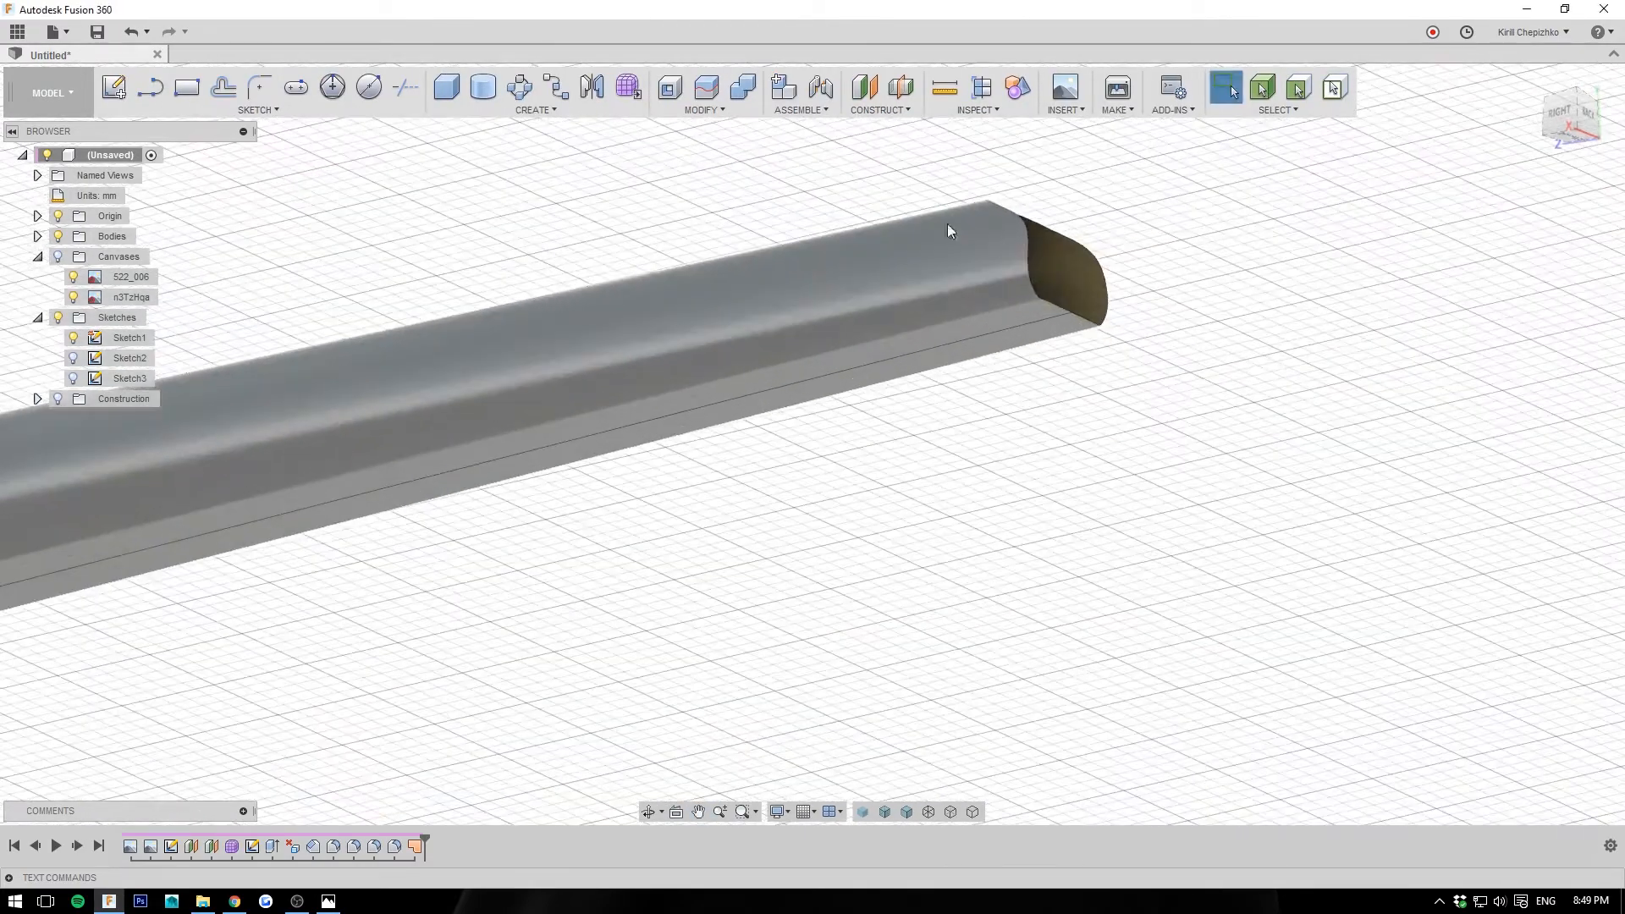
pyautogui.click(53, 94)
pyautogui.click(31, 162)
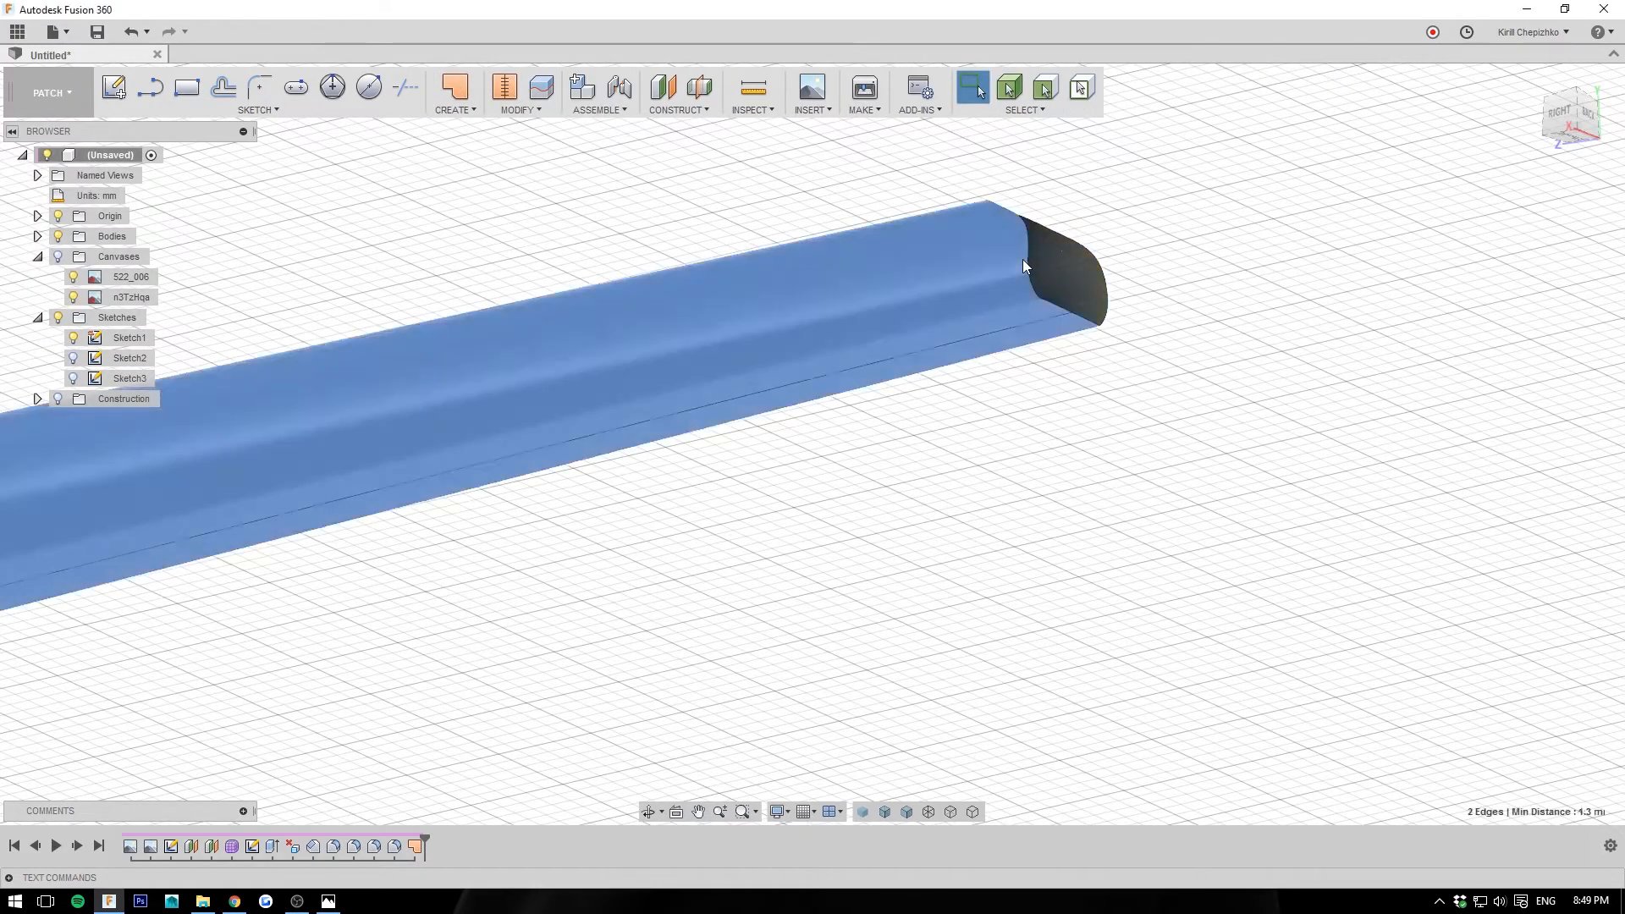
pyautogui.click(1022, 259)
pyautogui.click(1024, 257)
pyautogui.click(465, 89)
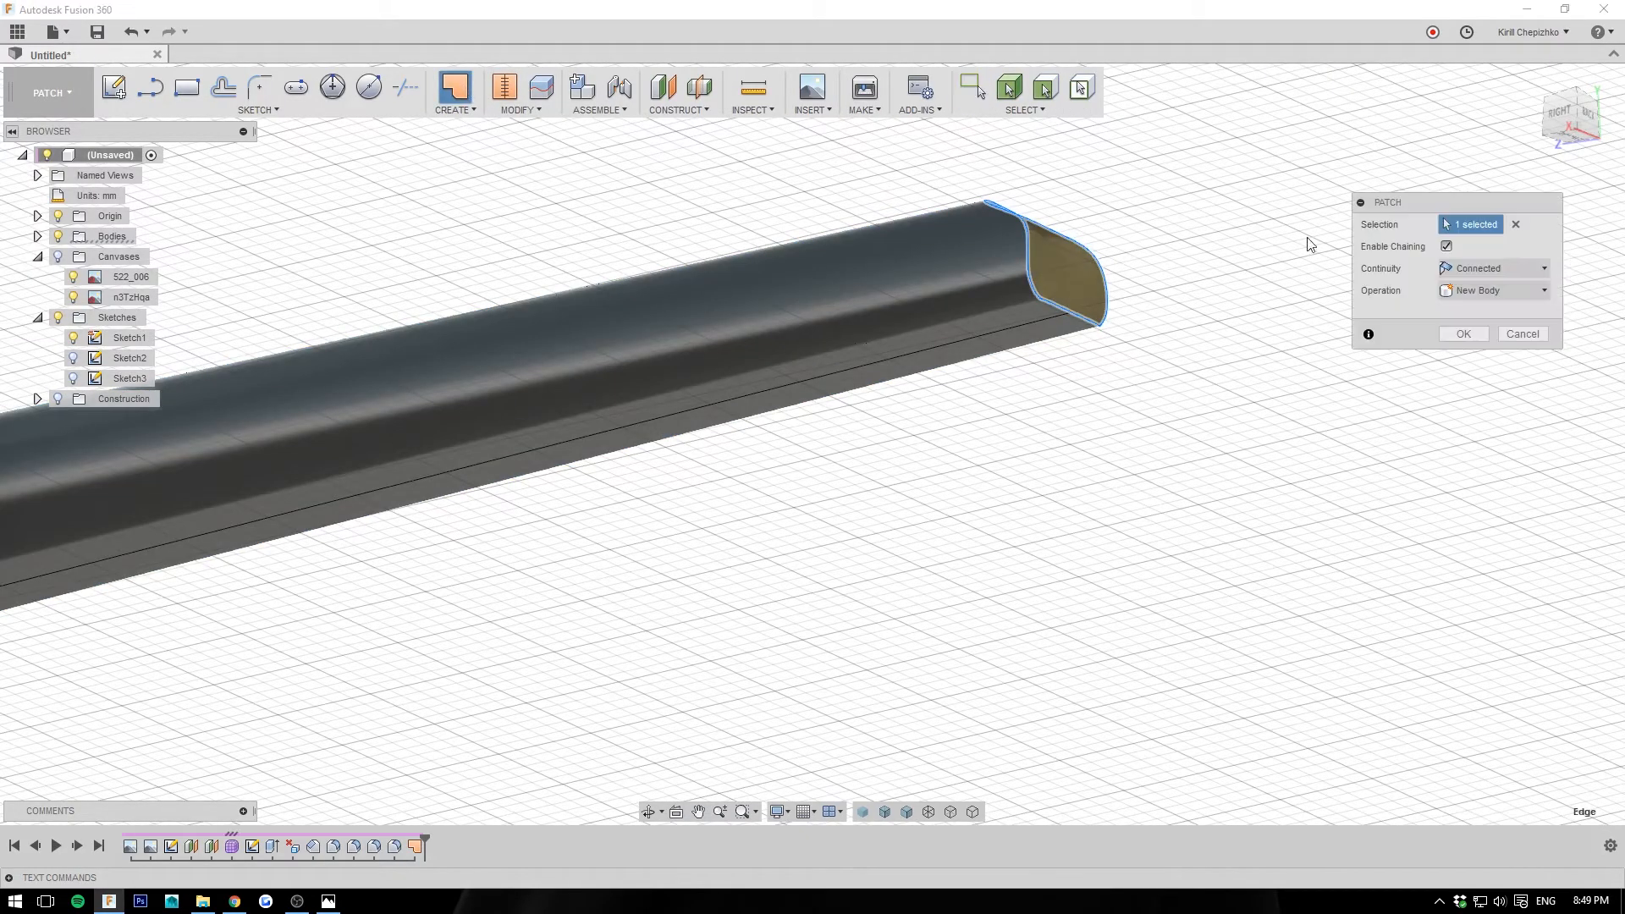
pyautogui.click(1559, 115)
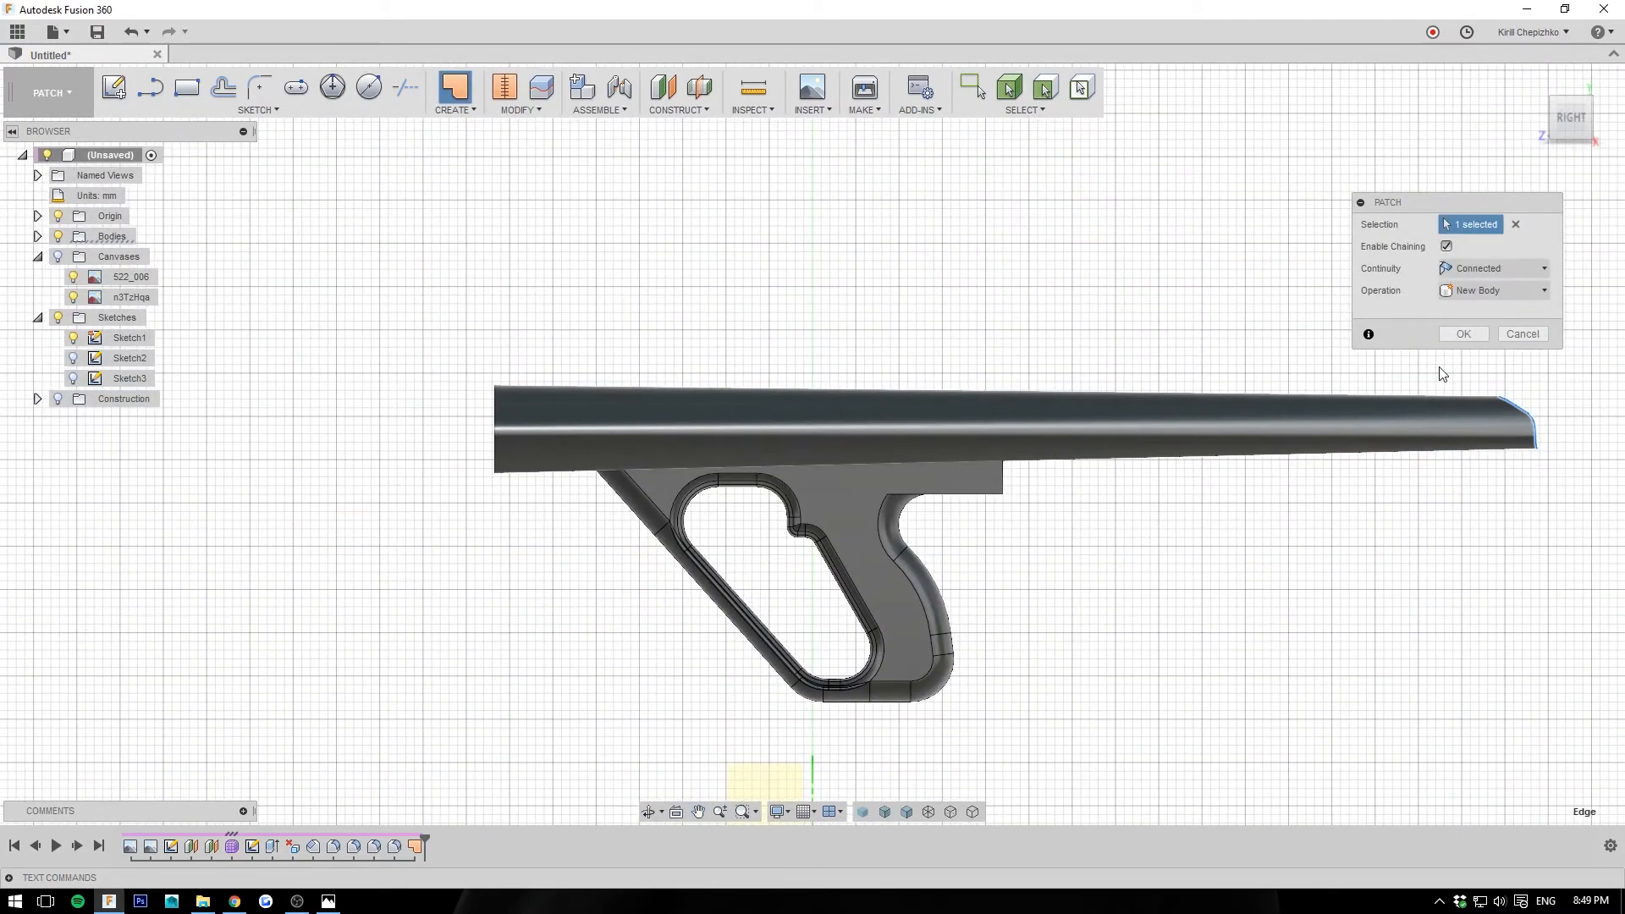
pyautogui.click(1447, 337)
pyautogui.moveTo(1285, 292); pyautogui.dragTo(1007, 258, button='middle')
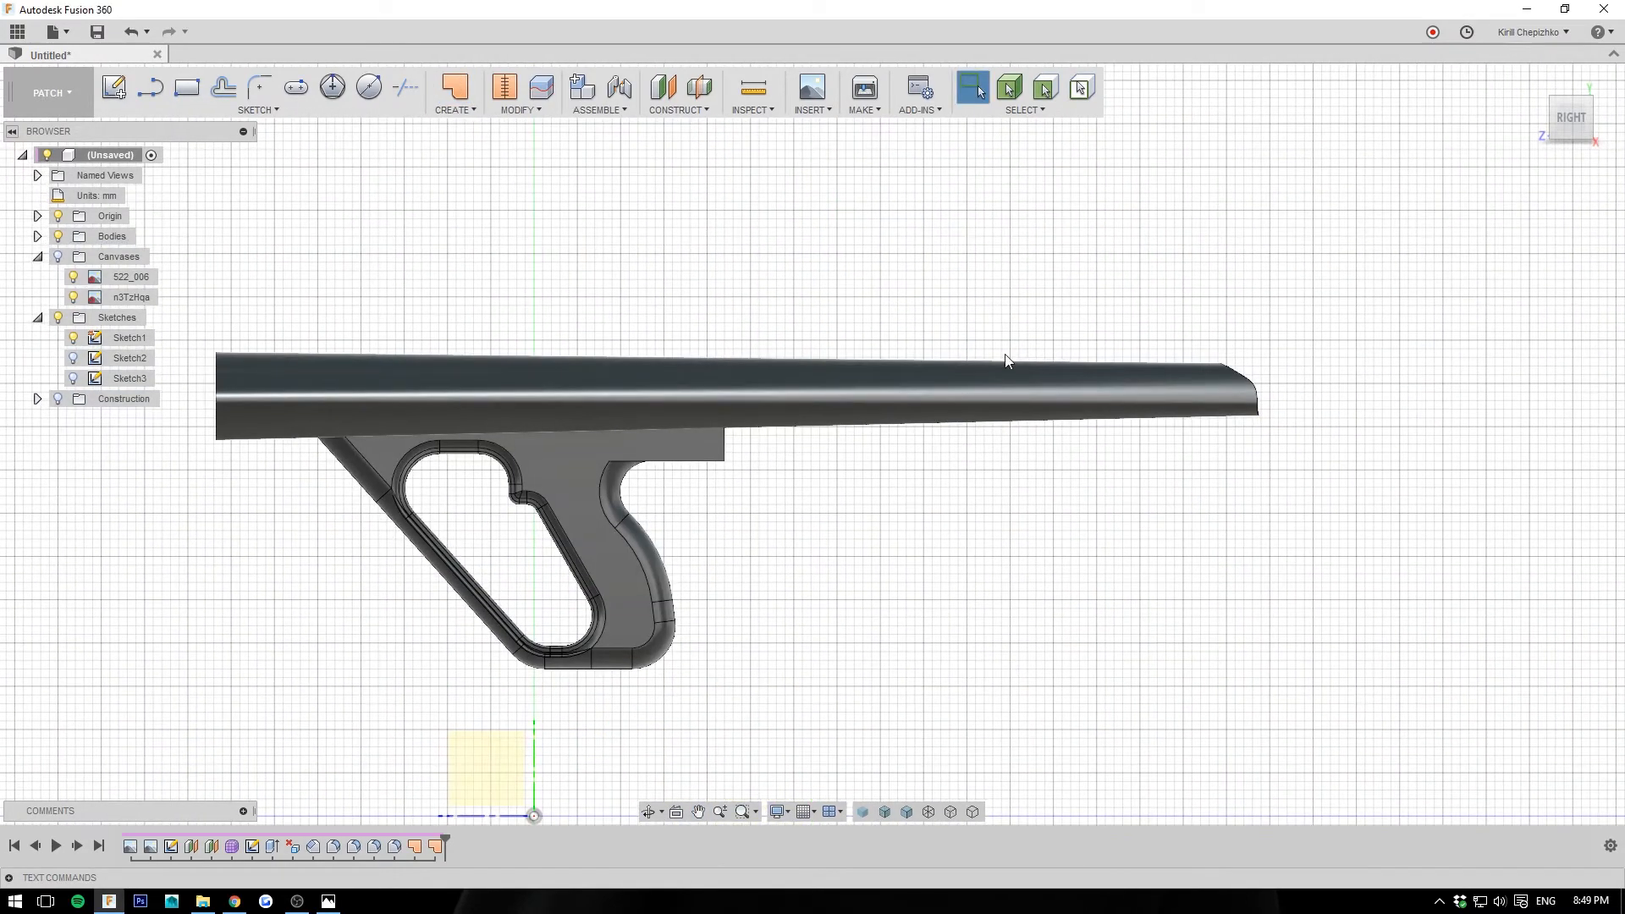
# Step: Fill the volume enclosed by the upper body's surface and its two end patches as a new solid body with Boundary Fill
pyautogui.click(454, 110)
pyautogui.click(476, 319)
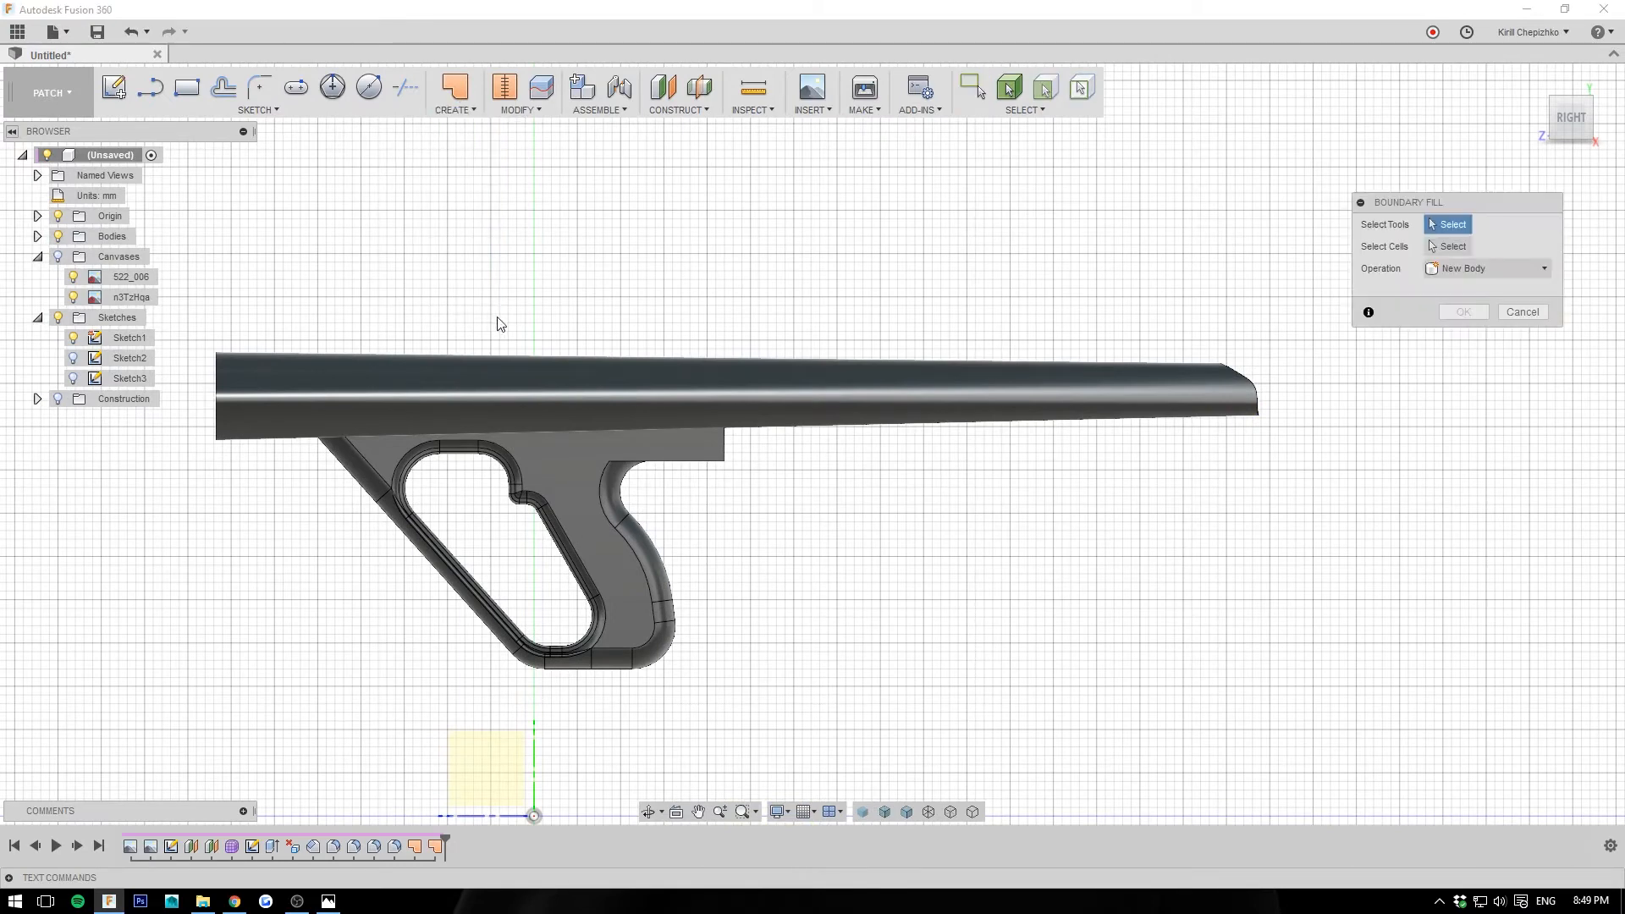
pyautogui.click(1531, 79)
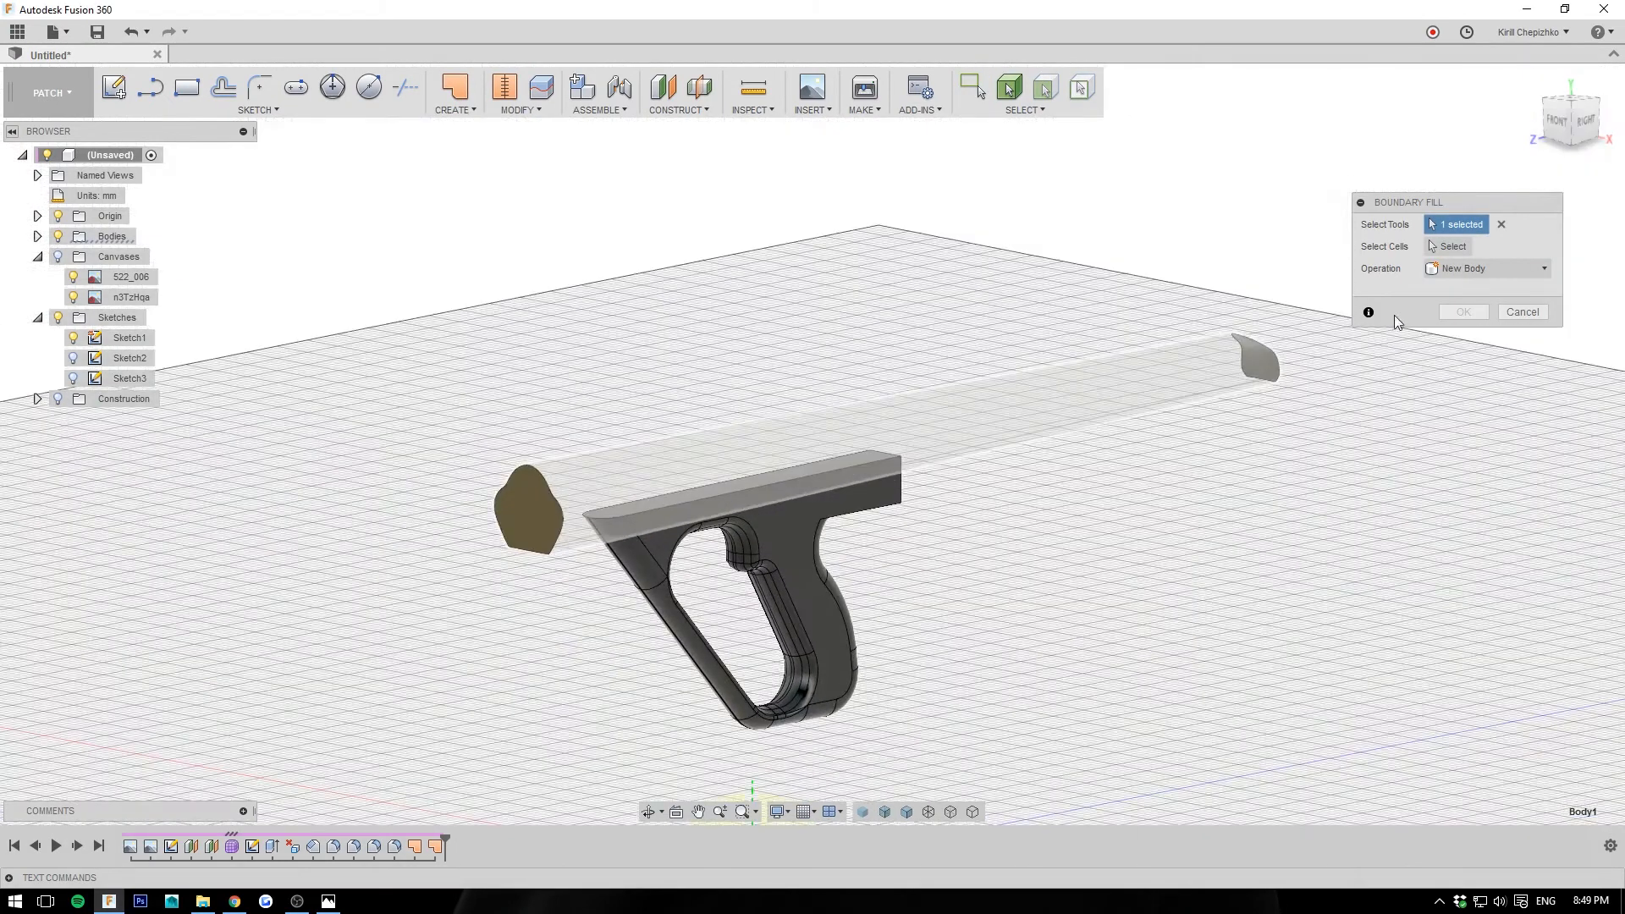
pyautogui.click(1263, 362)
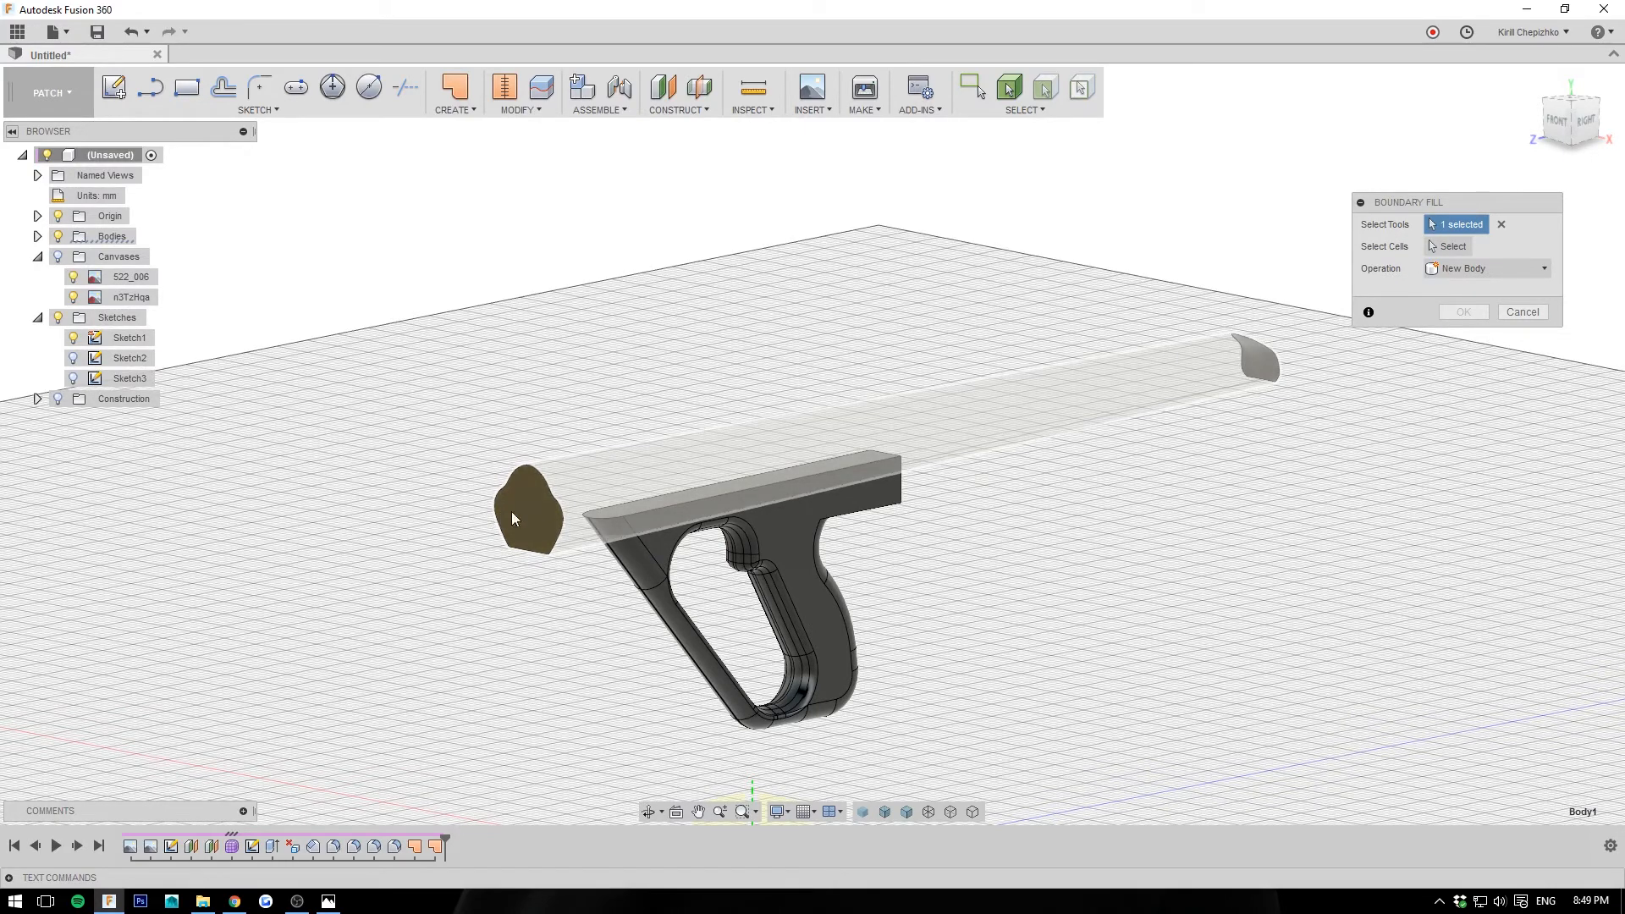
pyautogui.moveTo(1521, 135); pyautogui.dragTo(1538, 144)
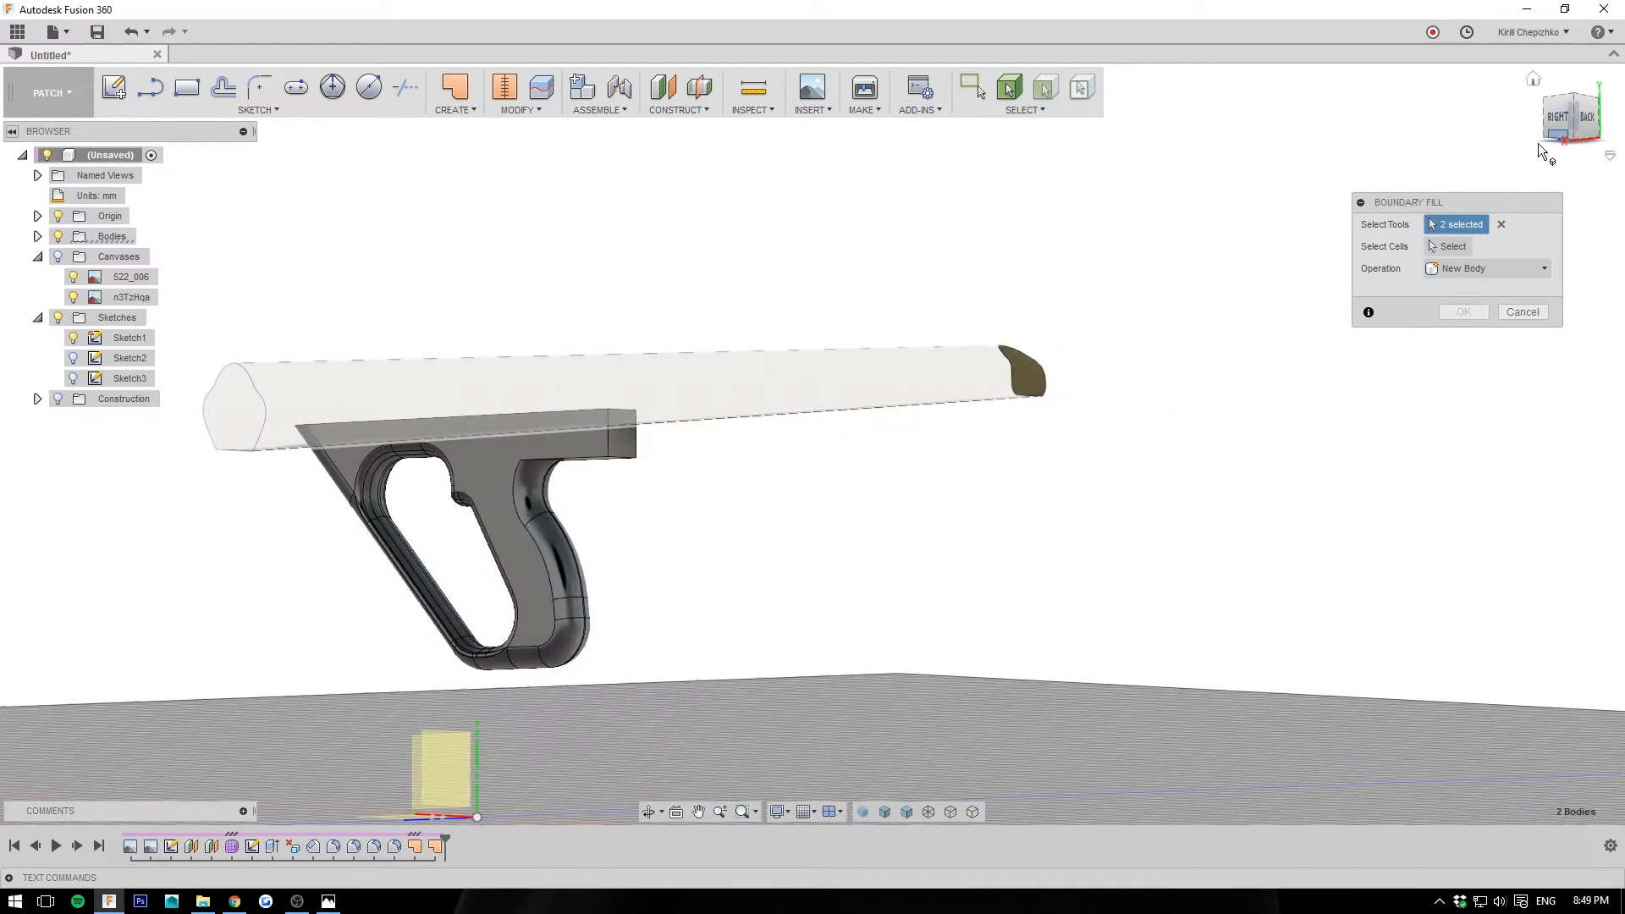
pyautogui.click(1452, 246)
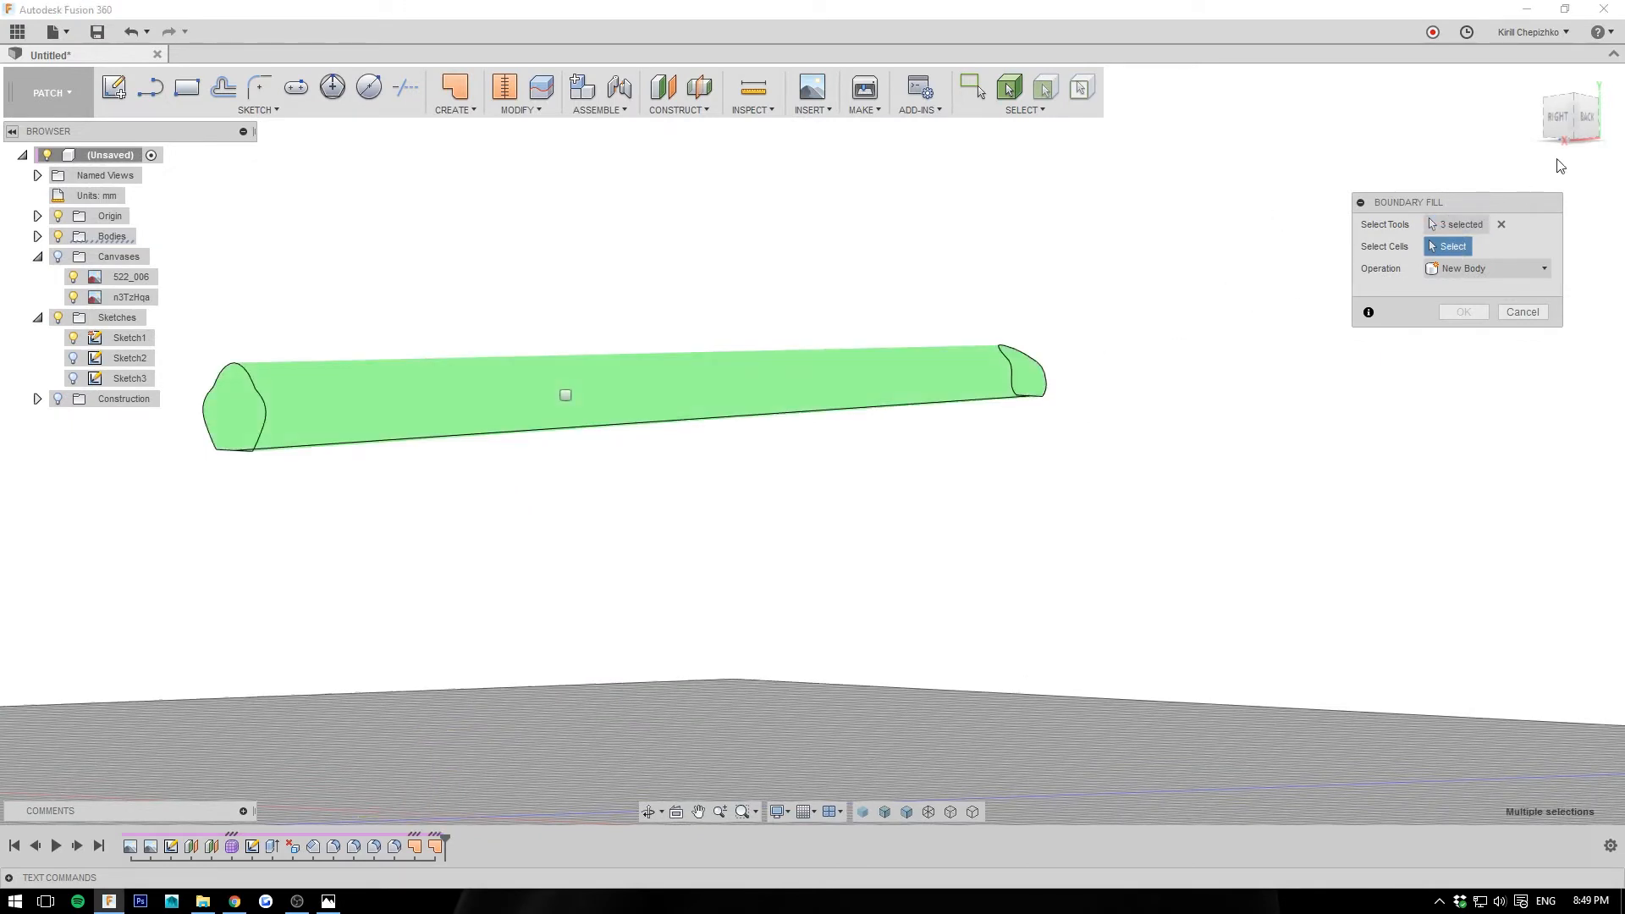
pyautogui.click(1567, 118)
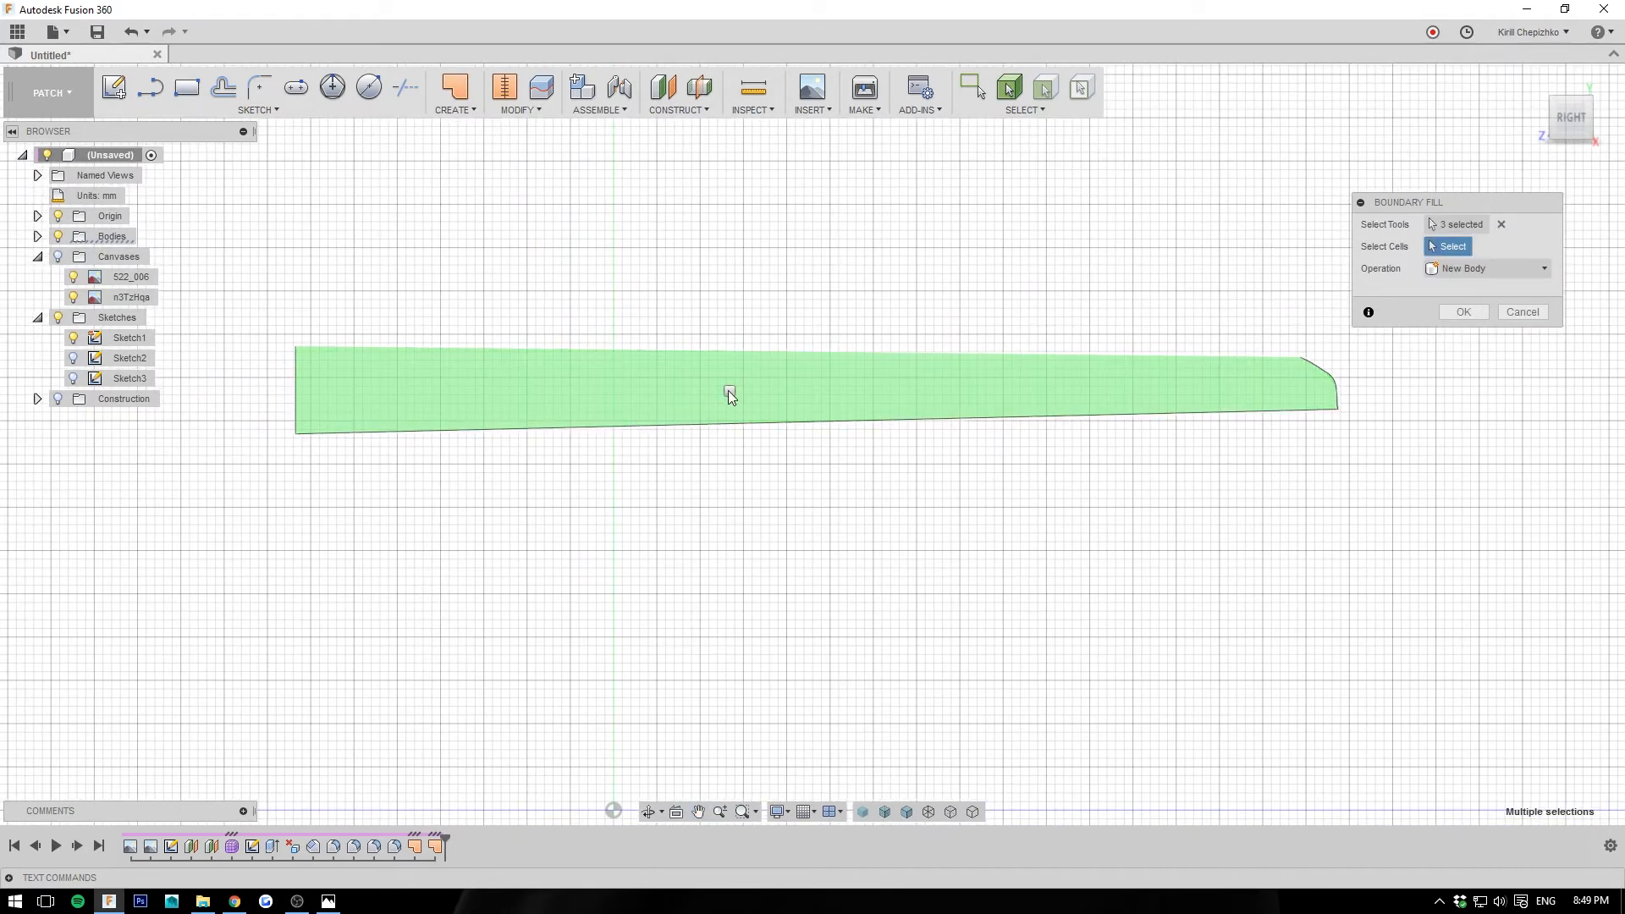
pyautogui.click(728, 390)
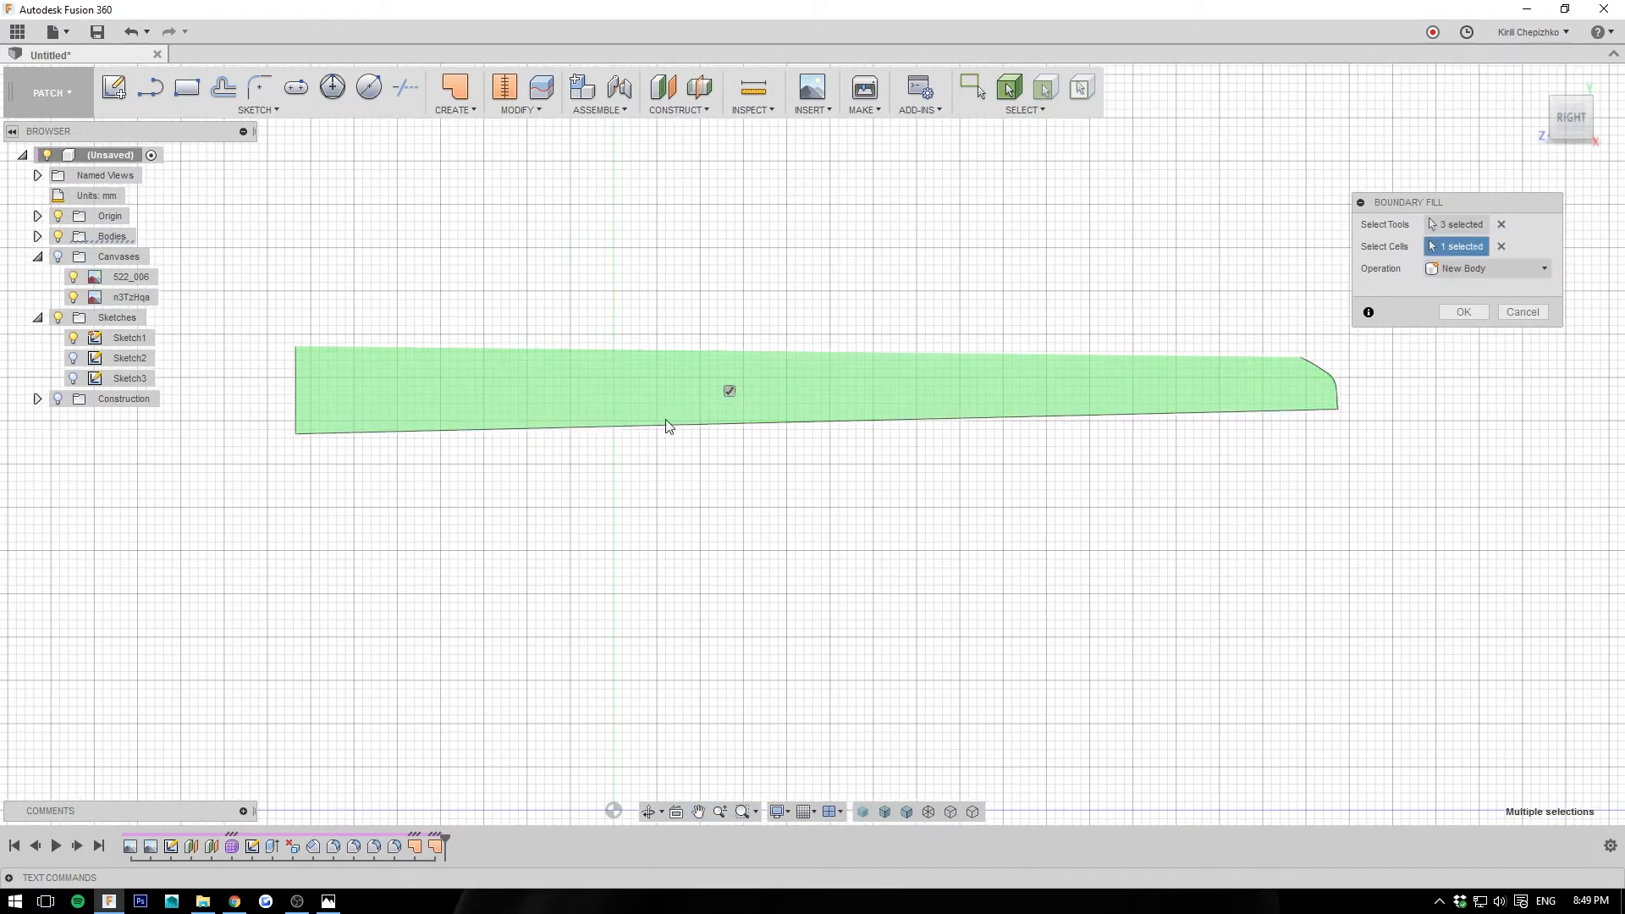
pyautogui.click(1464, 312)
# Step: Hide the surface bodies Body1, Body3 and Body4, and inspect the solid upper body and grip frame from several angles
pyautogui.moveTo(1571, 125)
pyautogui.mouseDown()
pyautogui.moveTo(1533, 149)
pyautogui.moveTo(1596, 120)
pyautogui.mouseUp()
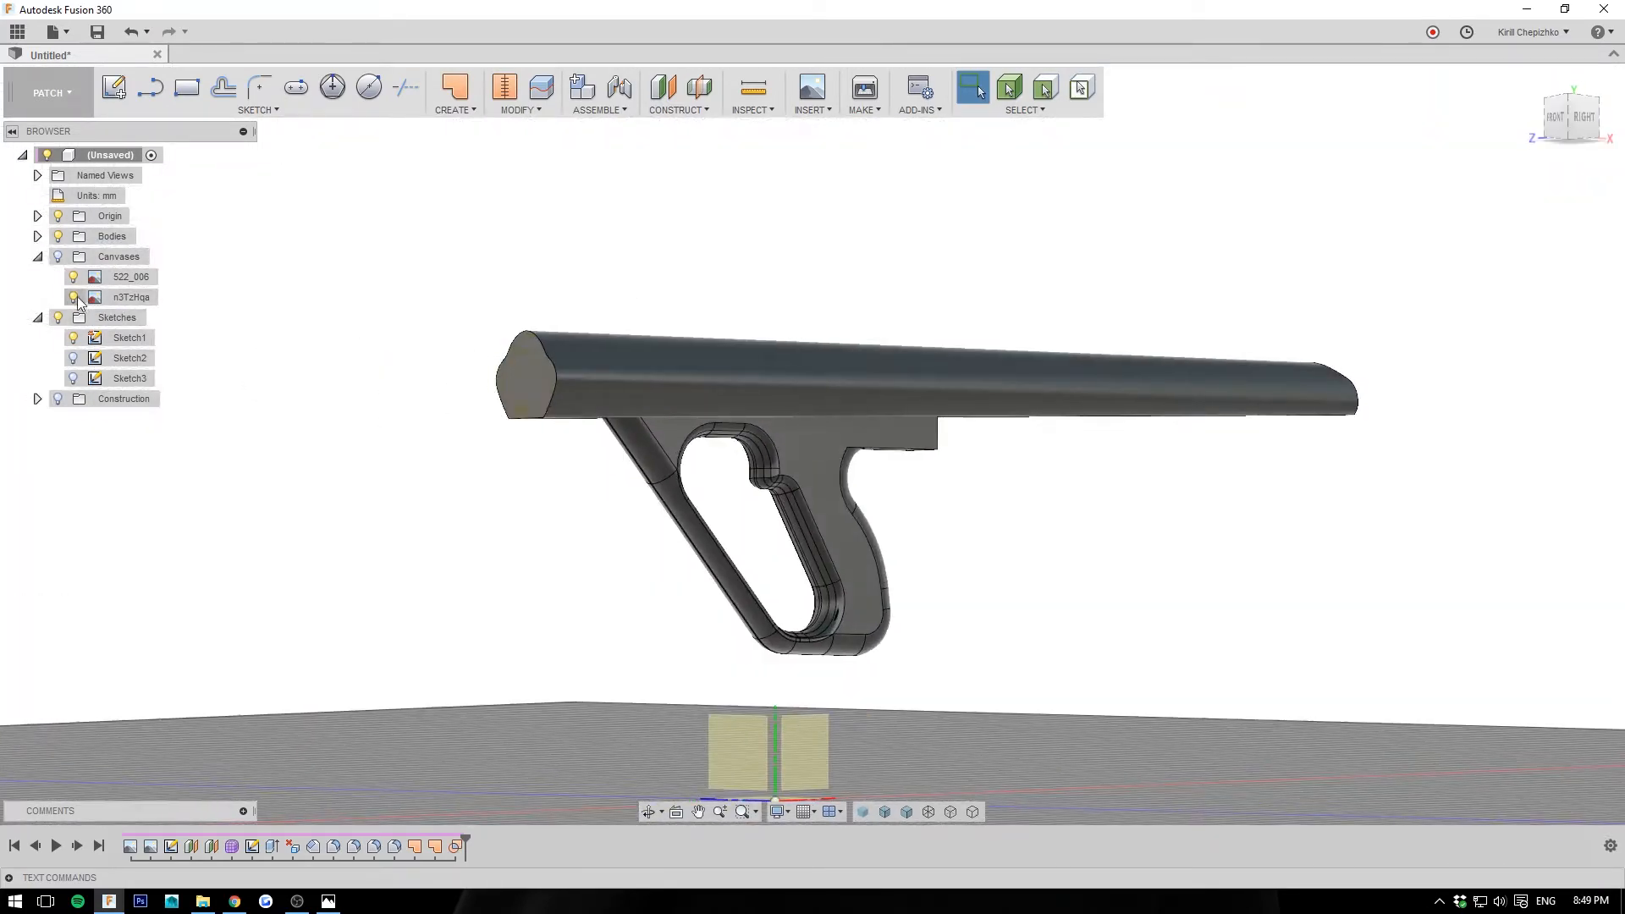
pyautogui.click(37, 236)
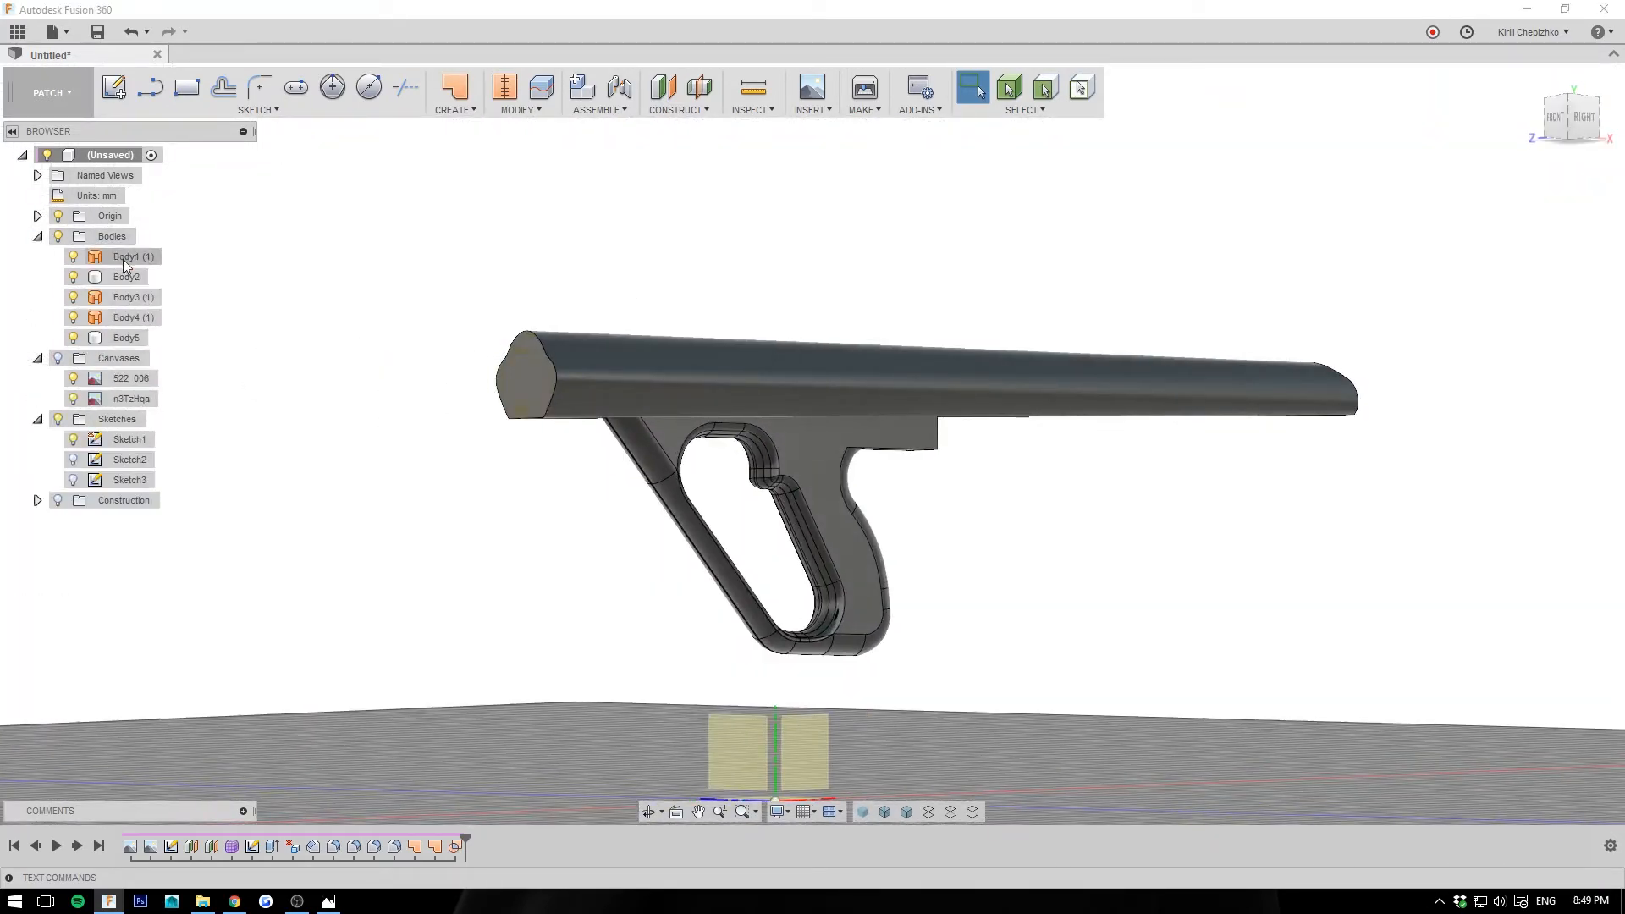
pyautogui.click(73, 255)
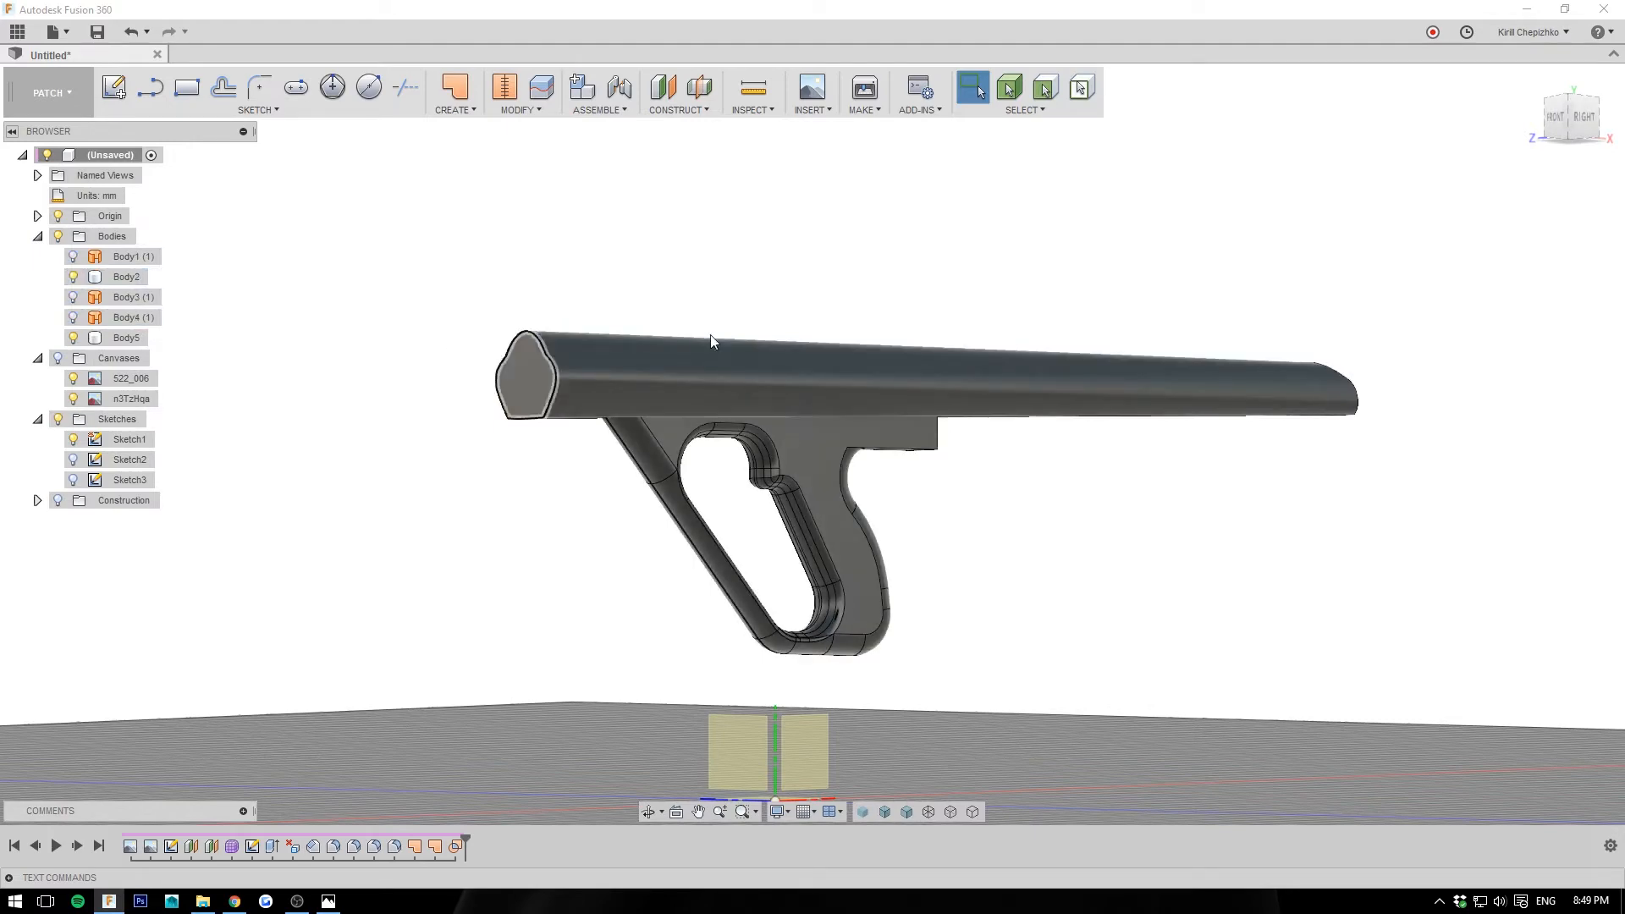
pyautogui.moveTo(1594, 118)
pyautogui.mouseDown()
pyautogui.moveTo(1621, 128)
pyautogui.moveTo(1603, 135)
pyautogui.mouseUp()
pyautogui.moveTo(973, 440)
pyautogui.keyDown('shift'); pyautogui.mouseDown(button='middle')
pyautogui.moveTo(762, 389)
pyautogui.moveTo(605, 398)
pyautogui.moveTo(638, 337)
pyautogui.mouseUp(button='middle'); pyautogui.keyUp('shift')
pyautogui.moveTo(1553, 116); pyautogui.dragTo(1375, 118)
pyautogui.moveTo(846, 423)
pyautogui.keyDown('shift'); pyautogui.mouseDown(button='middle')
pyautogui.moveTo(928, 418)
pyautogui.moveTo(1252, 502)
pyautogui.moveTo(1065, 474)
pyautogui.mouseUp(button='middle'); pyautogui.keyUp('shift')
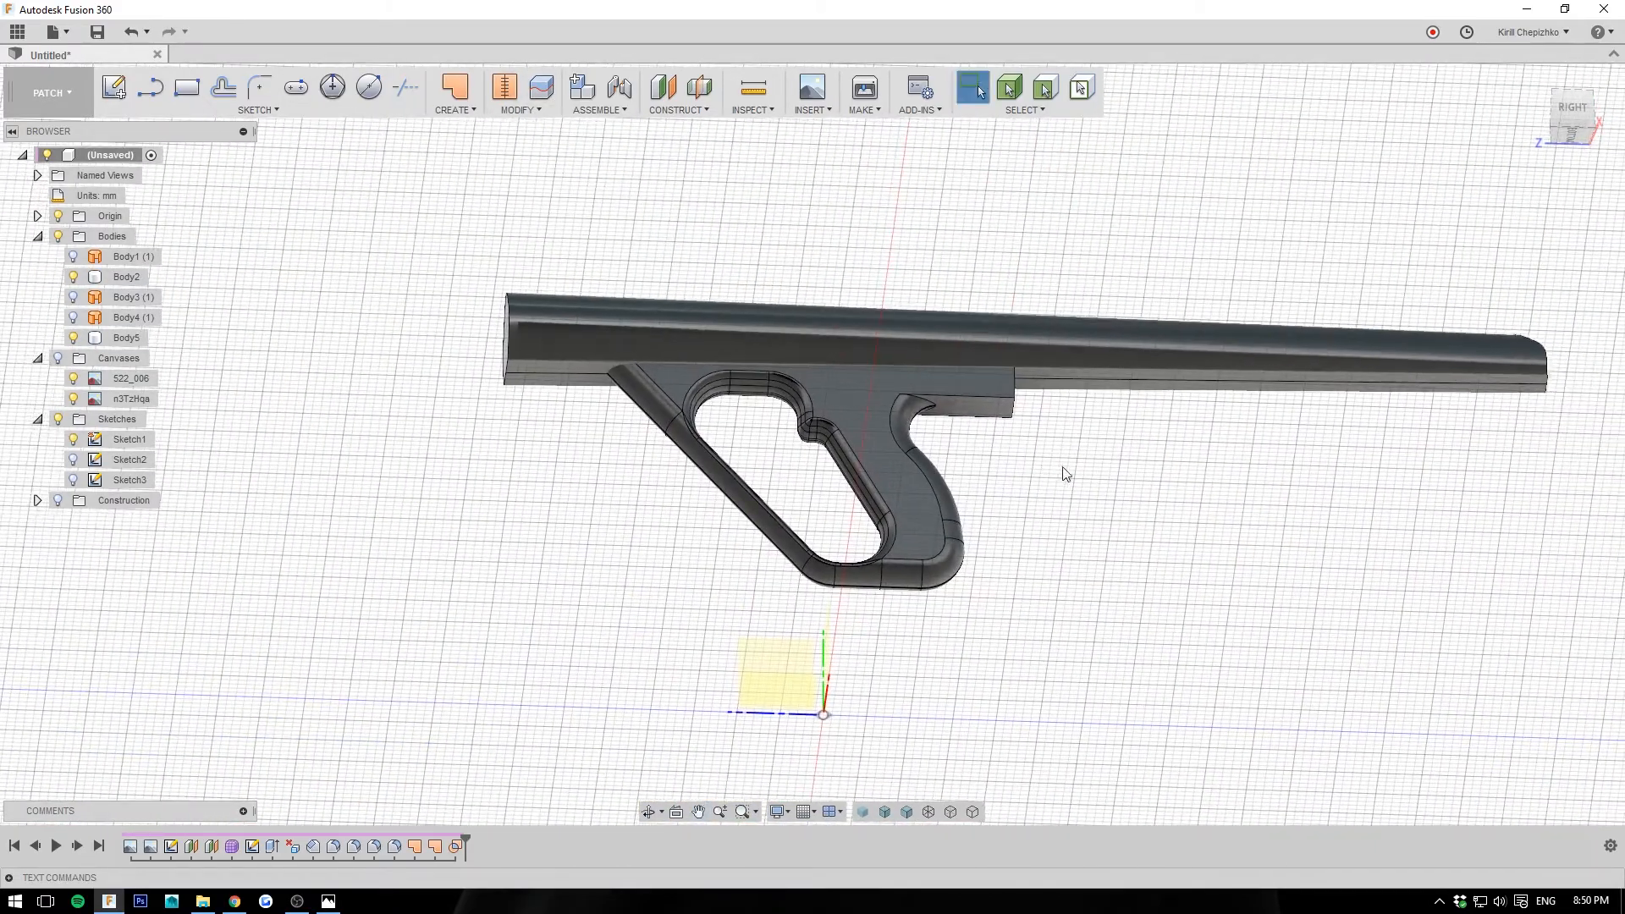
# Step: Join the grip frame to the solid upper body with Combine in the Model workspace, without keeping the tool body
pyautogui.click(49, 93)
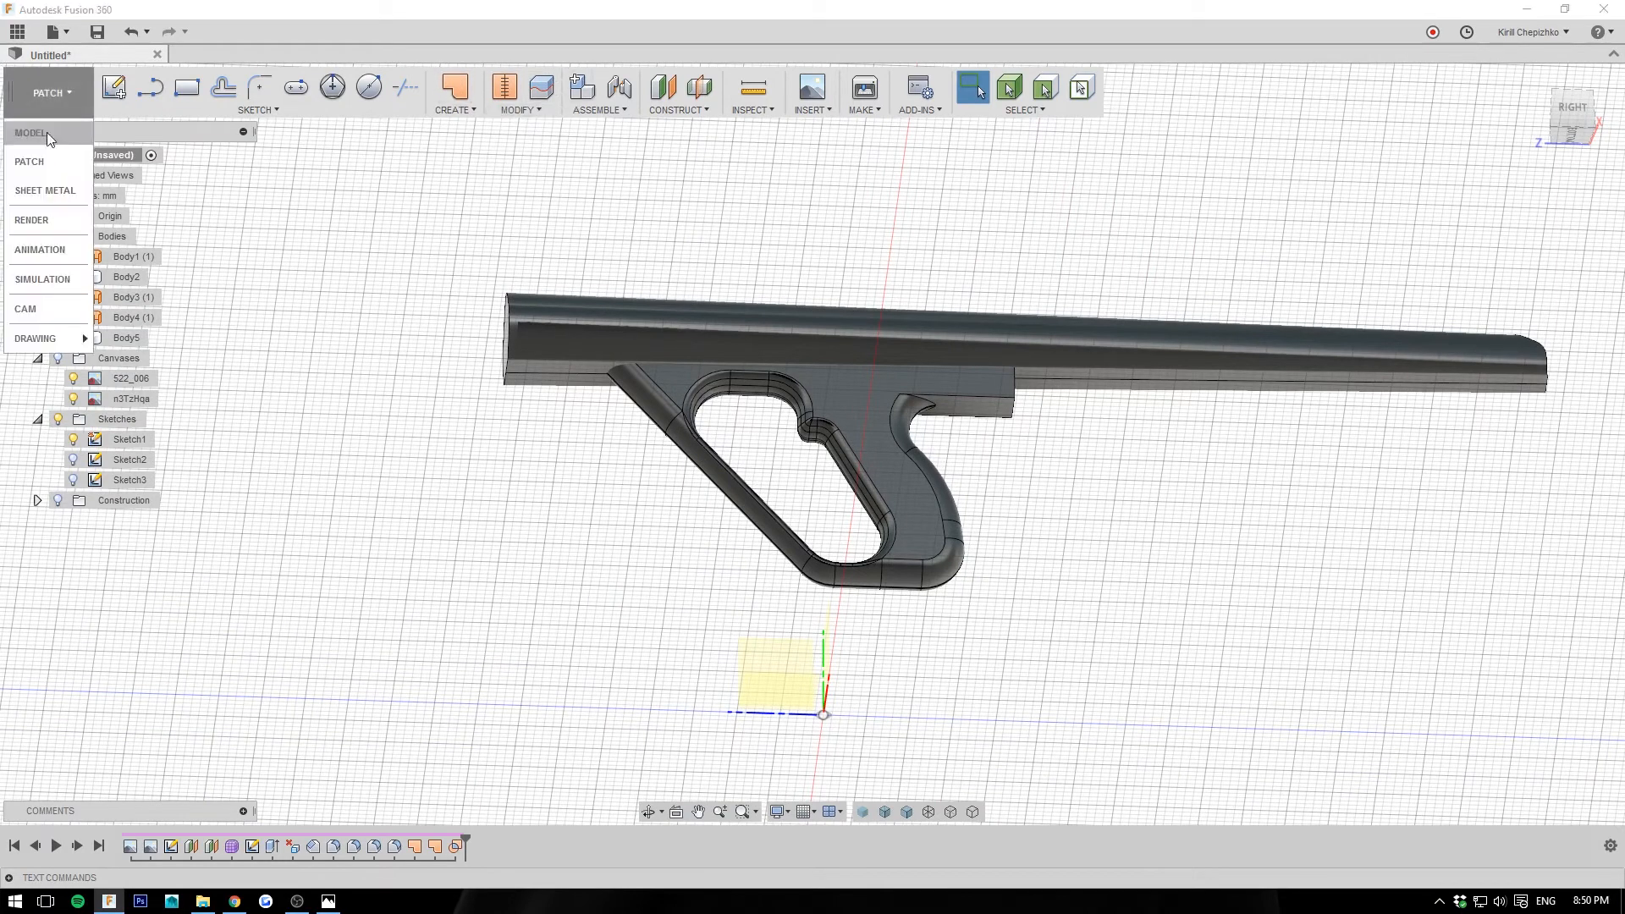
pyautogui.click(34, 133)
pyautogui.click(742, 85)
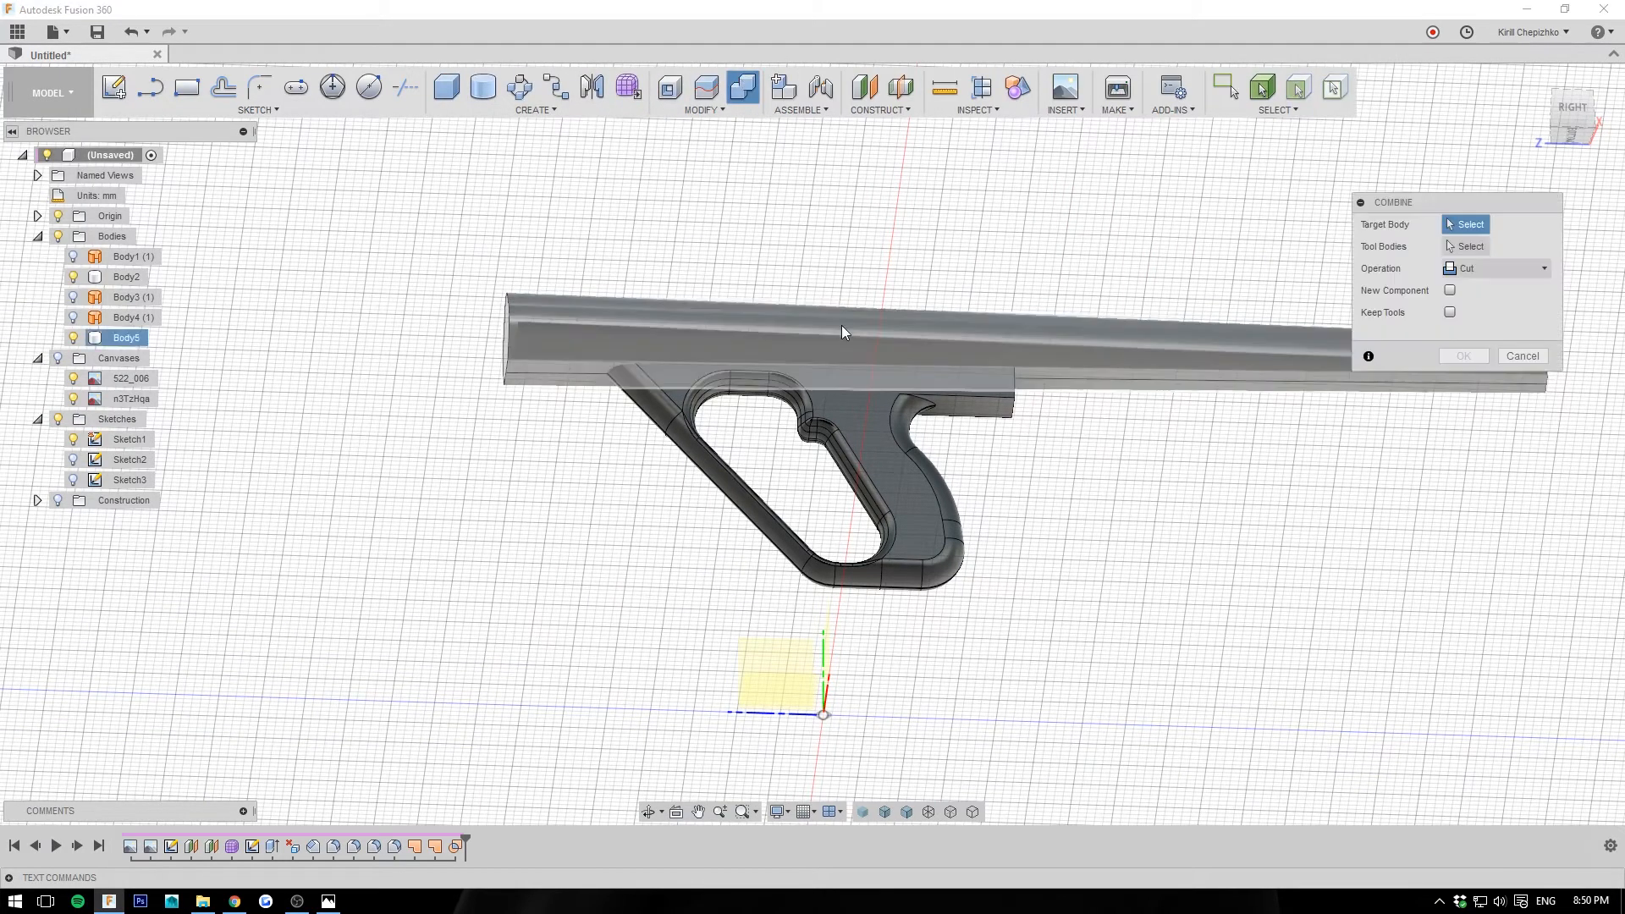
pyautogui.click(841, 325)
pyautogui.click(930, 456)
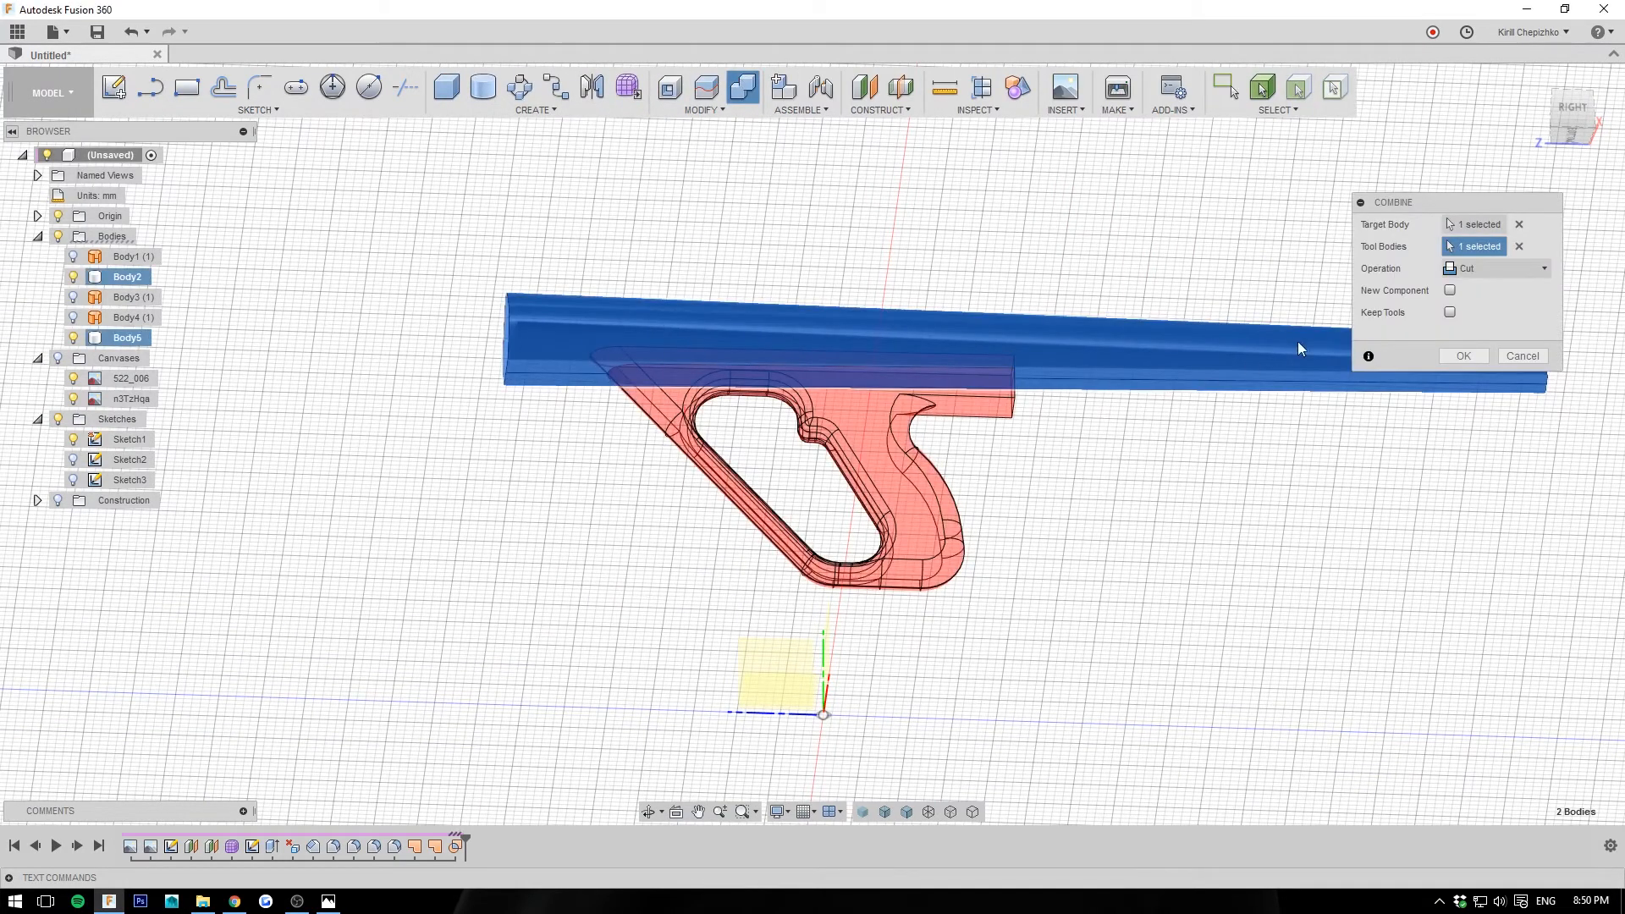
pyautogui.click(1466, 271)
pyautogui.click(1459, 289)
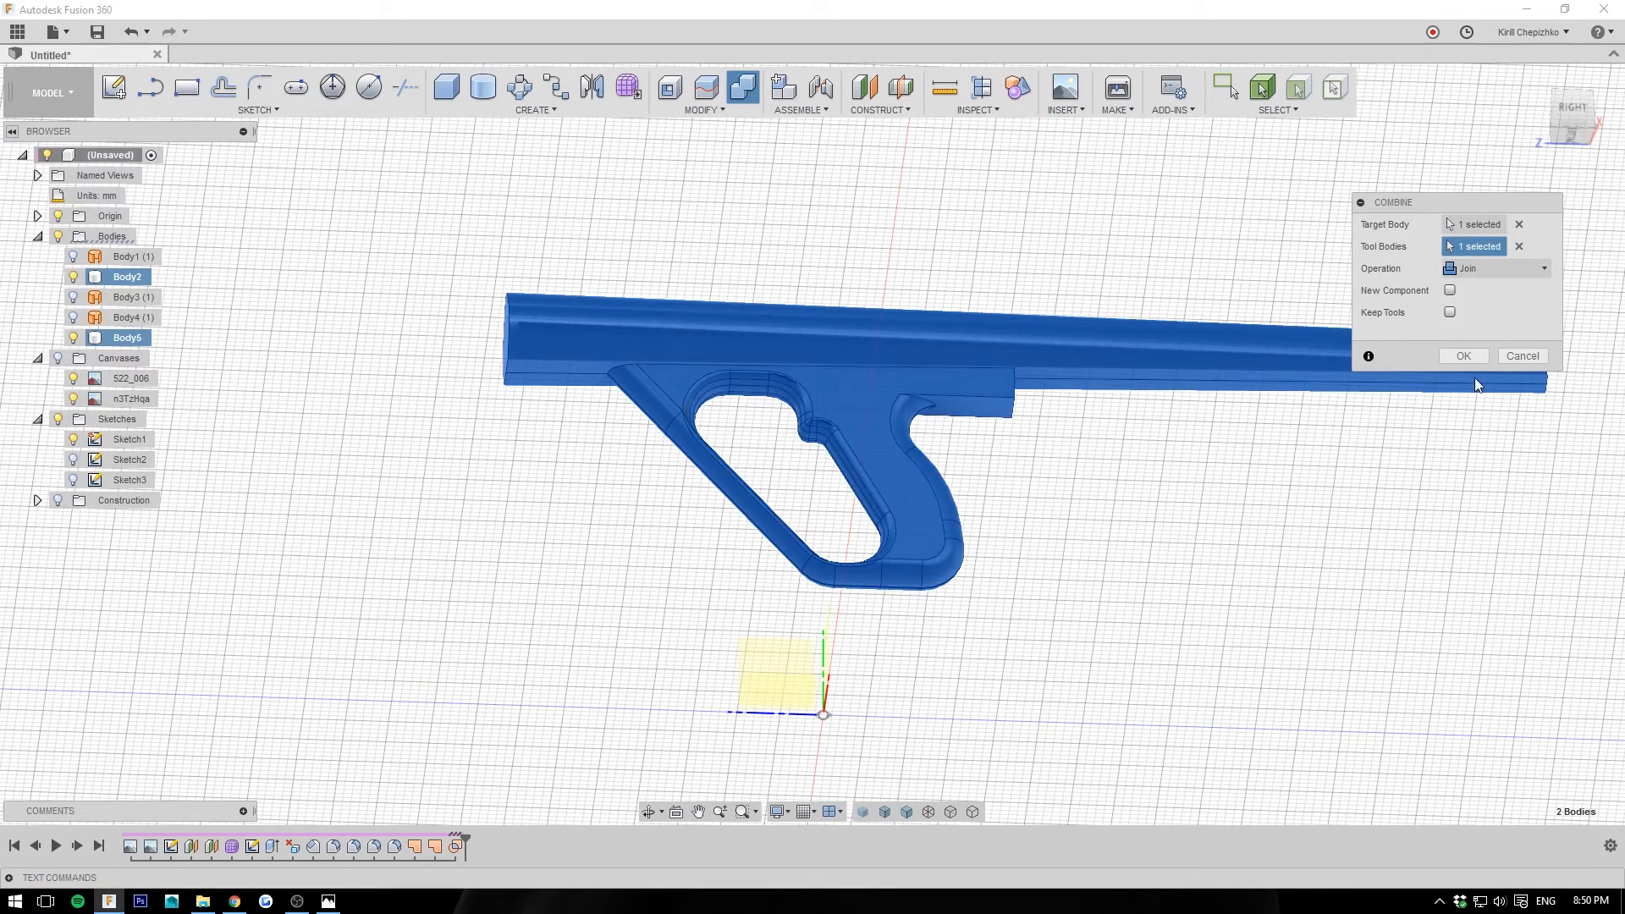
pyautogui.click(1463, 357)
# Step: Try an 8.3 mm constant-radius fillet along the tangent edge chain where the grip frame meets the upper body
pyautogui.click(1596, 146)
pyautogui.scroll(6, 886, 292)
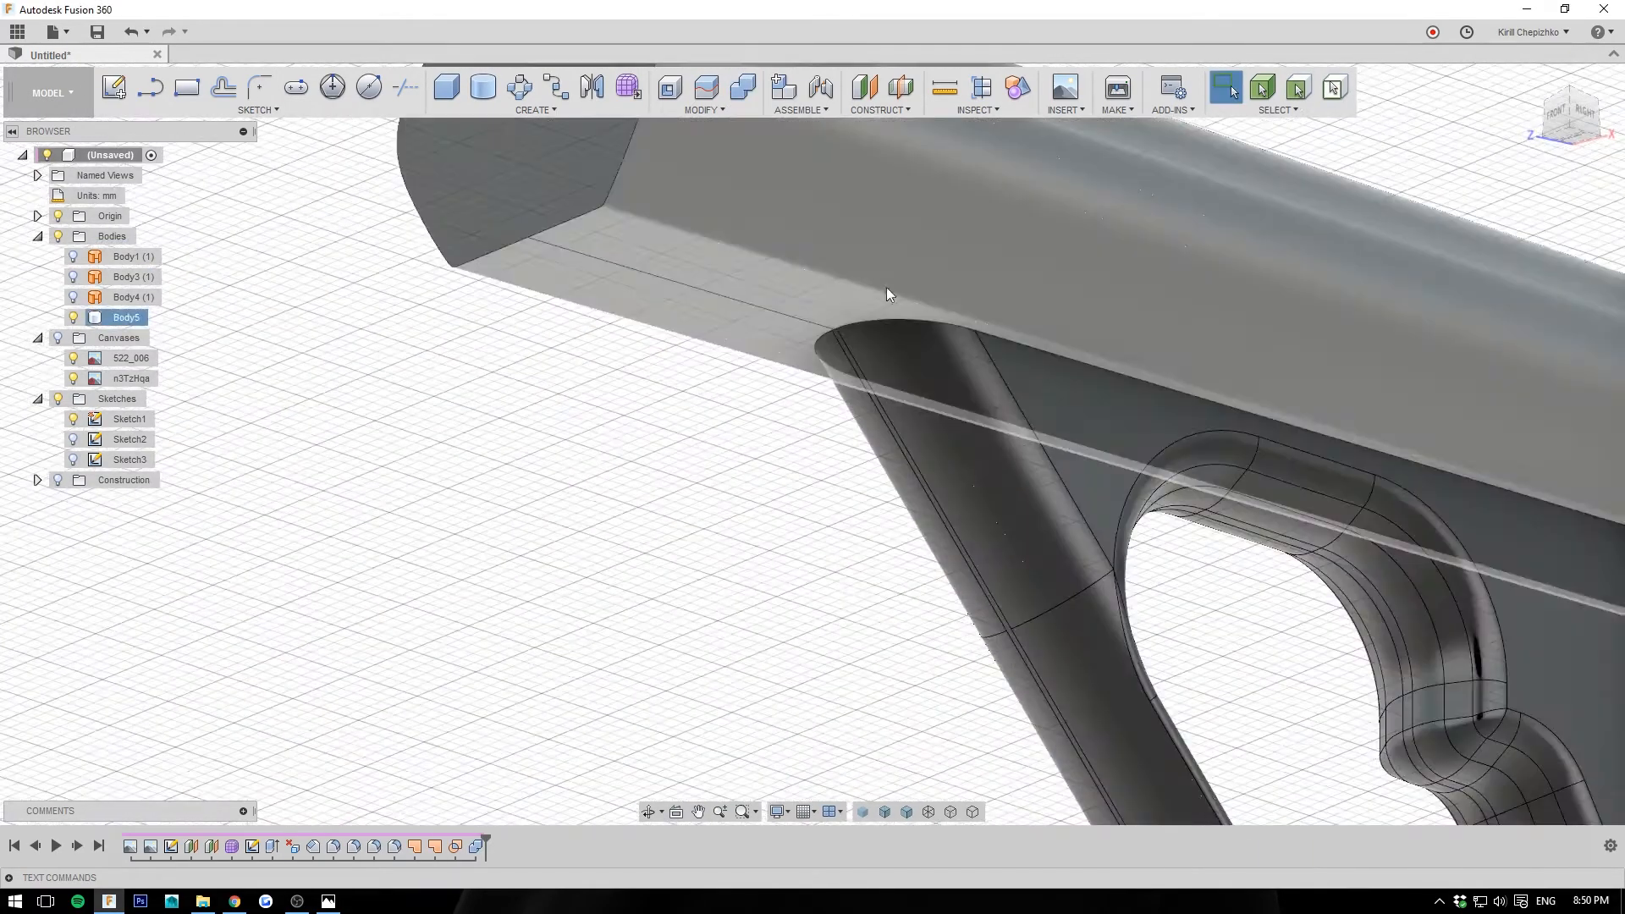
pyautogui.rightClick(1000, 333)
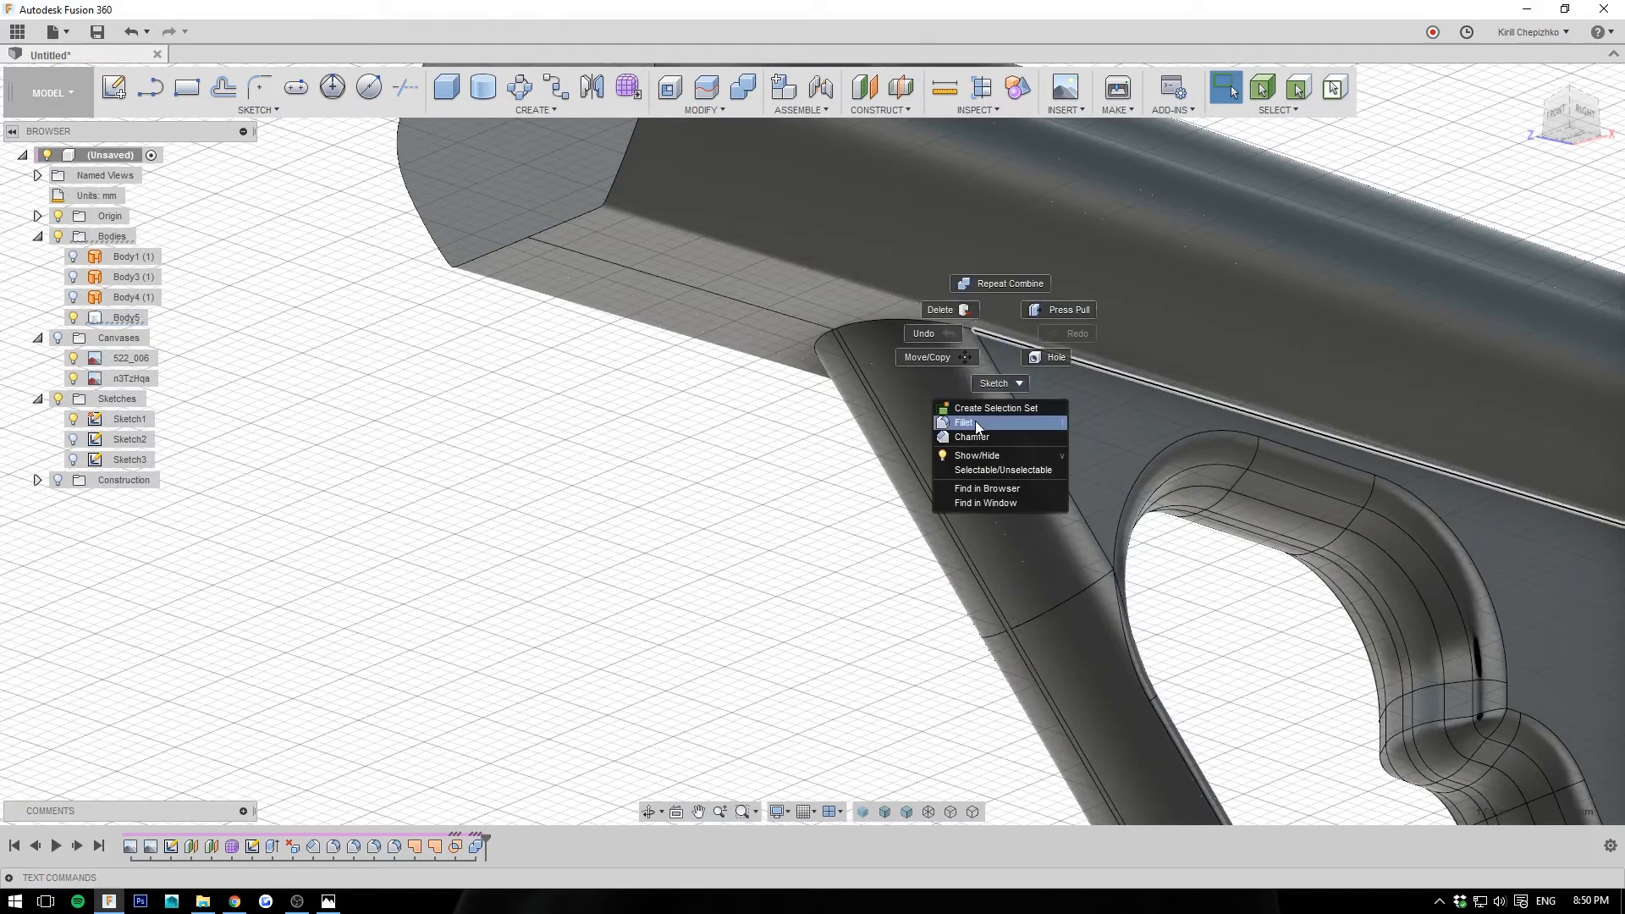
pyautogui.click(974, 419)
pyautogui.moveTo(1027, 477); pyautogui.dragTo(426, 357, button='middle')
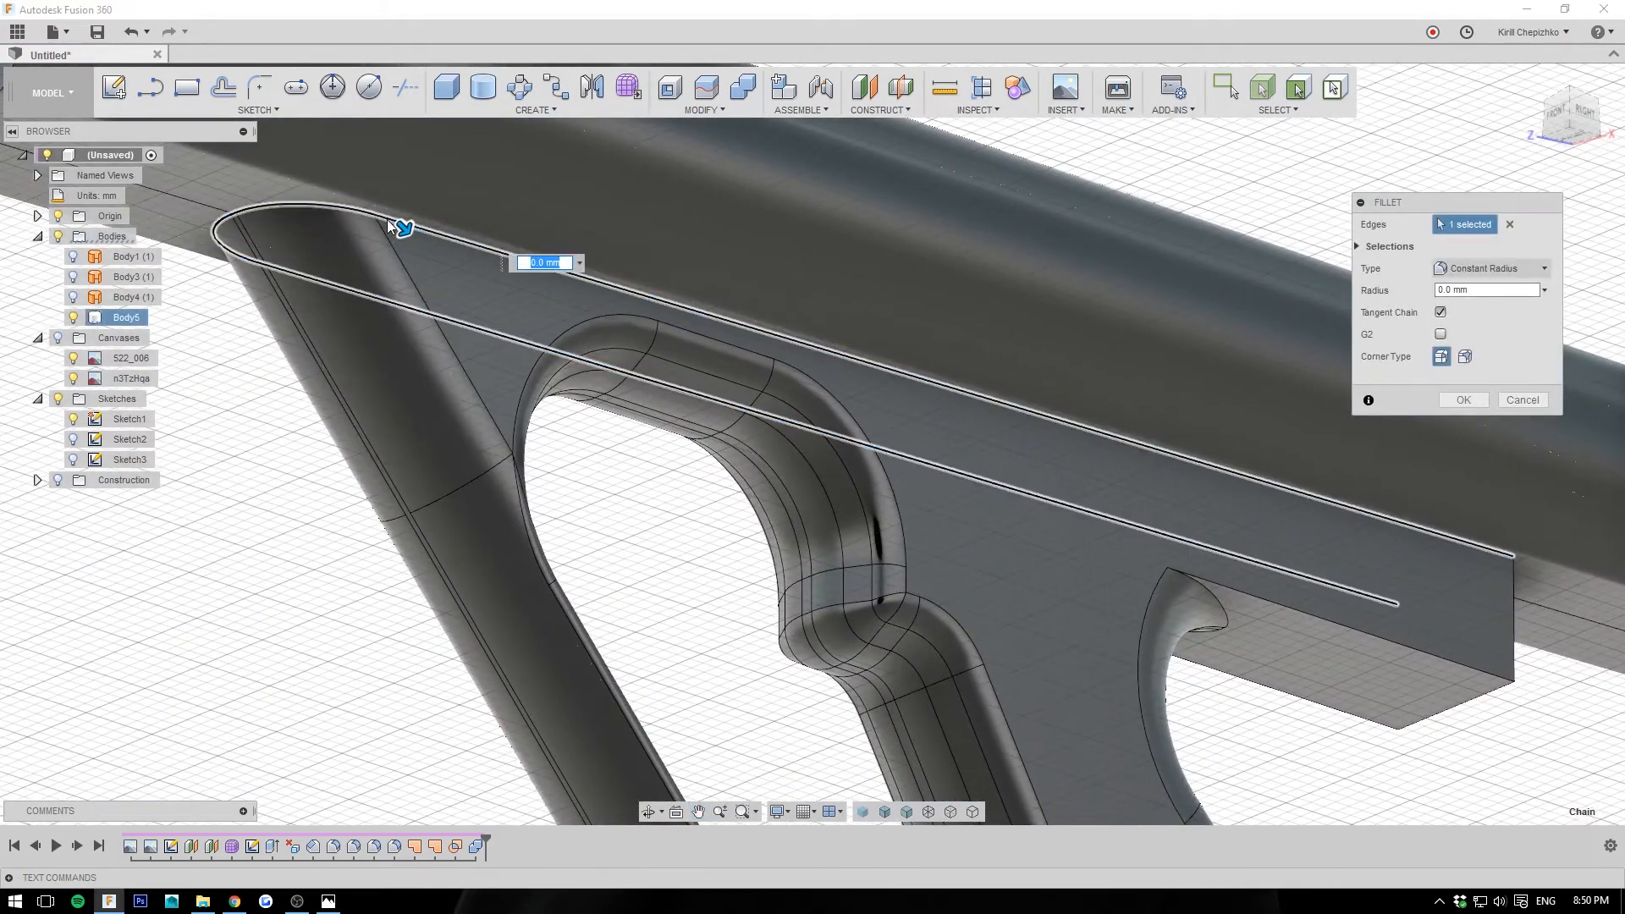
pyautogui.moveTo(403, 226); pyautogui.dragTo(456, 278)
pyautogui.scroll(-3, 848, 308)
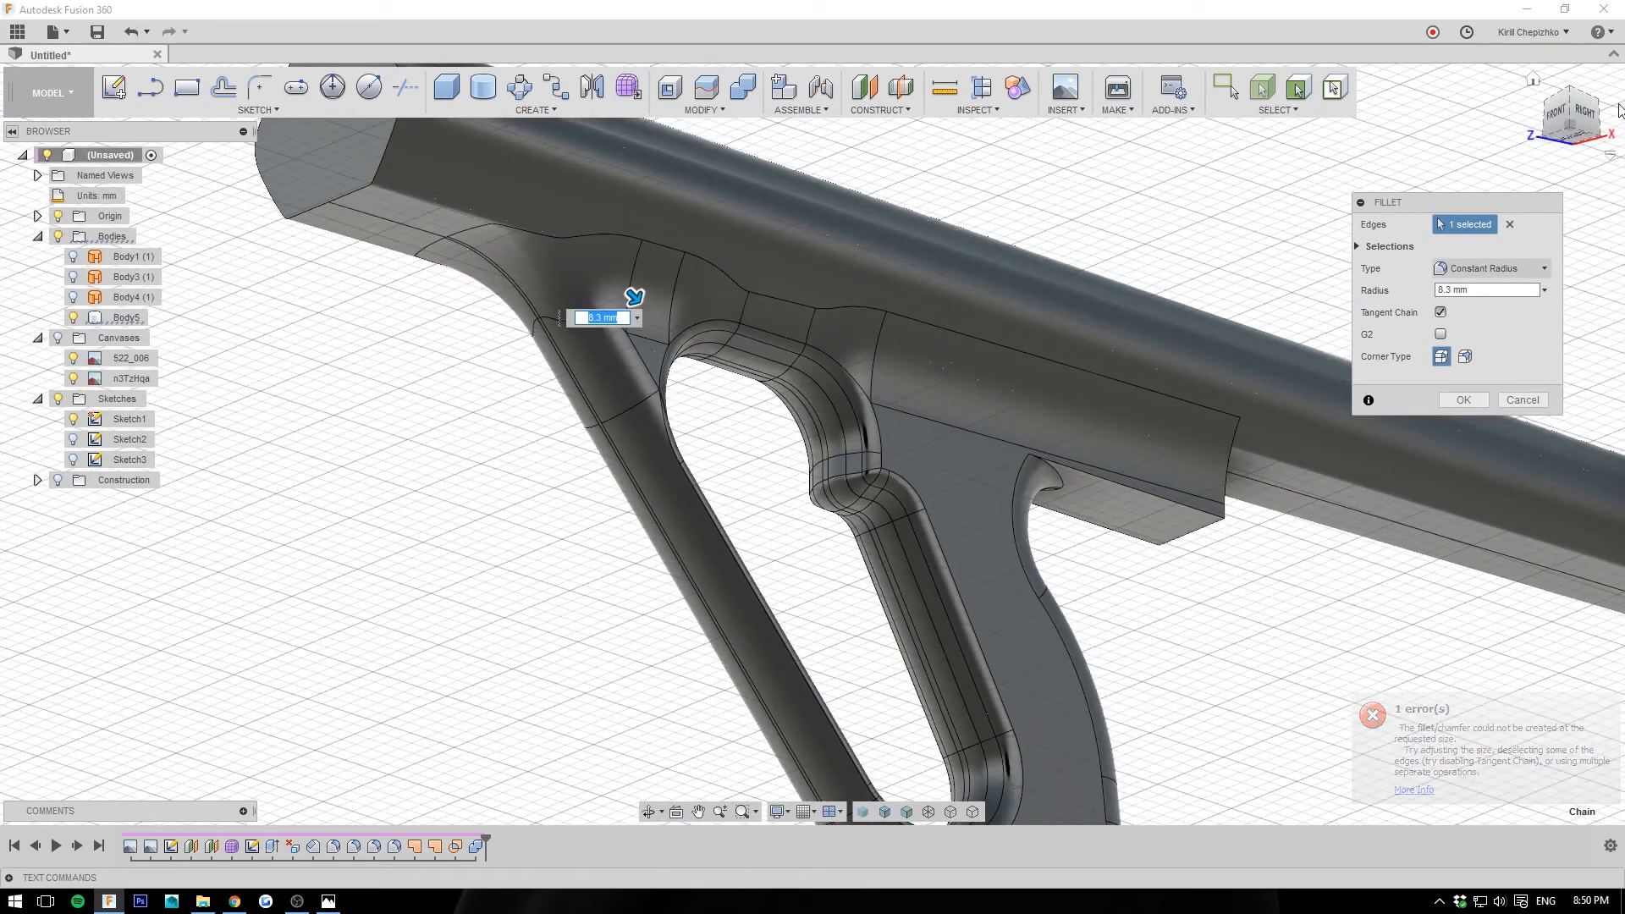
# Step: Examine the previewed fillet between the grip frame and the upper body from both sides of the rifle
pyautogui.click(1579, 122)
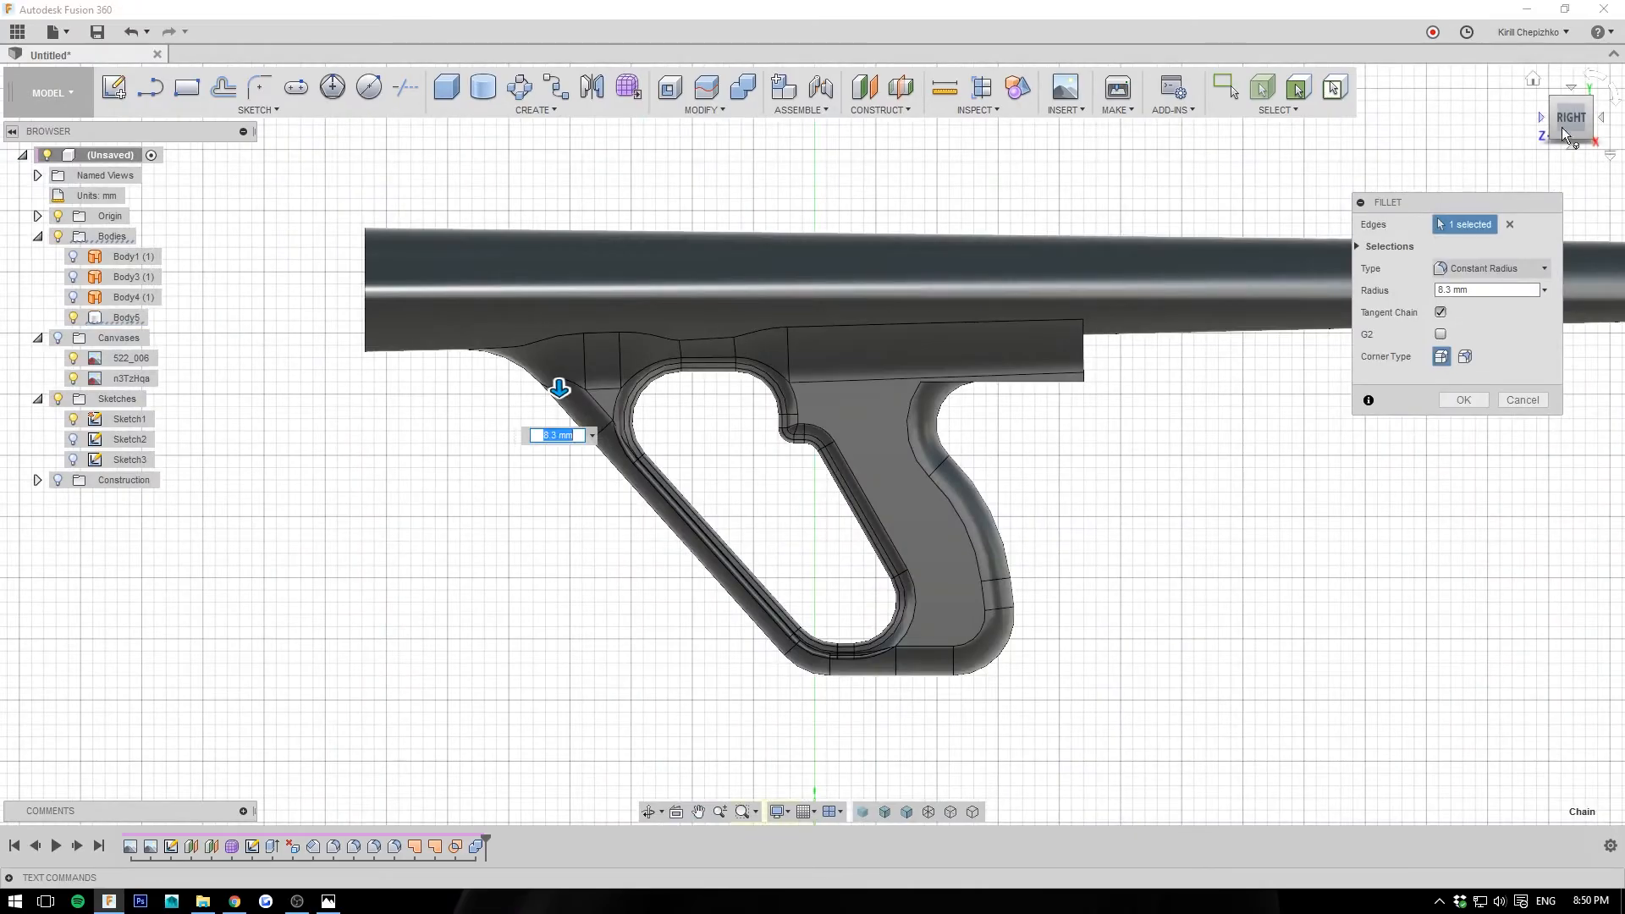
pyautogui.moveTo(1562, 134)
pyautogui.mouseDown()
pyautogui.moveTo(1464, 135)
pyautogui.moveTo(1591, 131)
pyautogui.moveTo(1577, 69)
pyautogui.moveTo(1582, 106)
pyautogui.moveTo(1607, 114)
pyautogui.moveTo(1578, 116)
pyautogui.mouseUp()
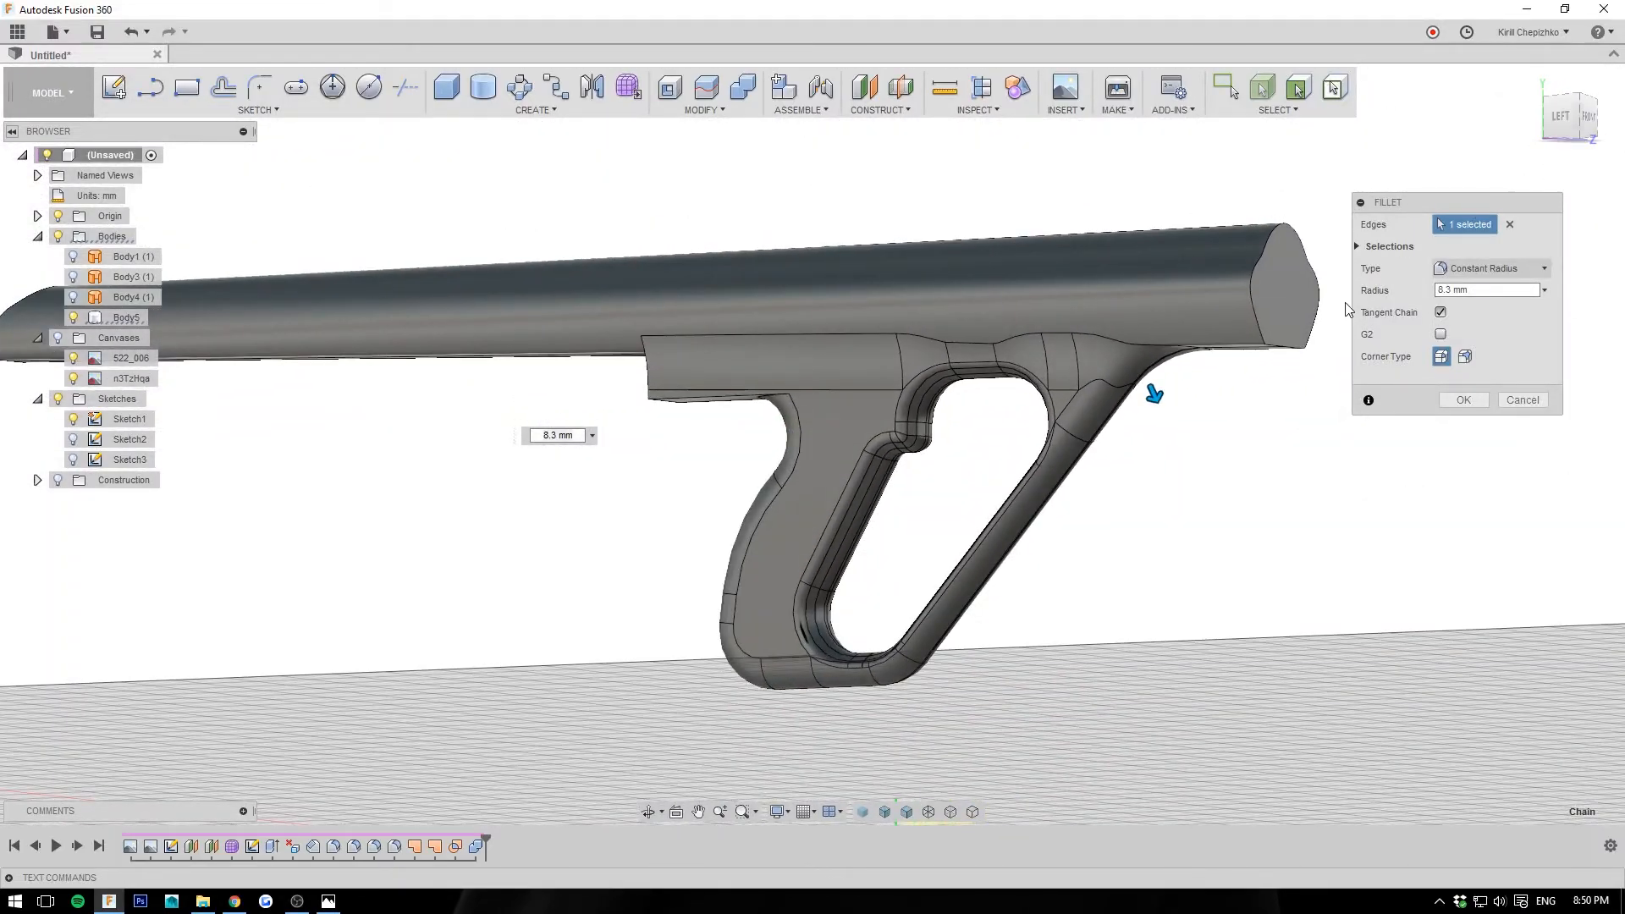
pyautogui.moveTo(1282, 388); pyautogui.dragTo(1316, 409, button='middle')
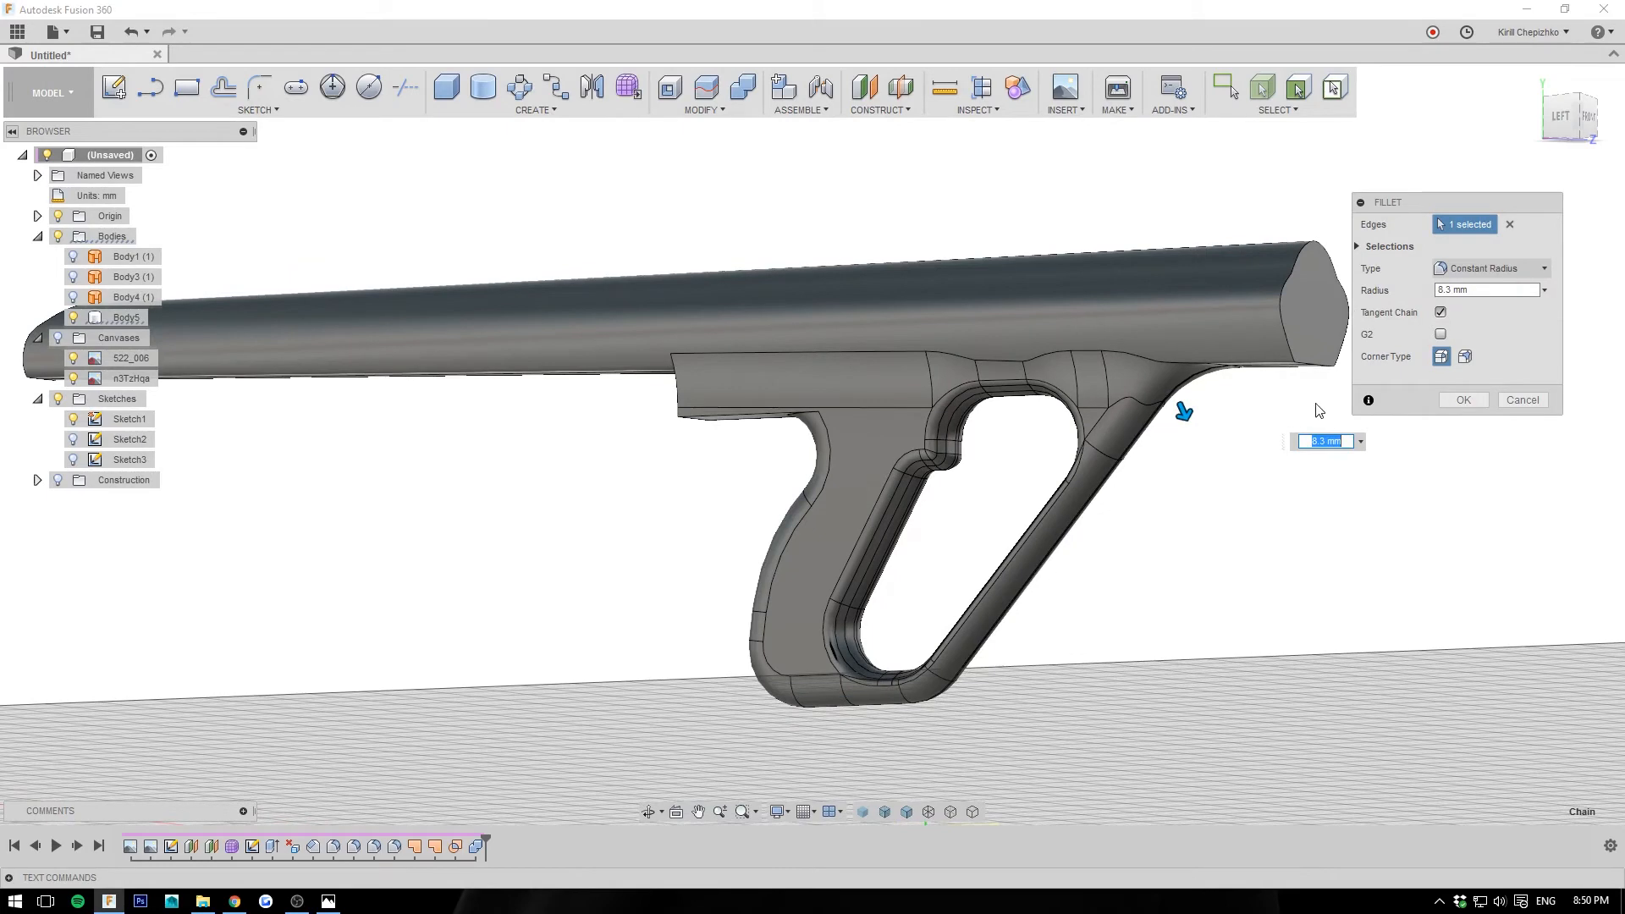
pyautogui.click(1565, 118)
pyautogui.moveTo(648, 552); pyautogui.dragTo(1015, 587, button='middle')
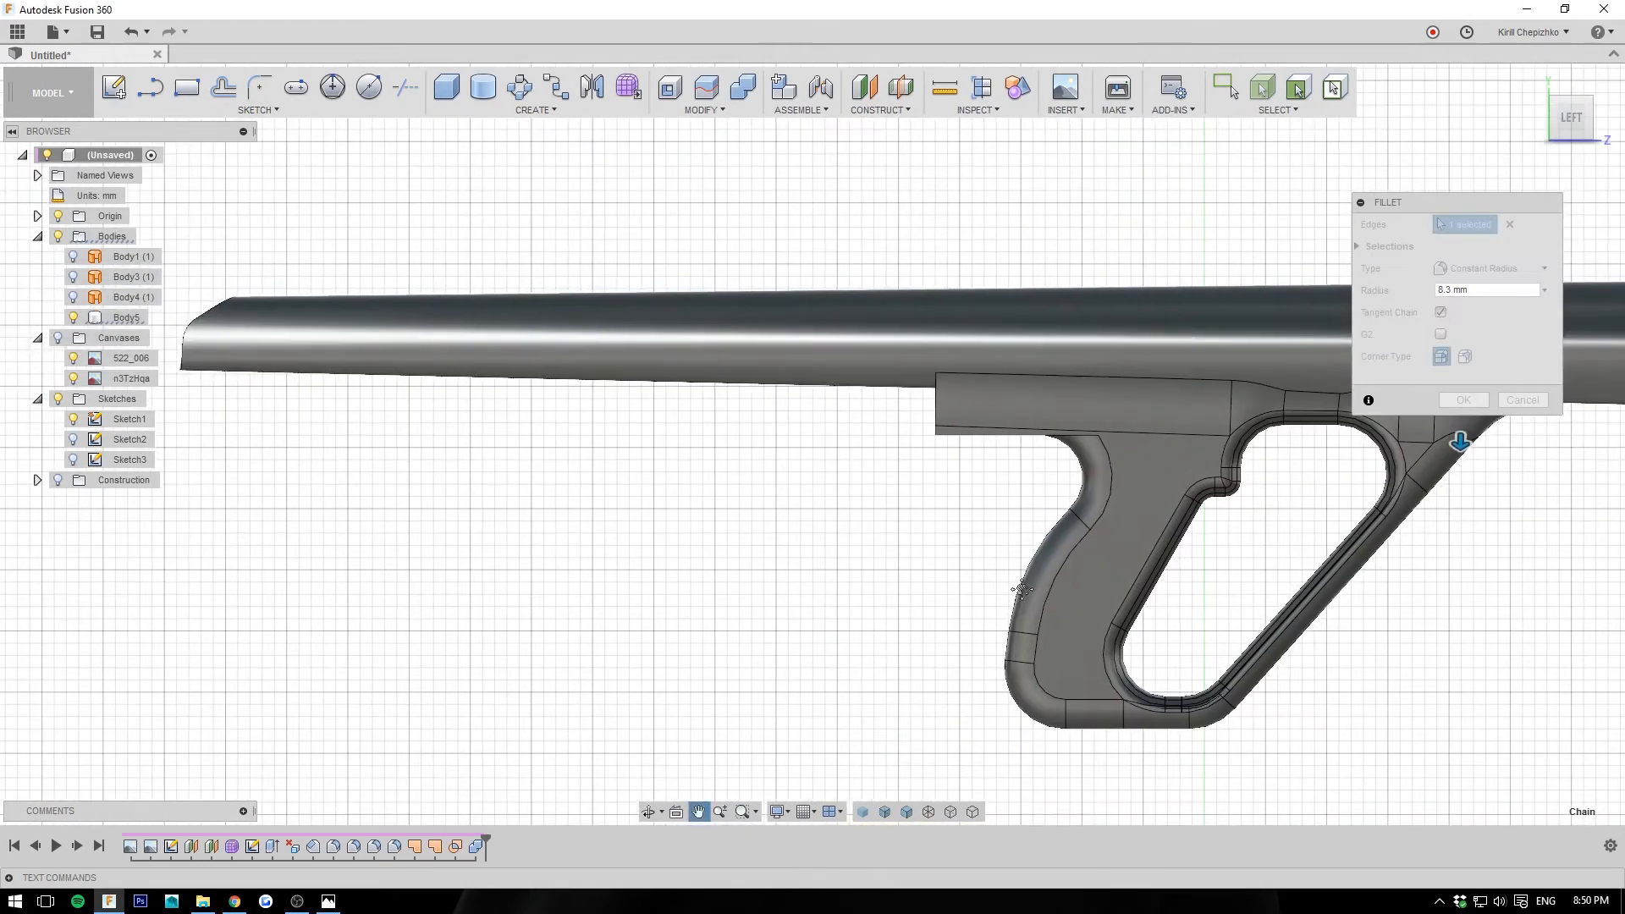
pyautogui.moveTo(813, 570); pyautogui.dragTo(618, 415, button='middle')
pyautogui.scroll(-1, 627, 410)
pyautogui.scroll(-1, 1108, 456)
pyautogui.moveTo(1107, 456); pyautogui.dragTo(1211, 638, button='middle')
pyautogui.scroll(-1, 1211, 638)
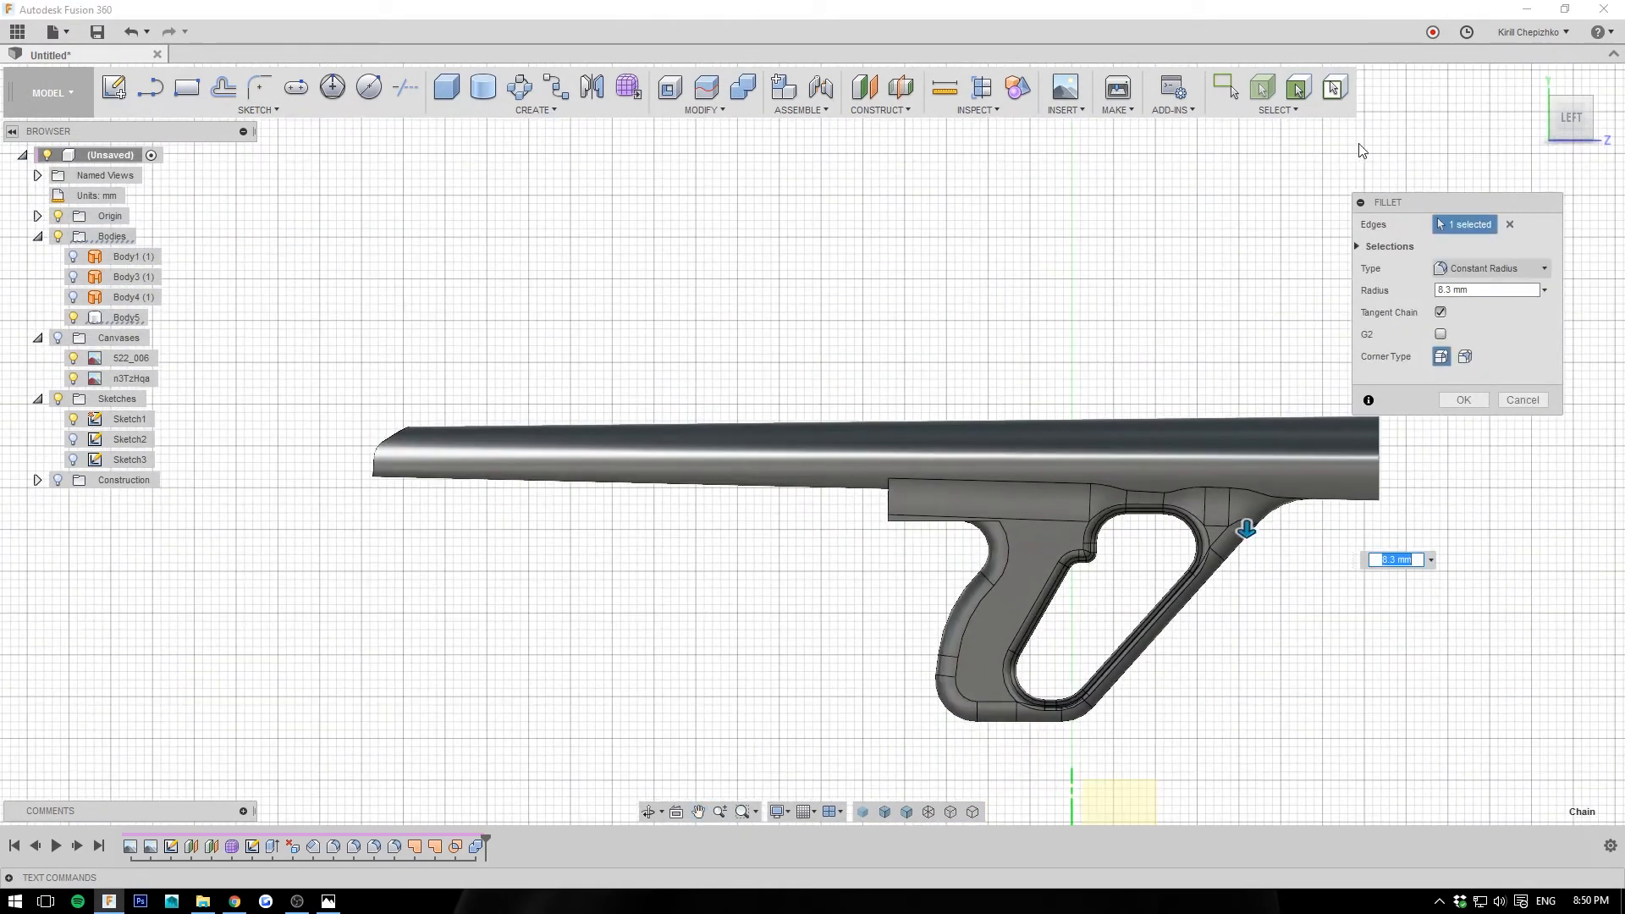
pyautogui.moveTo(1585, 125)
pyautogui.mouseDown()
pyautogui.moveTo(1514, 124)
pyautogui.moveTo(1563, 108)
pyautogui.mouseUp()
pyautogui.keyDown('shift'); pyautogui.moveTo(973, 508); pyautogui.dragTo(923, 480, button='middle'); pyautogui.keyUp('shift')
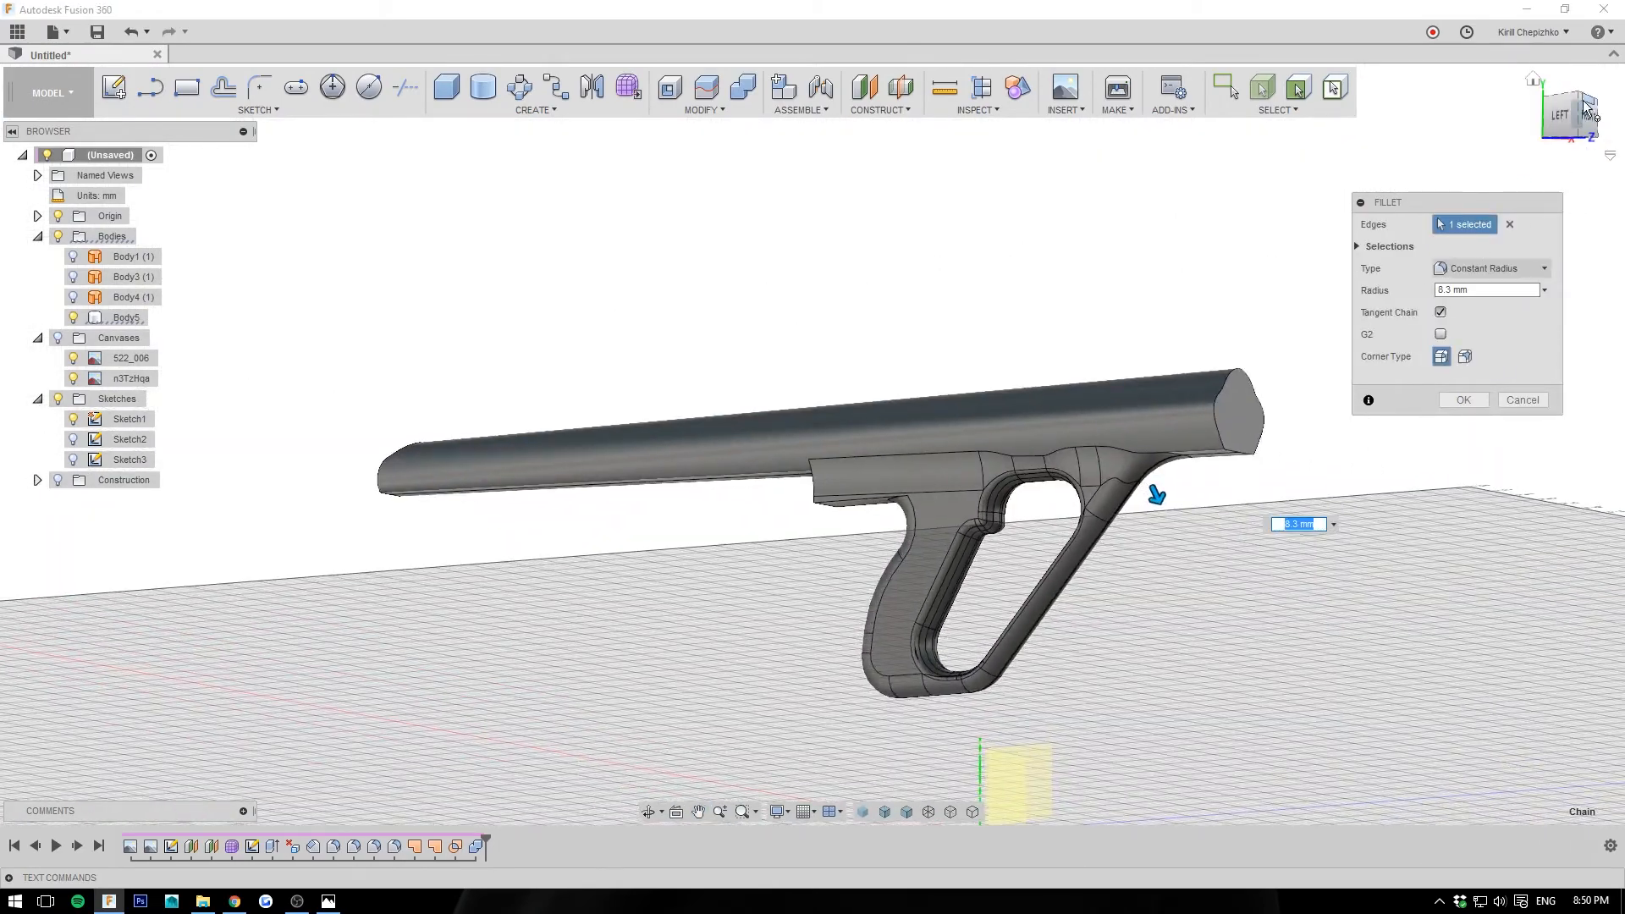
pyautogui.click(1561, 117)
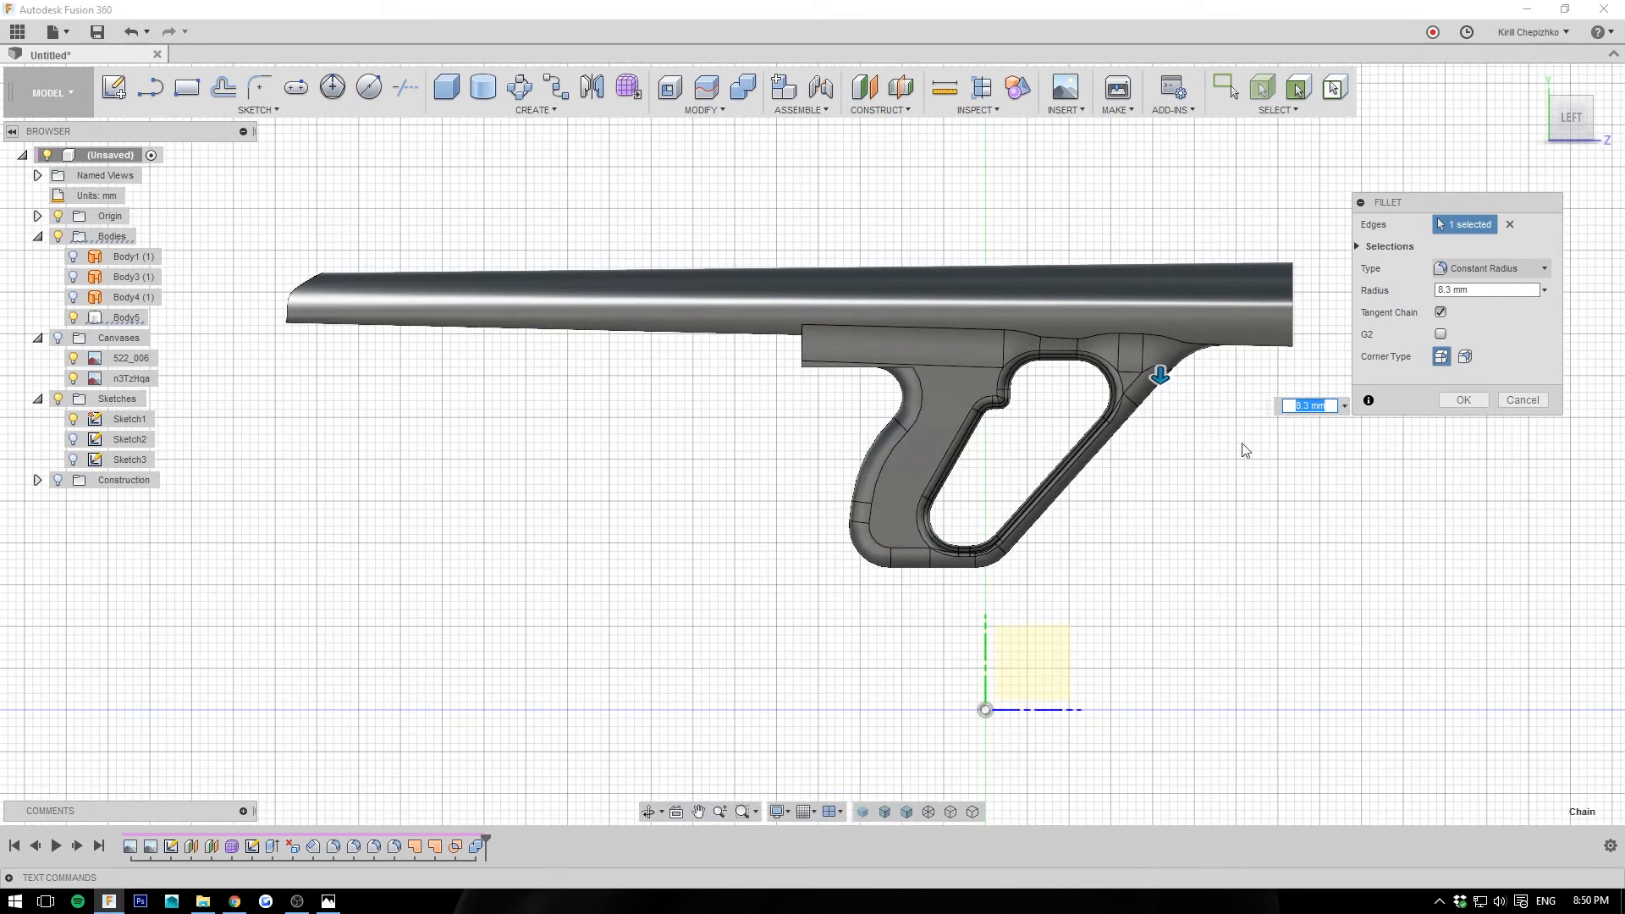
# Step: Try enlarging the fillet between the grip frame and upper body to 8.8 mm, check its shape from both sides, and cancel
pyautogui.scroll(10, 1155, 372)
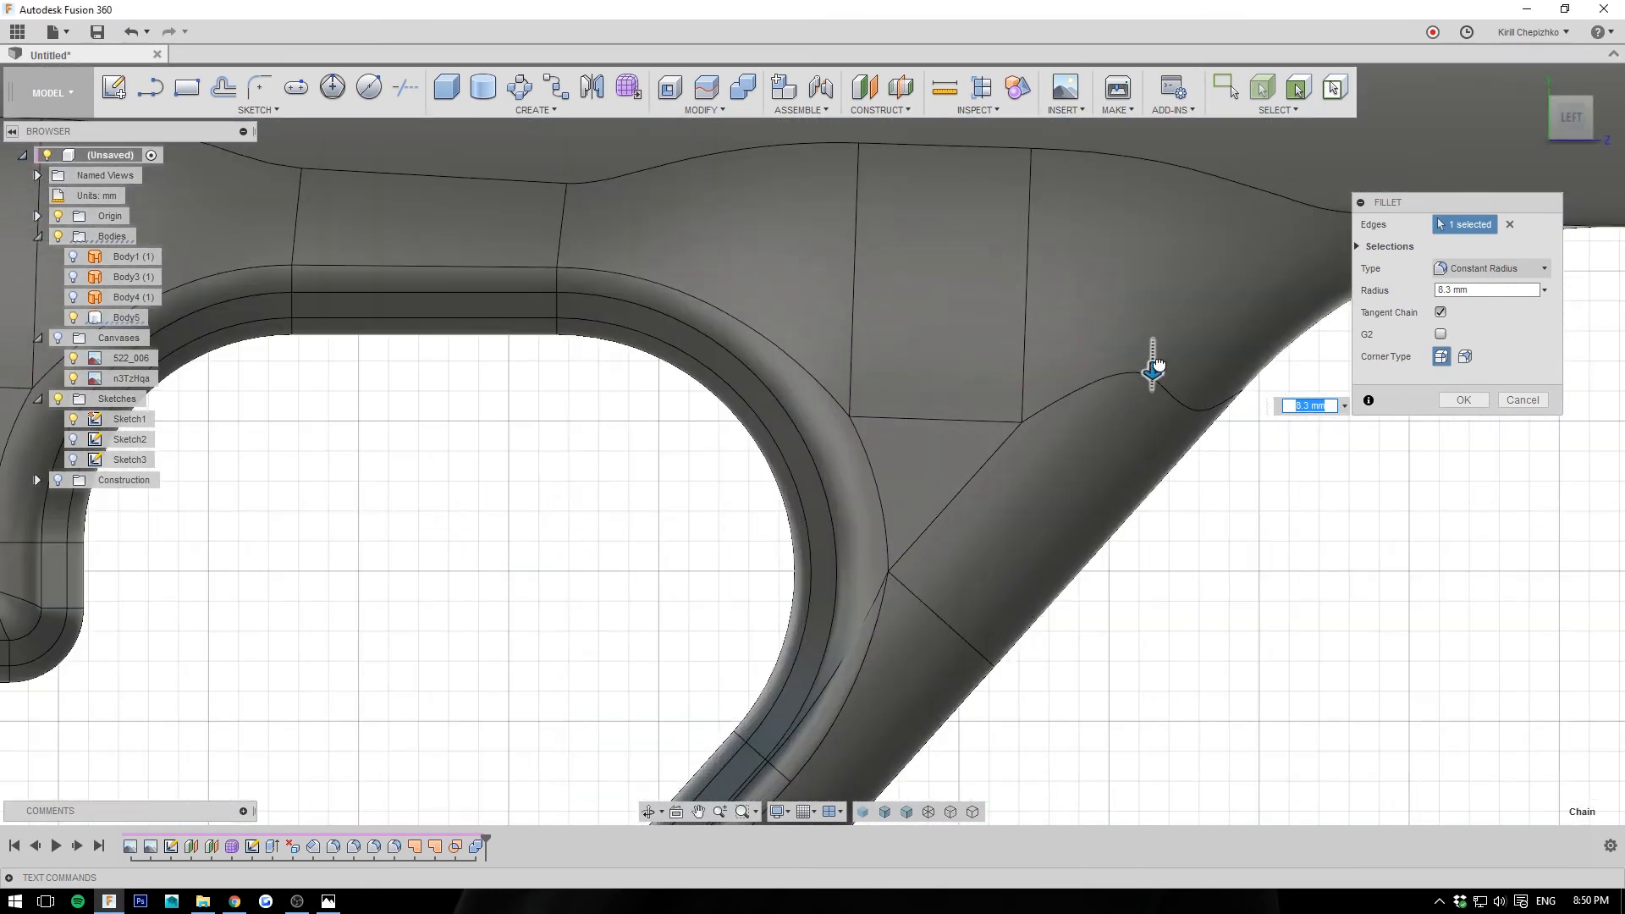
pyautogui.moveTo(1158, 366)
pyautogui.mouseDown()
pyautogui.moveTo(1151, 396)
pyautogui.moveTo(1152, 379)
pyautogui.mouseUp()
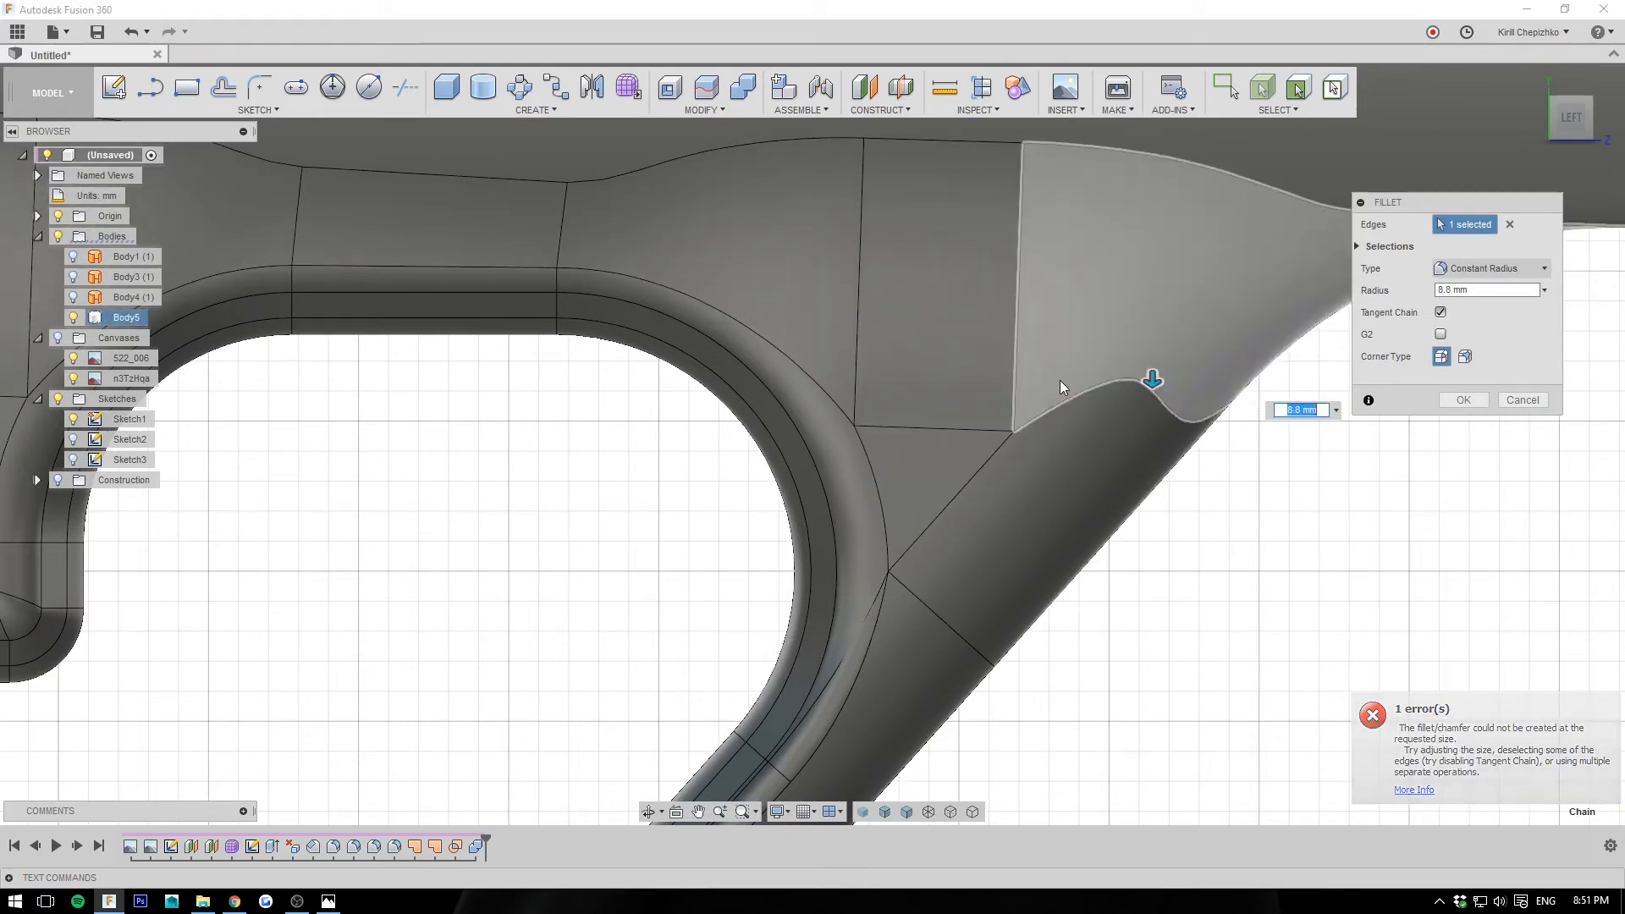
pyautogui.scroll(-5, 1061, 382)
pyautogui.moveTo(1588, 117); pyautogui.dragTo(1573, 120)
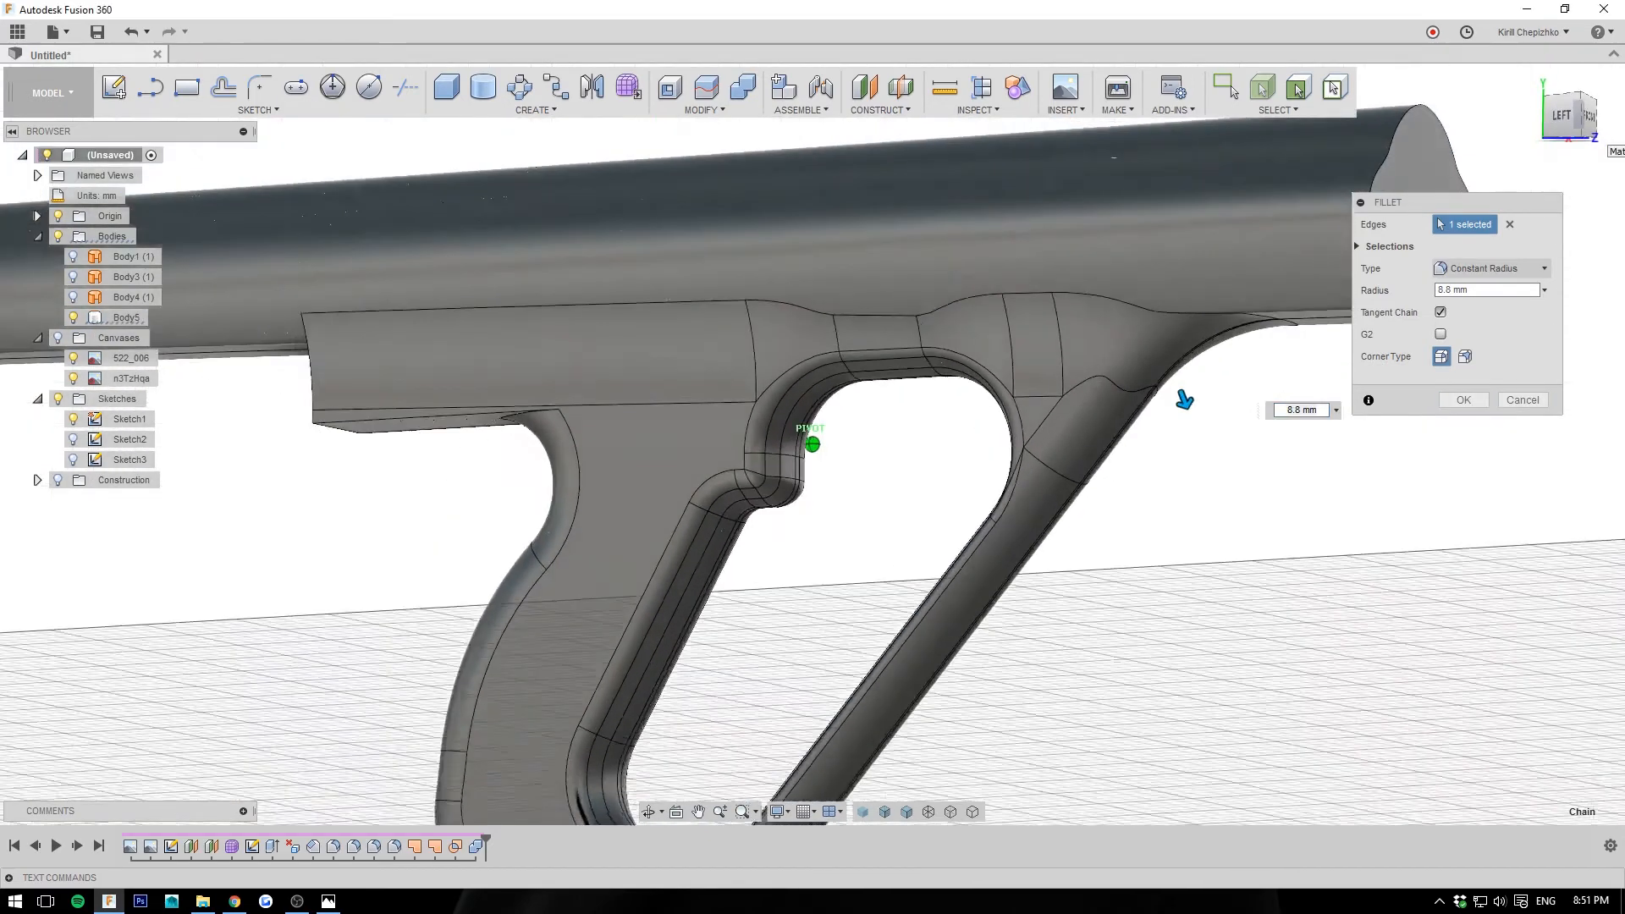
pyautogui.moveTo(1184, 400)
pyautogui.keyDown('shift'); pyautogui.mouseDown(button='middle')
pyautogui.moveTo(1146, 366)
pyautogui.moveTo(1052, 363)
pyautogui.moveTo(1073, 371)
pyautogui.moveTo(1004, 324)
pyautogui.moveTo(874, 330)
pyautogui.moveTo(638, 433)
pyautogui.moveTo(429, 388)
pyautogui.moveTo(479, 363)
pyautogui.moveTo(449, 389)
pyautogui.moveTo(617, 352)
pyautogui.moveTo(783, 366)
pyautogui.mouseUp(button='middle'); pyautogui.keyUp('shift')
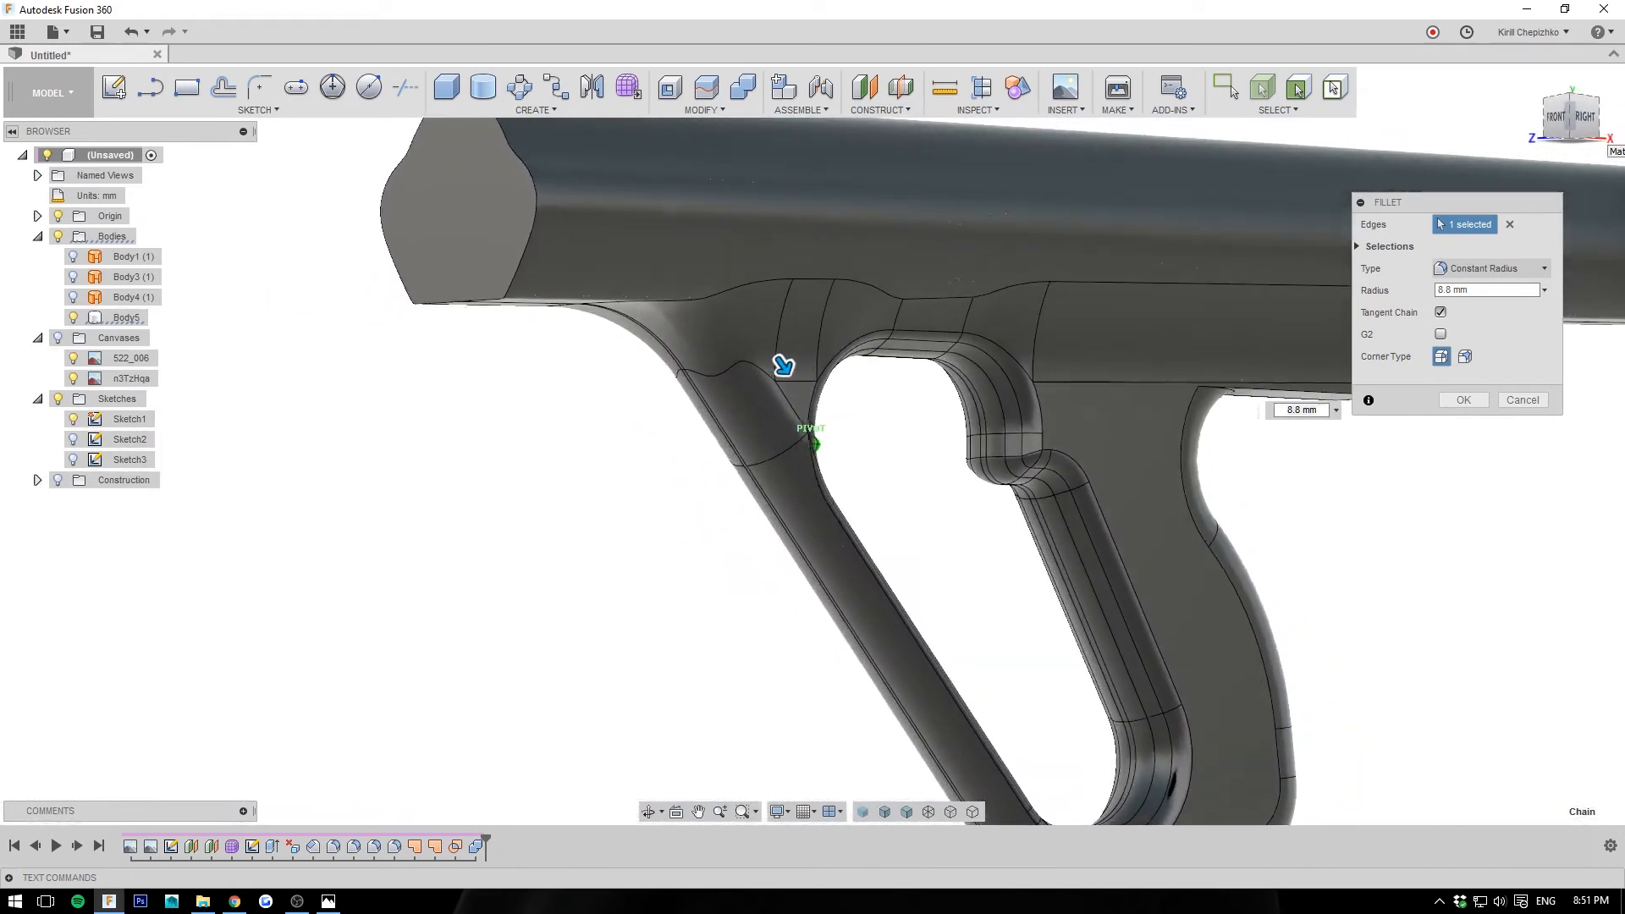
pyautogui.scroll(-5, 1251, 369)
pyautogui.moveTo(1251, 370); pyautogui.dragTo(1143, 401, button='middle')
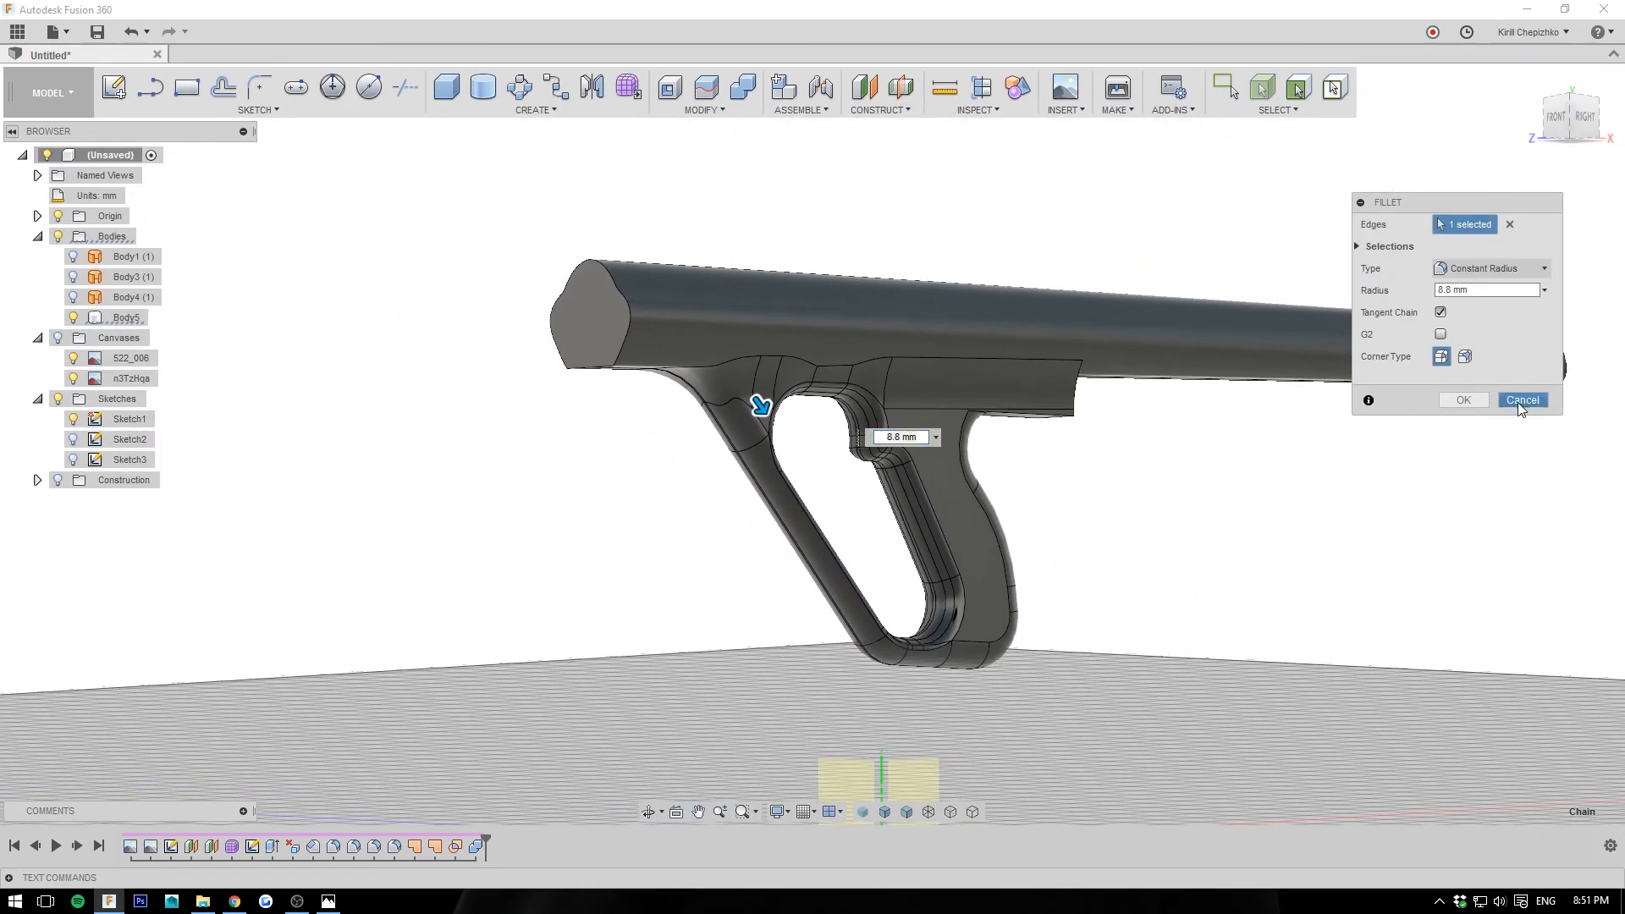
pyautogui.click(1521, 400)
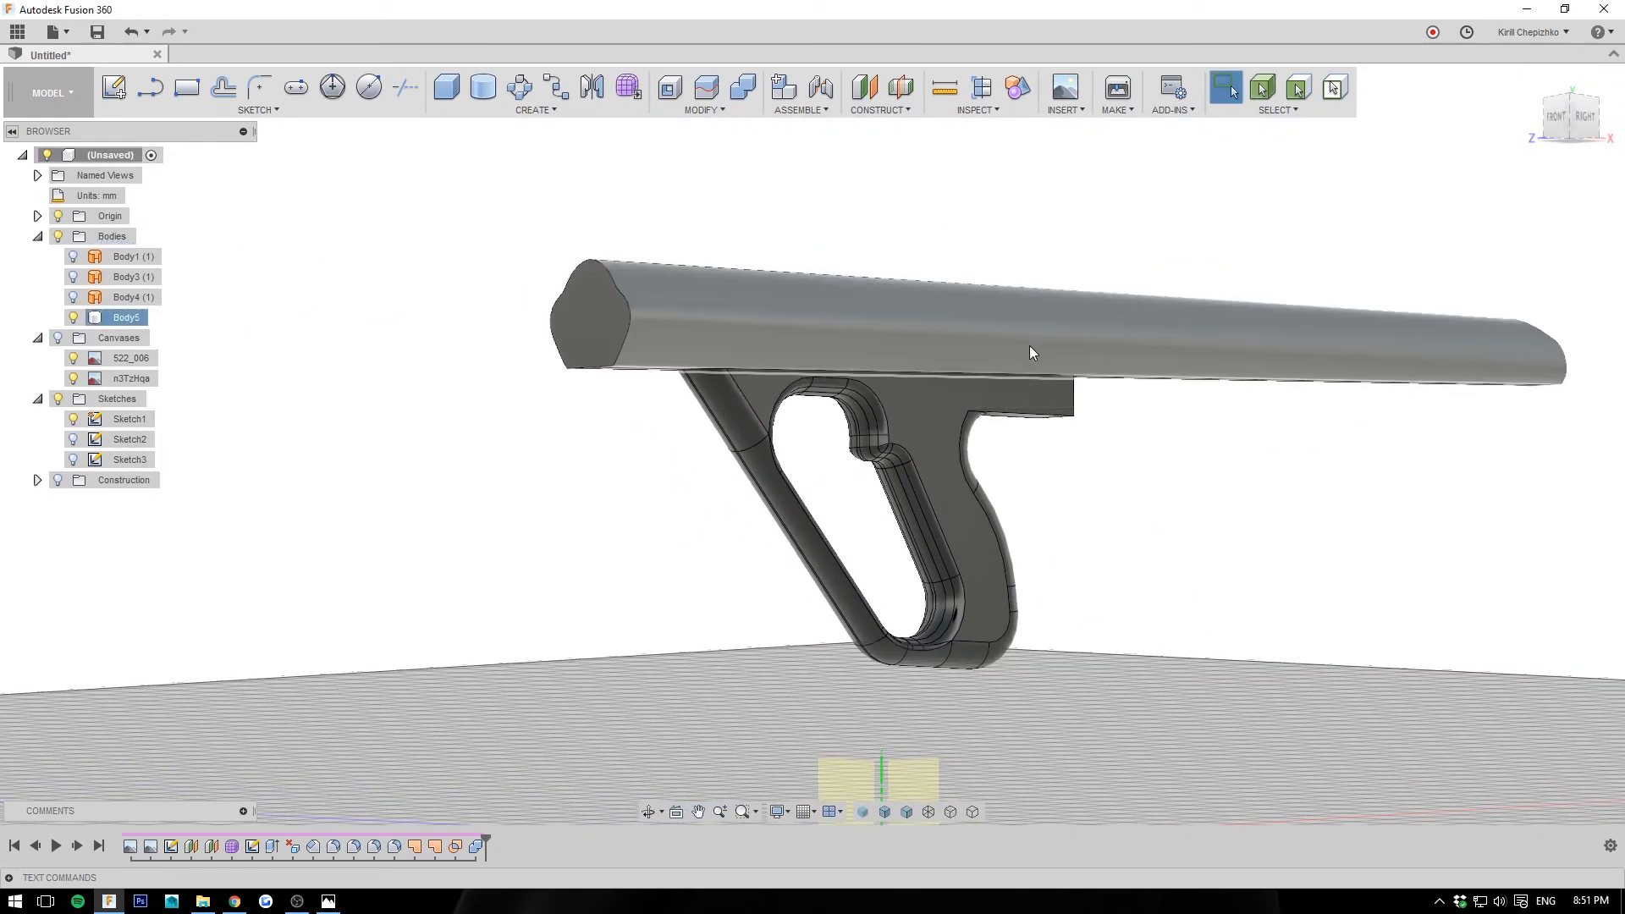
pyautogui.click(1596, 118)
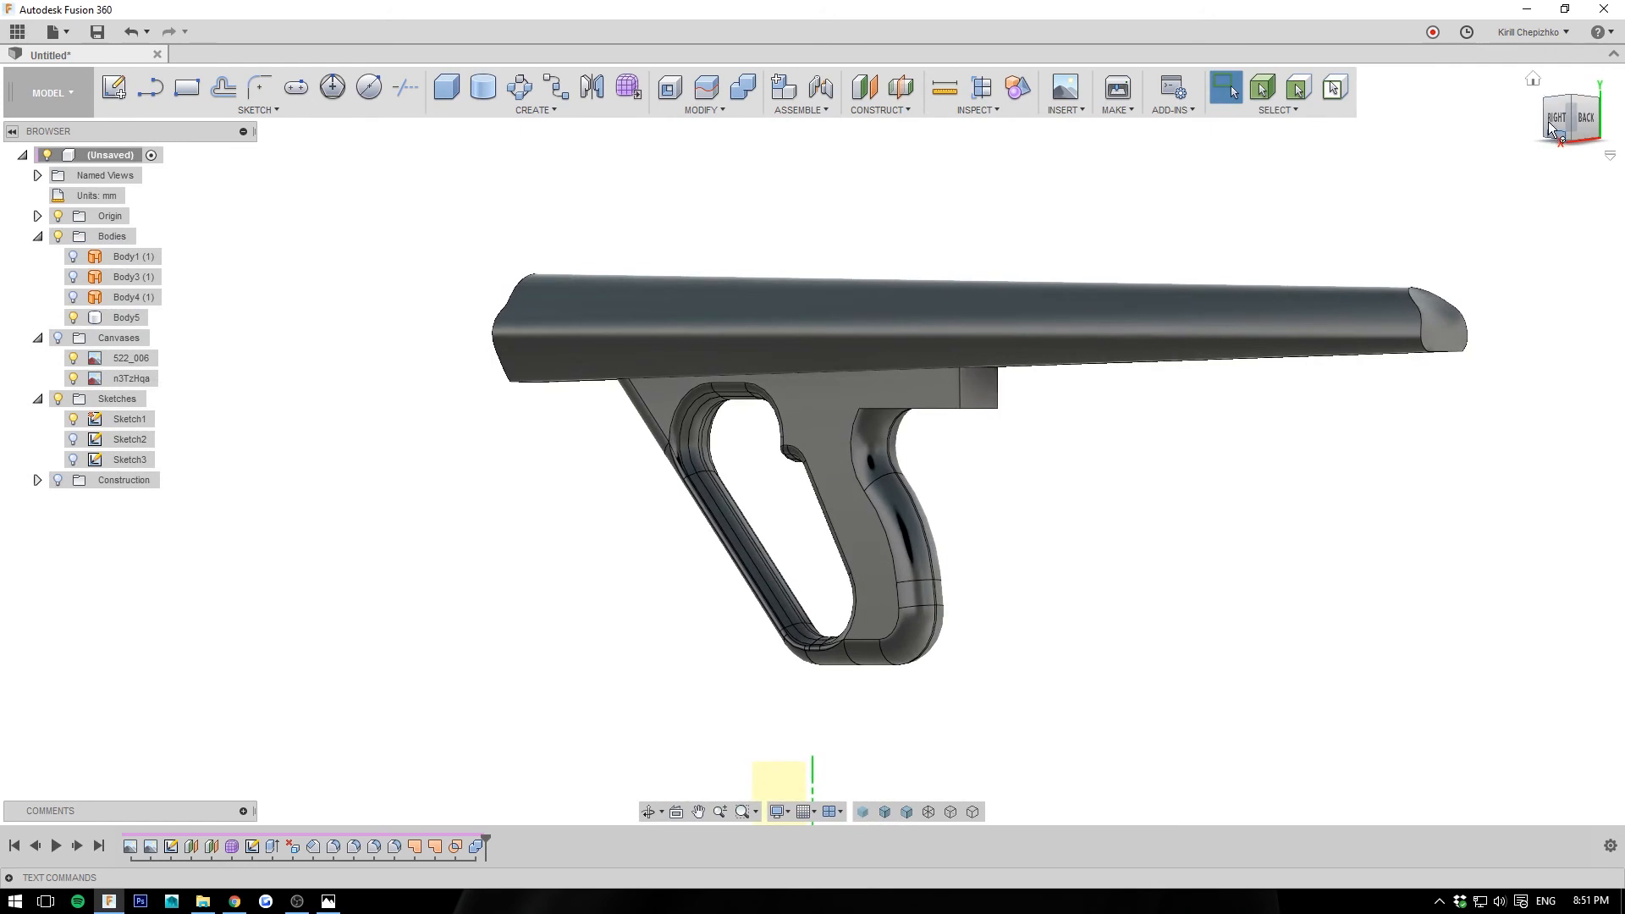
pyautogui.click(1555, 117)
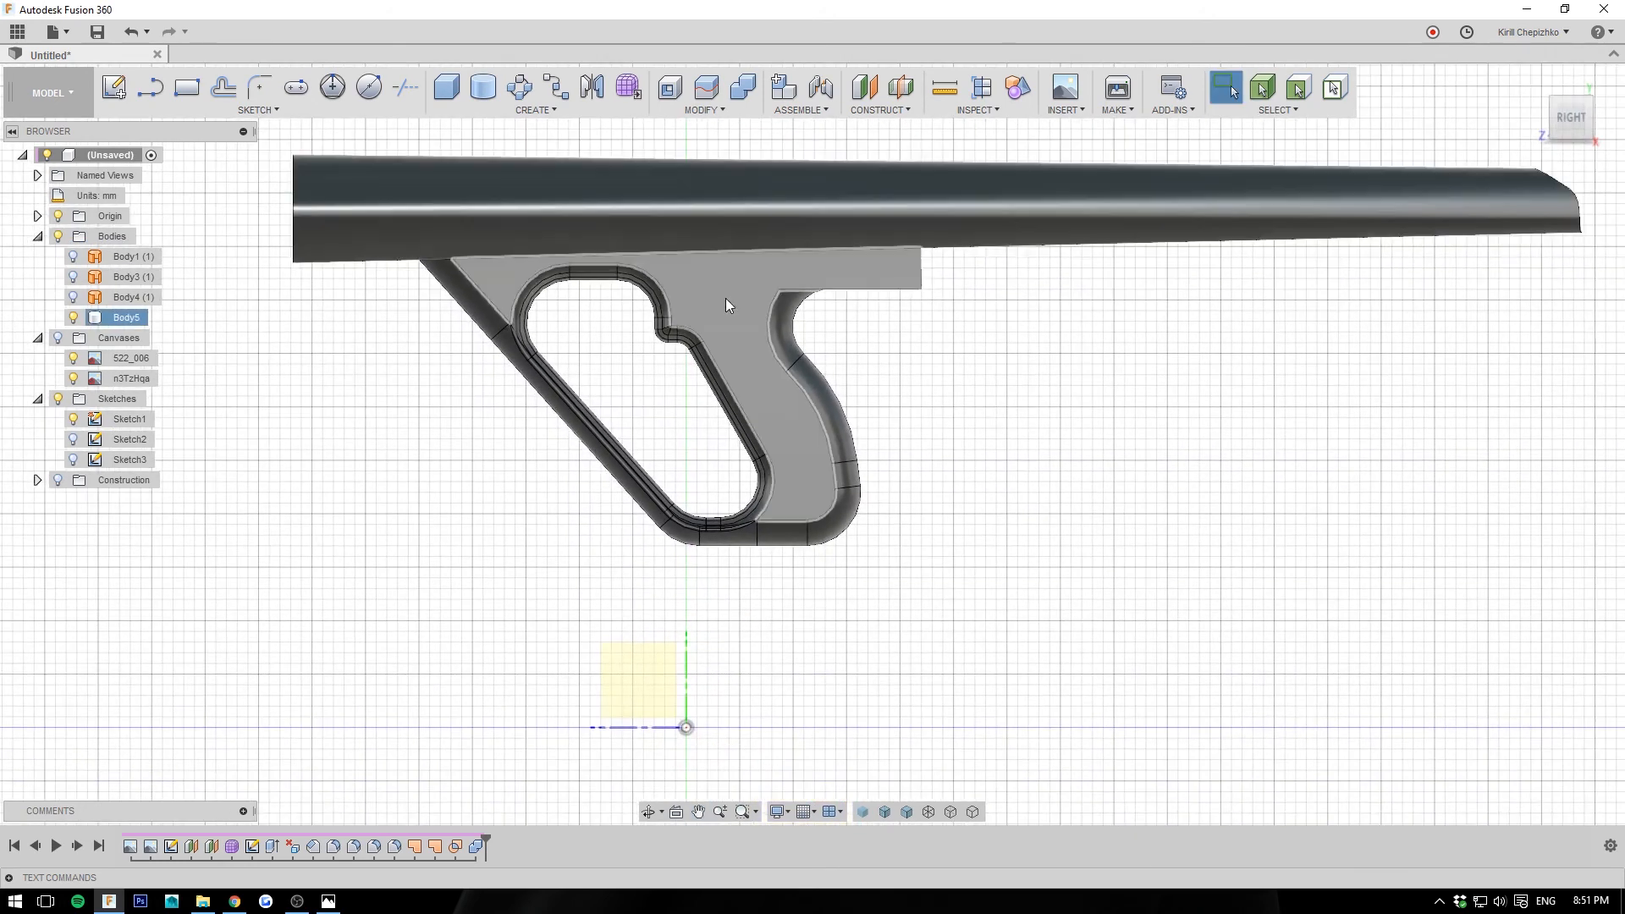
pyautogui.moveTo(1061, 368); pyautogui.dragTo(1041, 393, button='middle')
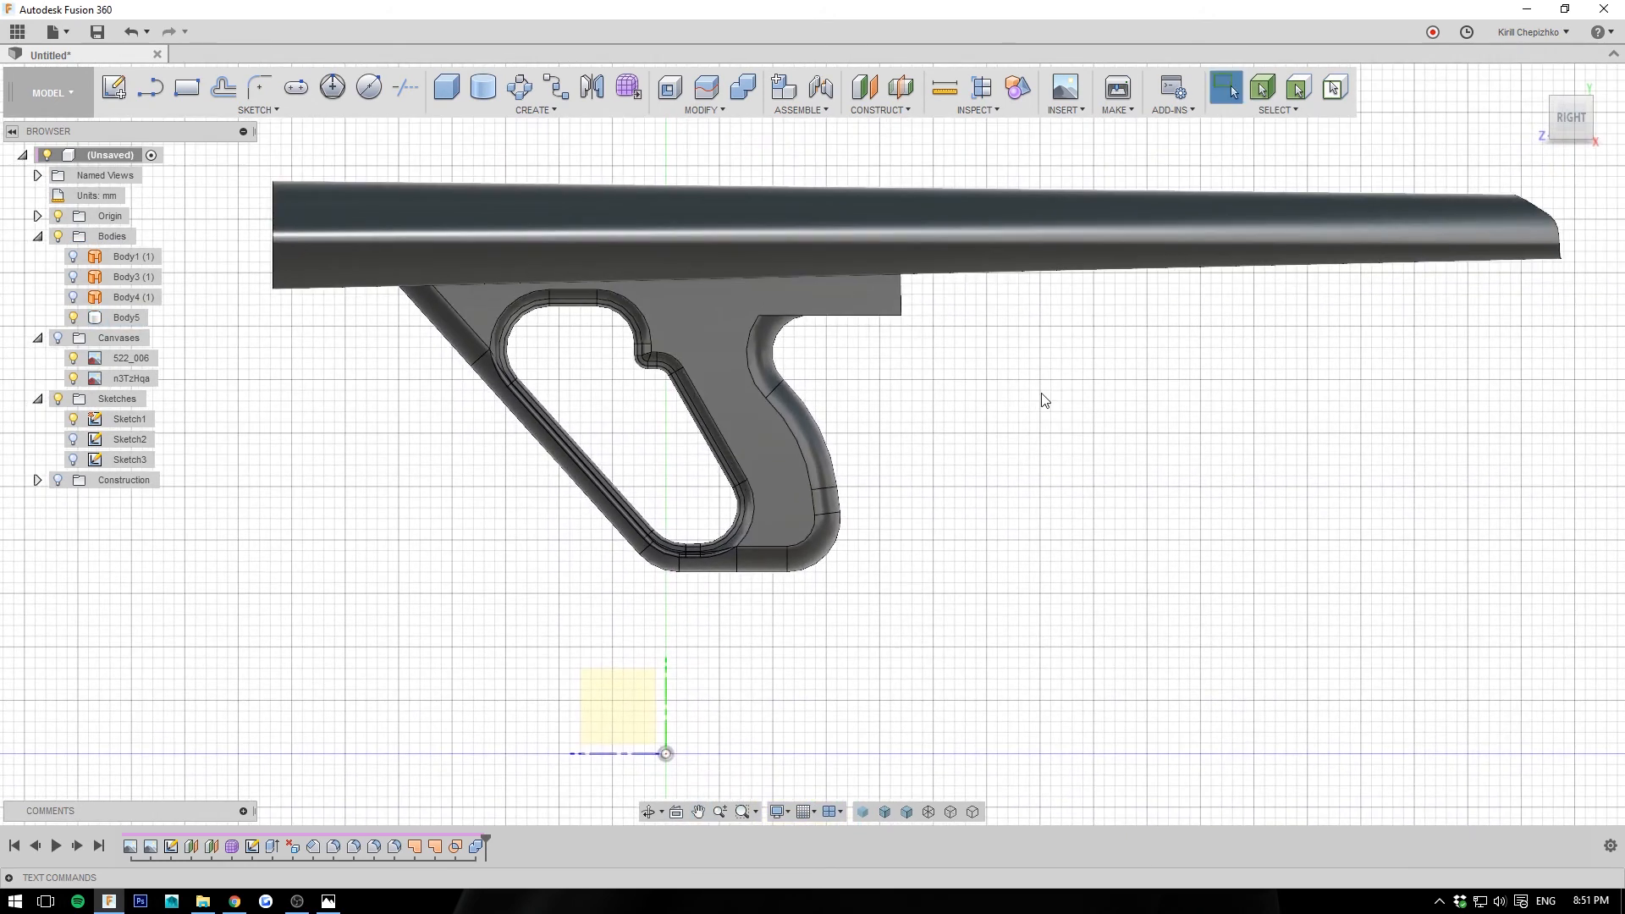
pyautogui.moveTo(1018, 479); pyautogui.dragTo(1021, 540, button='middle')
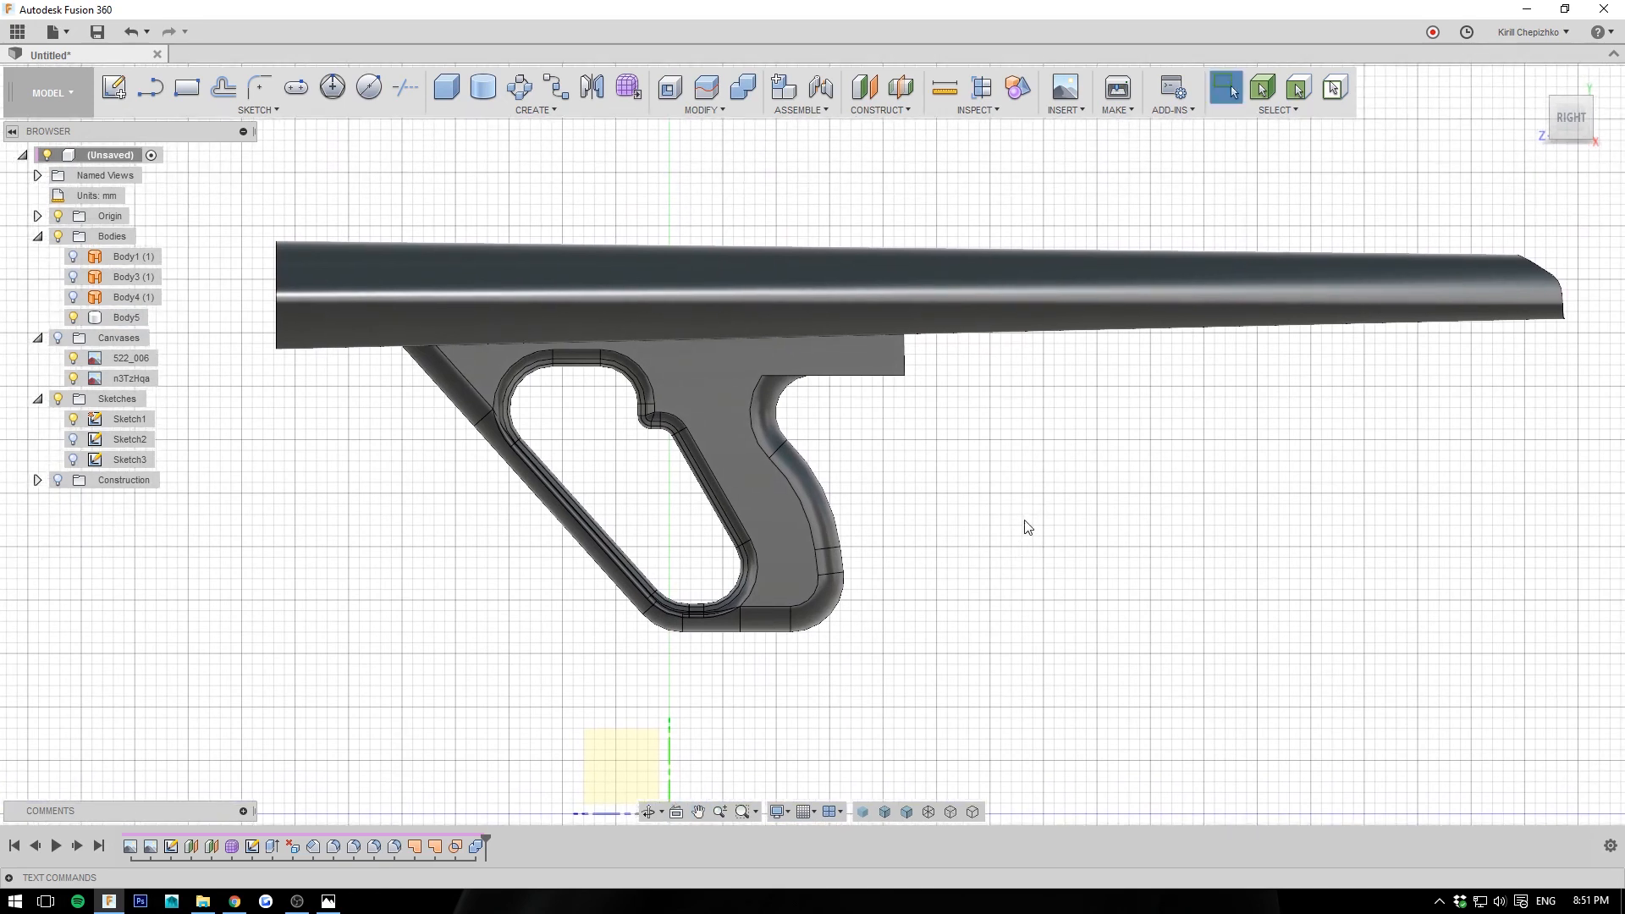